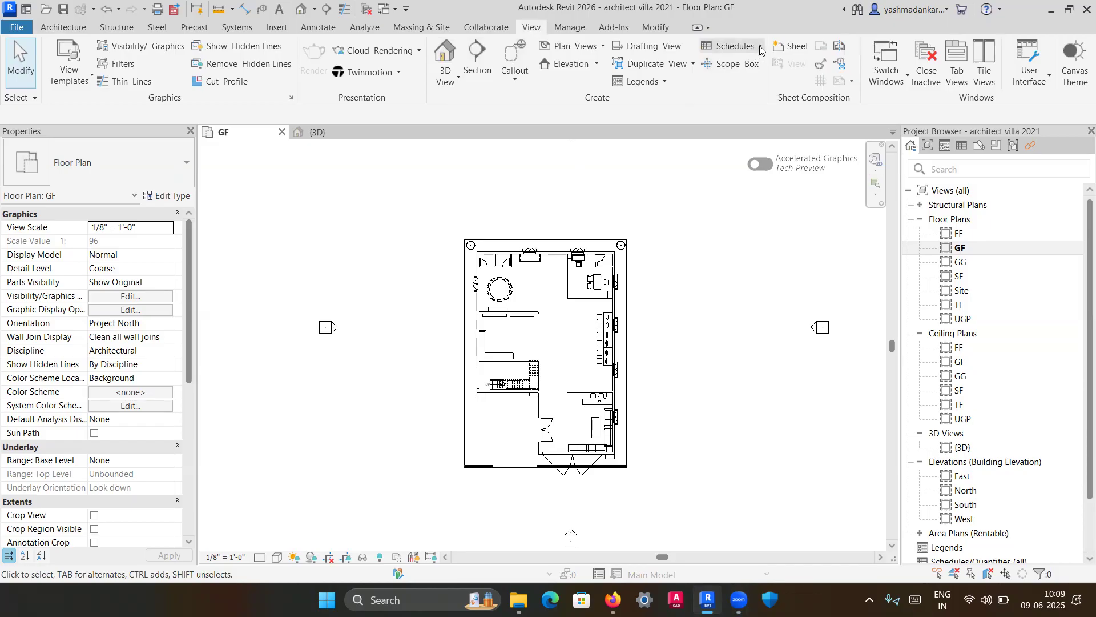
click(752, 47)
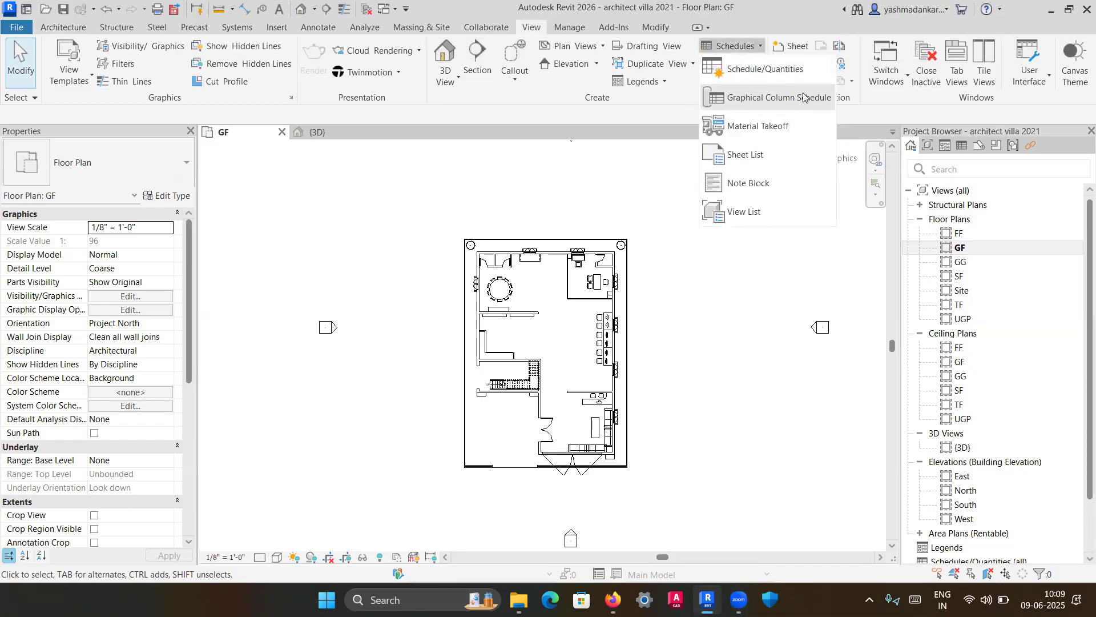
click(765, 69)
drag(620, 171, 561, 159)
scroll(404, 300, down, 2)
scroll(404, 300, up, 1)
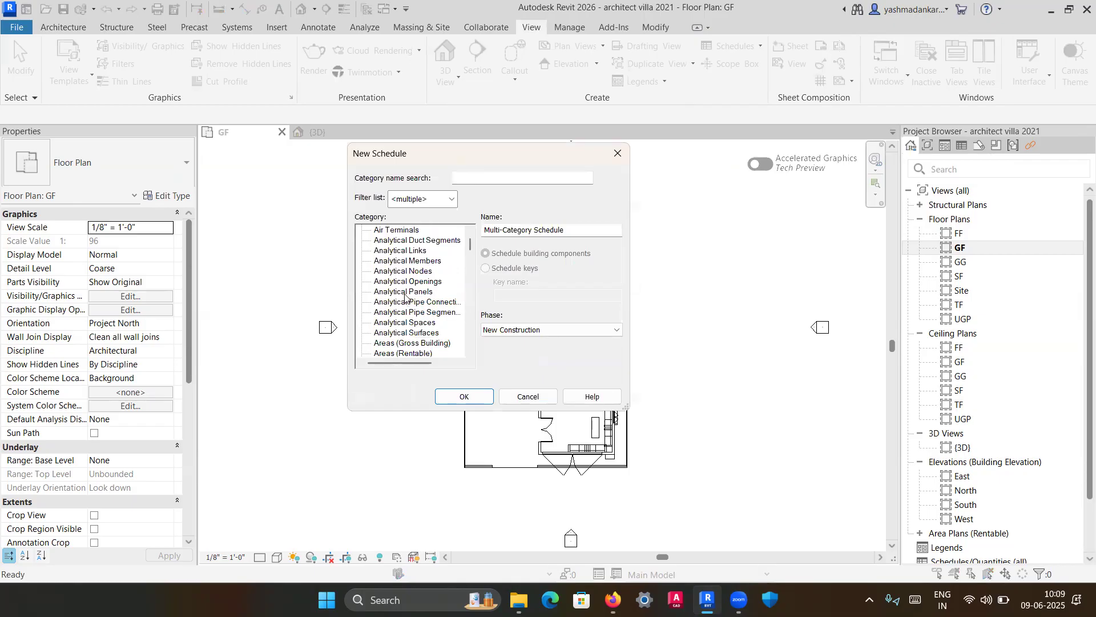
click(617, 153)
scroll(957, 440, down, 2)
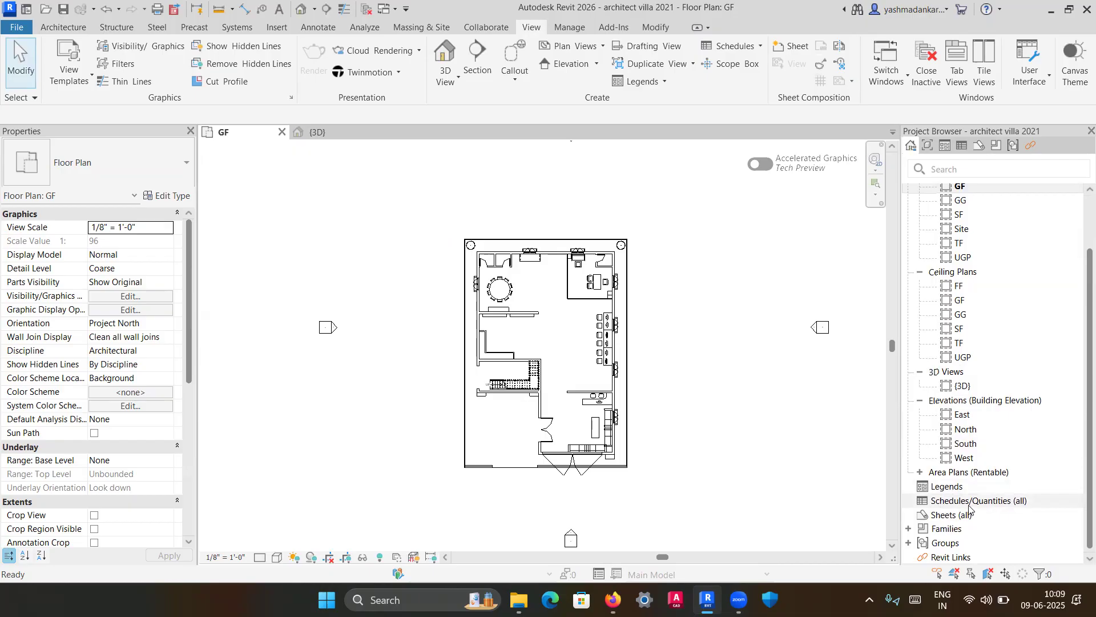
scroll(680, 367, down, 1)
scroll(600, 331, up, 1)
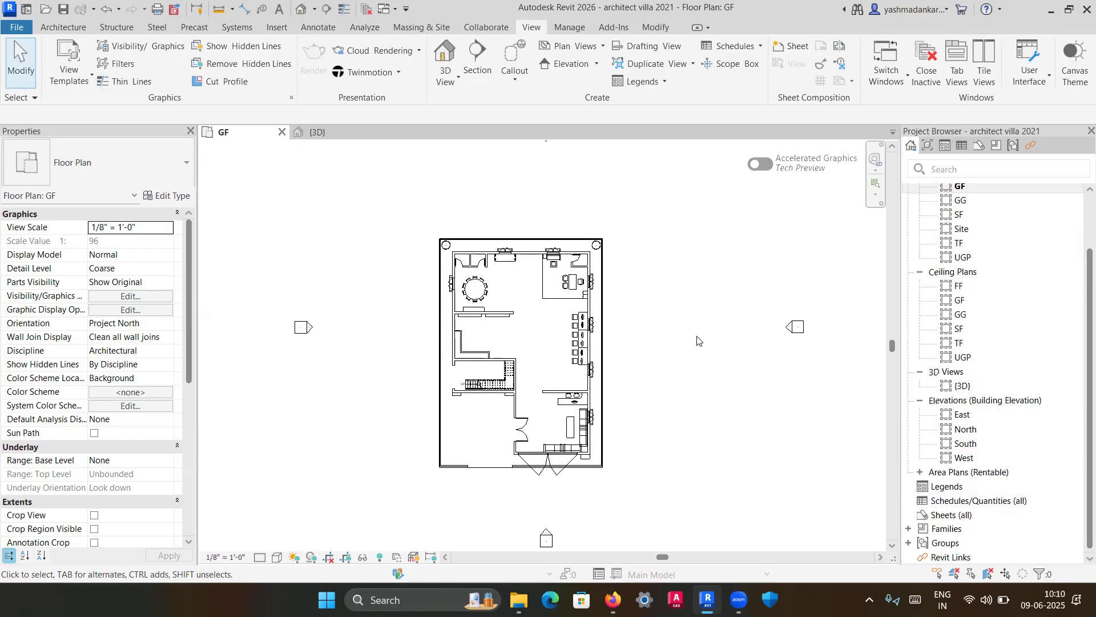
scroll(646, 367, up, 1)
scroll(708, 369, down, 1)
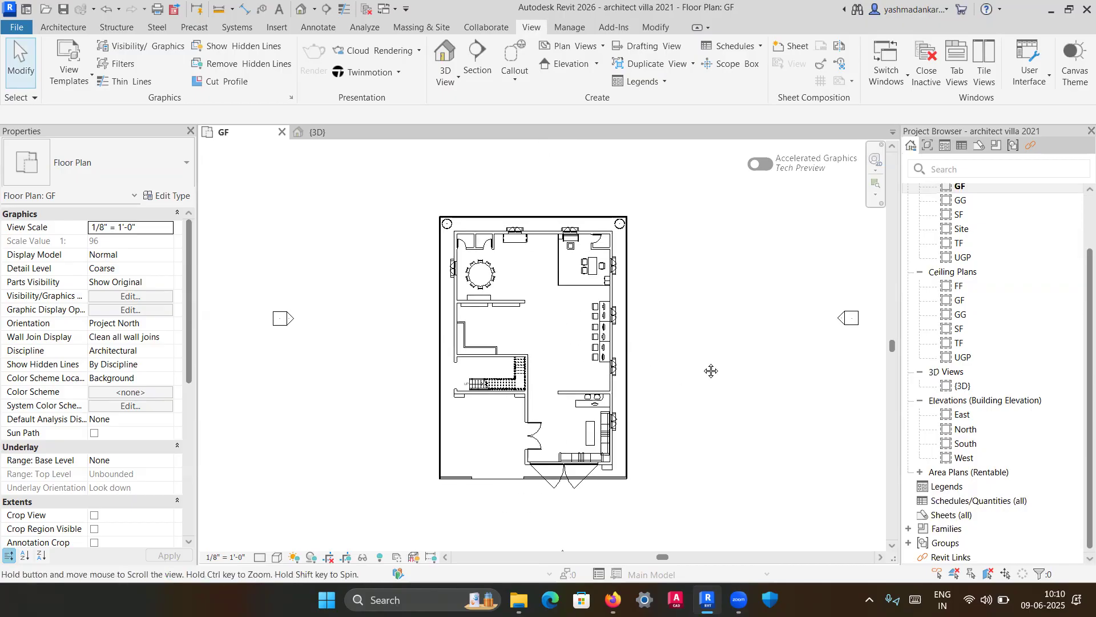
scroll(671, 366, up, 1)
scroll(671, 366, down, 1)
scroll(628, 388, up, 1)
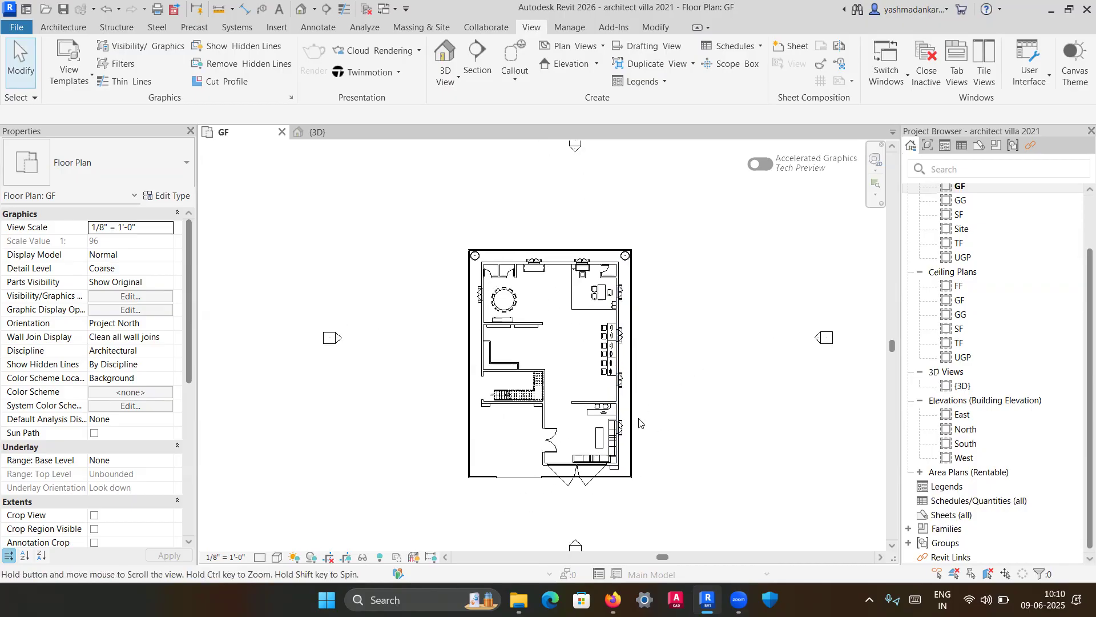
scroll(596, 416, up, 1)
middle_drag(596, 416, 517, 417)
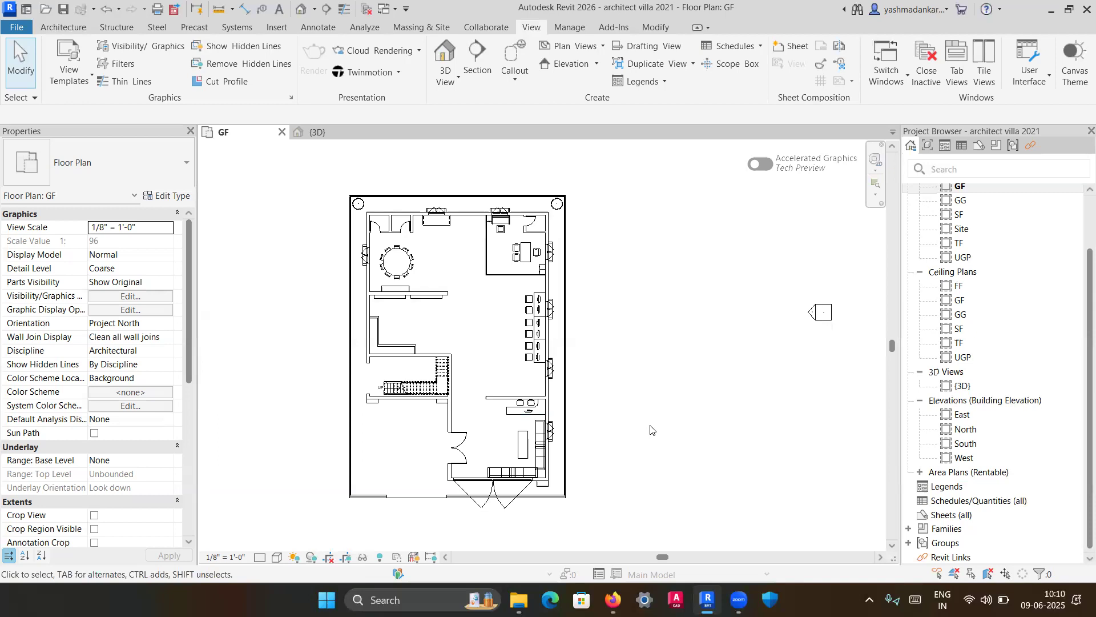
scroll(674, 421, down, 2)
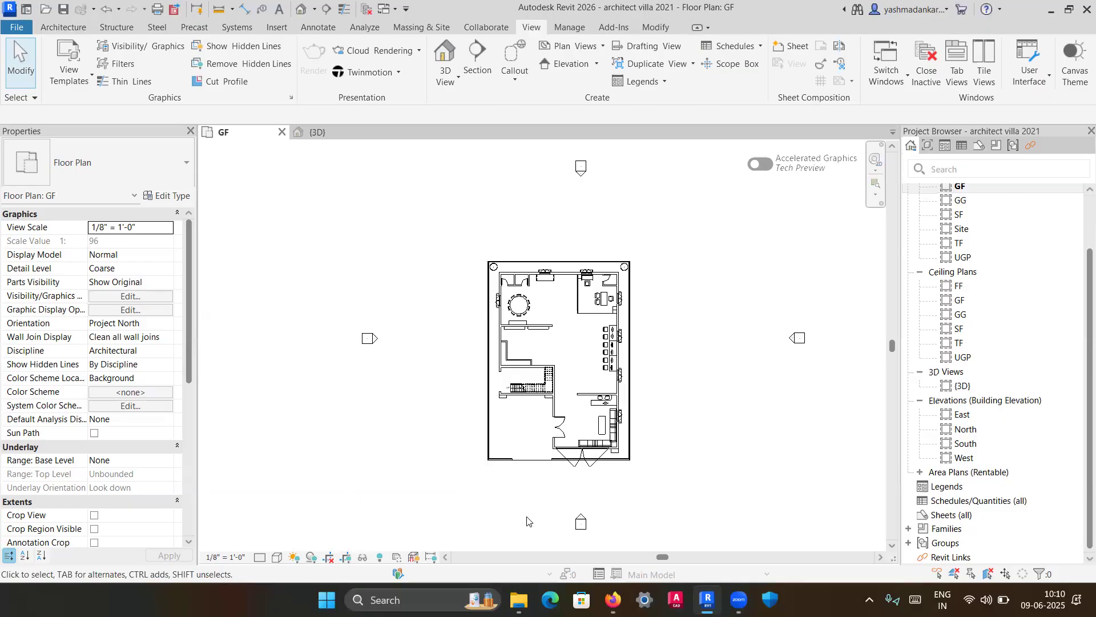
scroll(628, 340, up, 2)
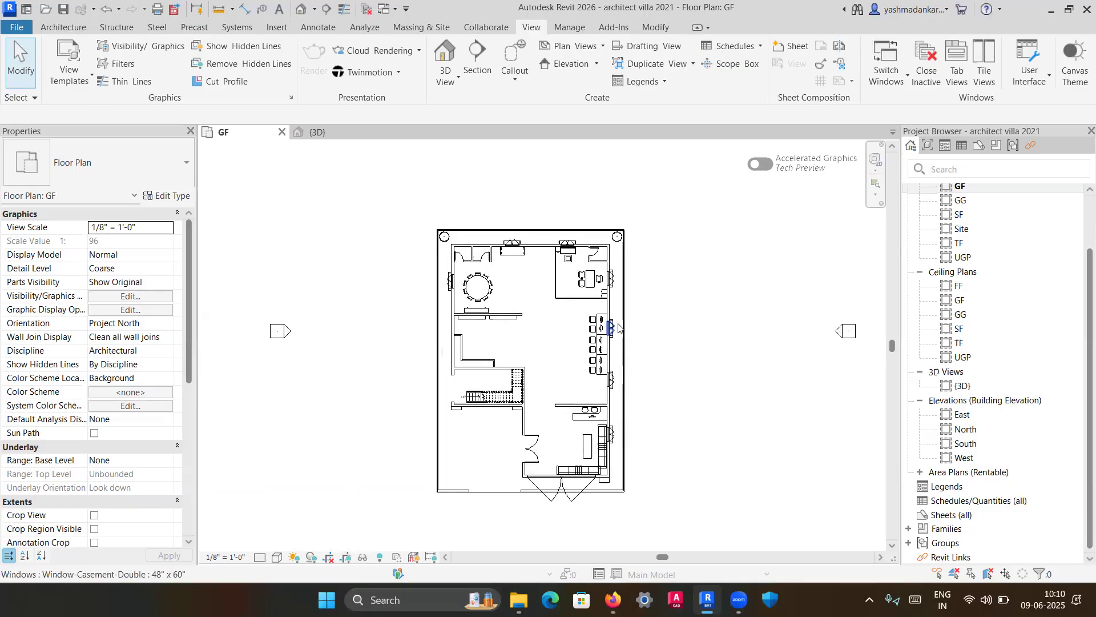
Start a new schedule and limit its category filter list to Architecture only.
click(759, 50)
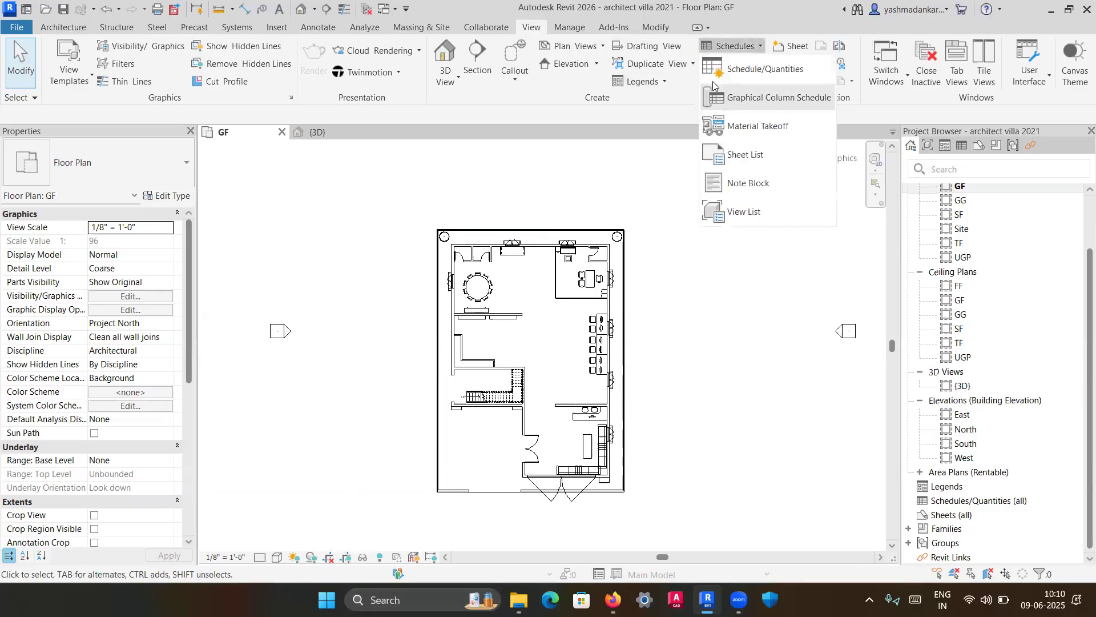
drag(447, 154, 420, 149)
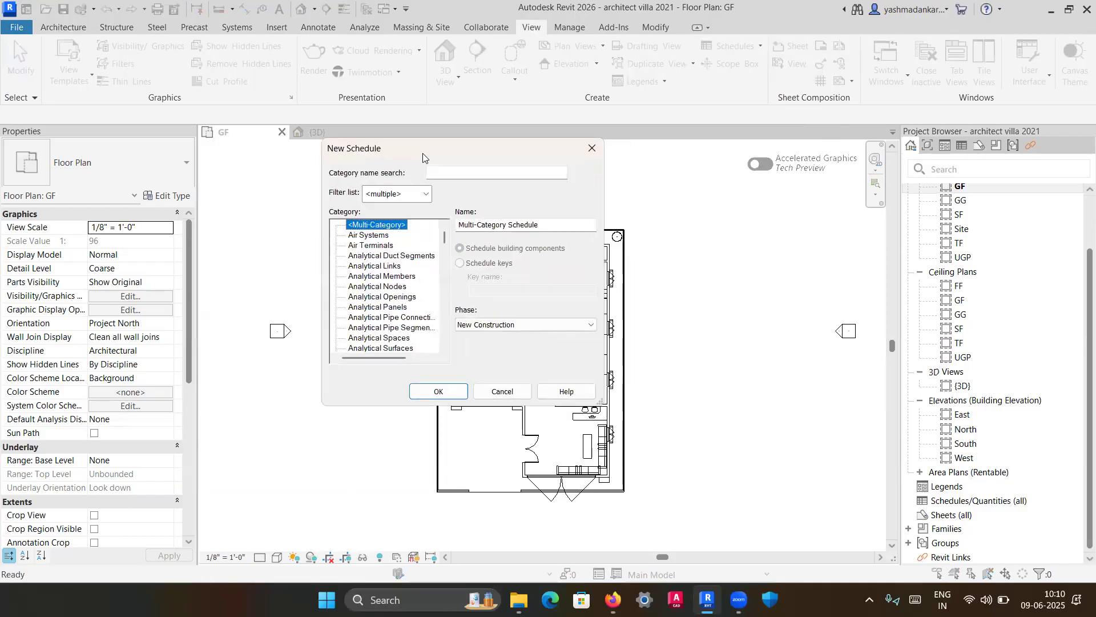
click(426, 194)
click(367, 220)
click(367, 232)
click(367, 243)
click(367, 255)
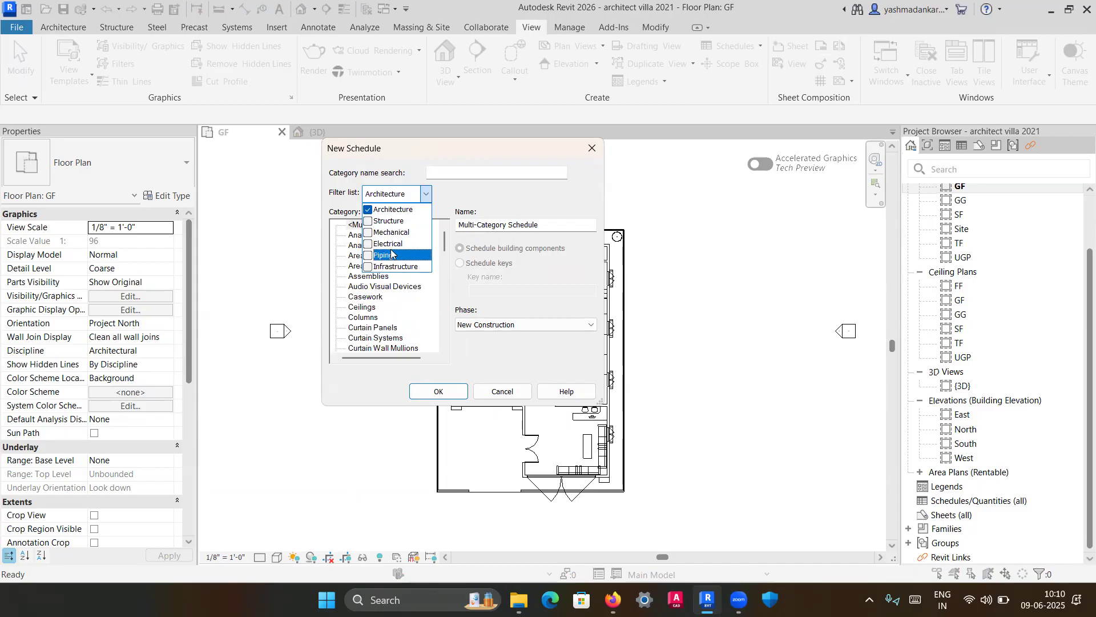
key(Return)
Create the schedule for the Walls category, keeping building components and the New Construction phase.
scroll(372, 254, down, 15)
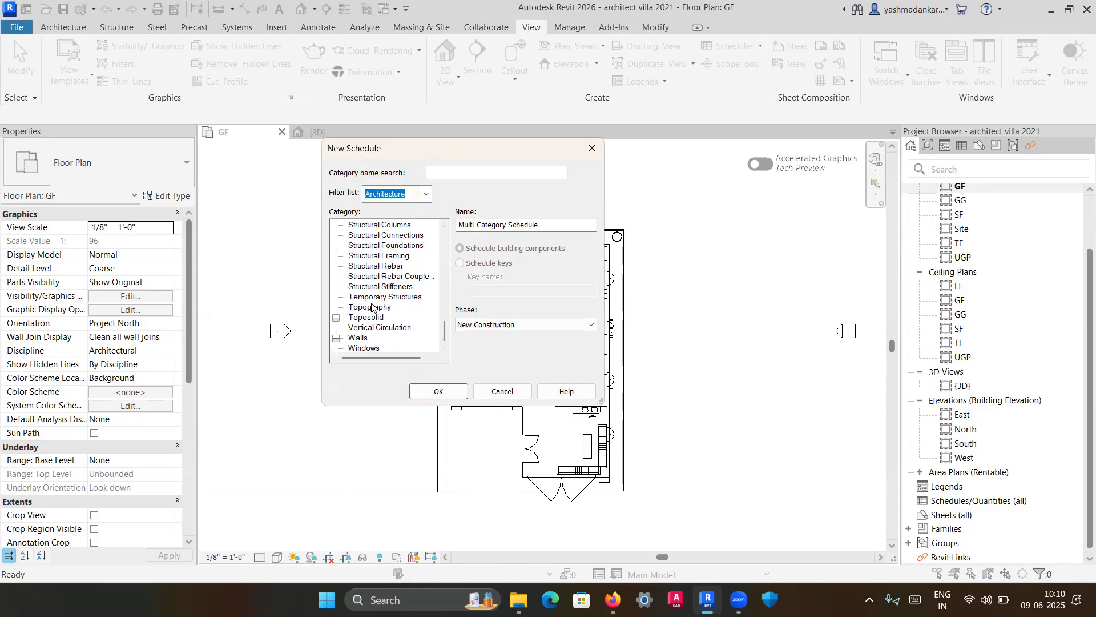
click(358, 338)
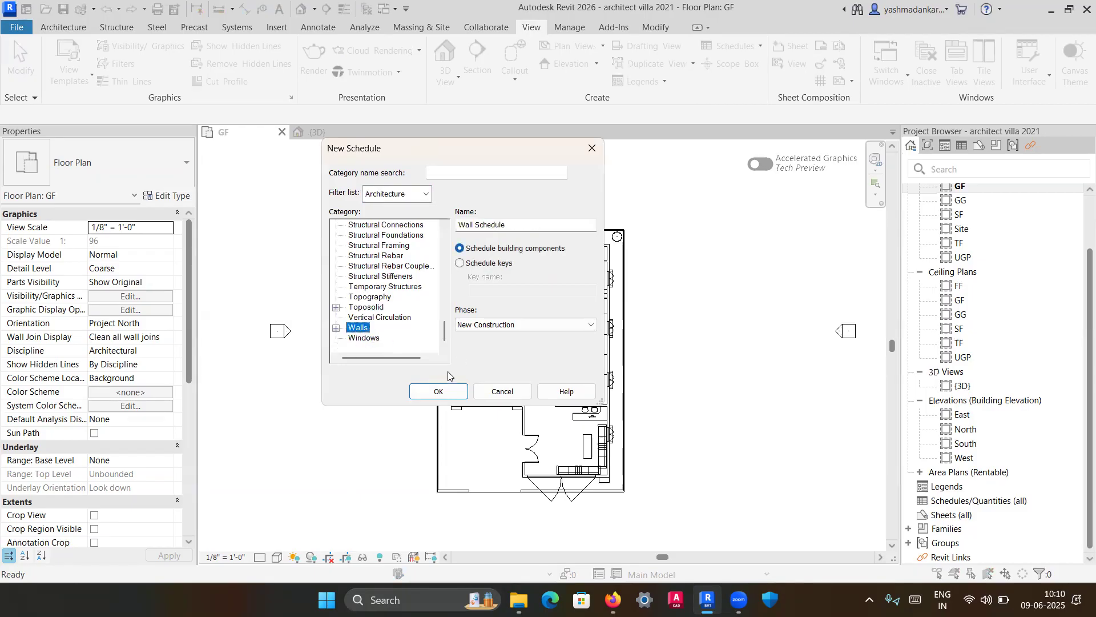
click(438, 392)
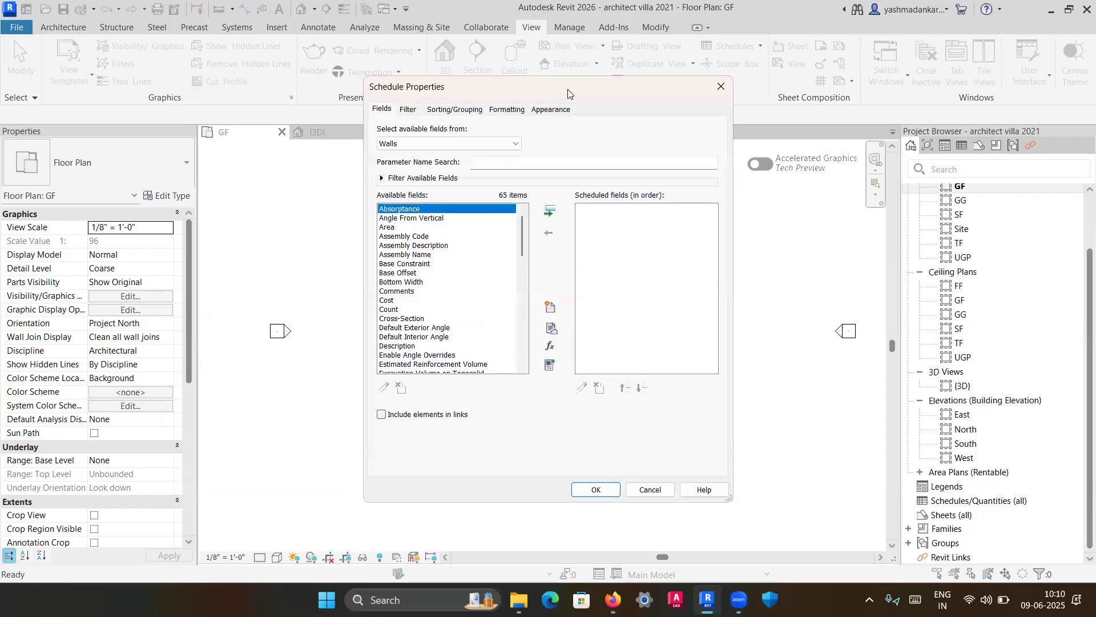
Add the Area, Cost and Count fields to the wall schedule.
drag(567, 89, 520, 89)
click(343, 227)
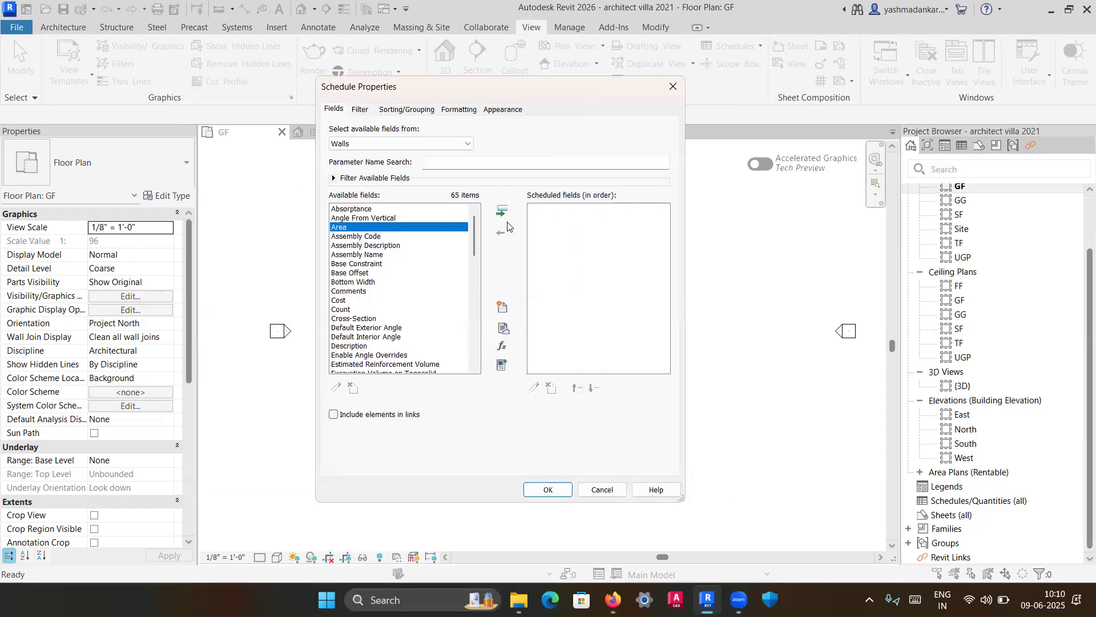
click(502, 211)
click(345, 292)
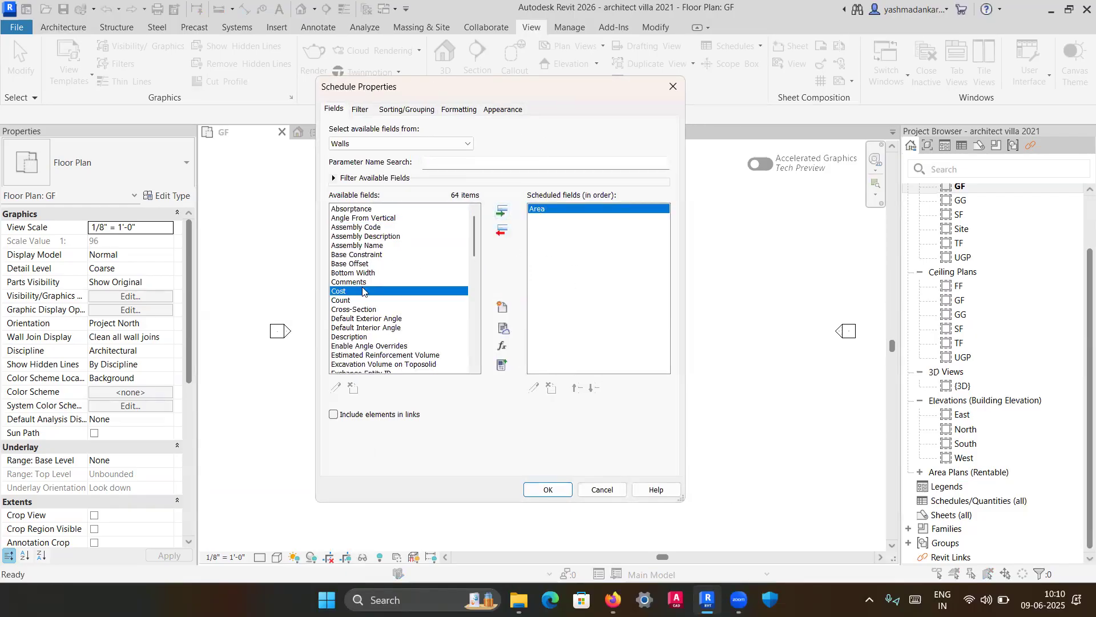
click(502, 212)
click(359, 293)
click(502, 211)
Add the Family and Length fields to the wall schedule's scheduled fields.
scroll(434, 303, down, 1)
scroll(433, 303, down, 4)
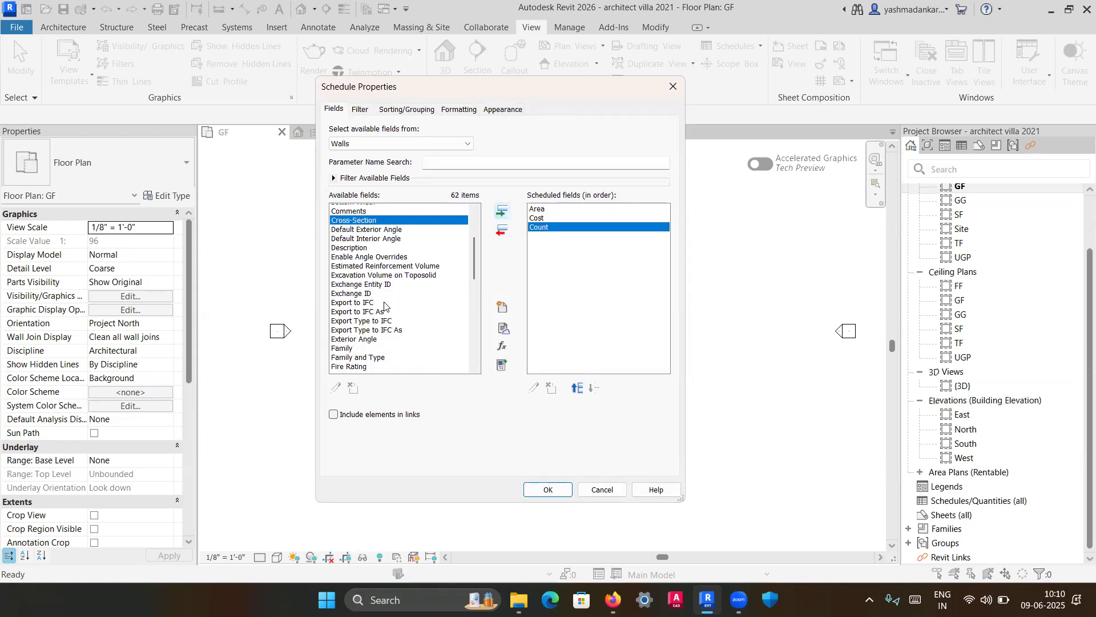
double_click(345, 284)
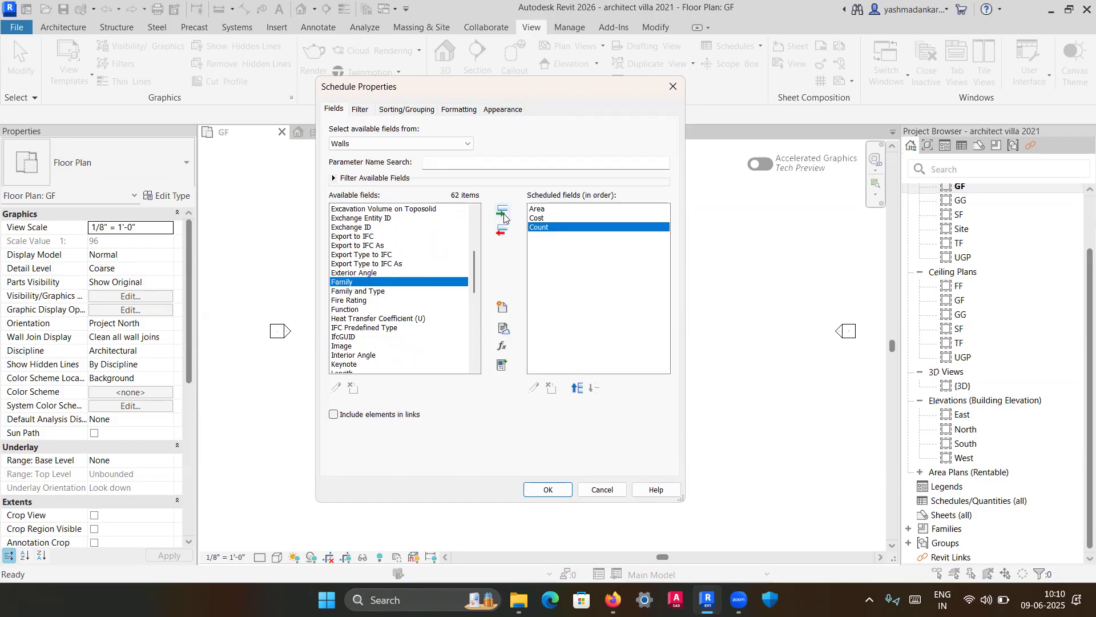
click(354, 301)
scroll(364, 333, down, 1)
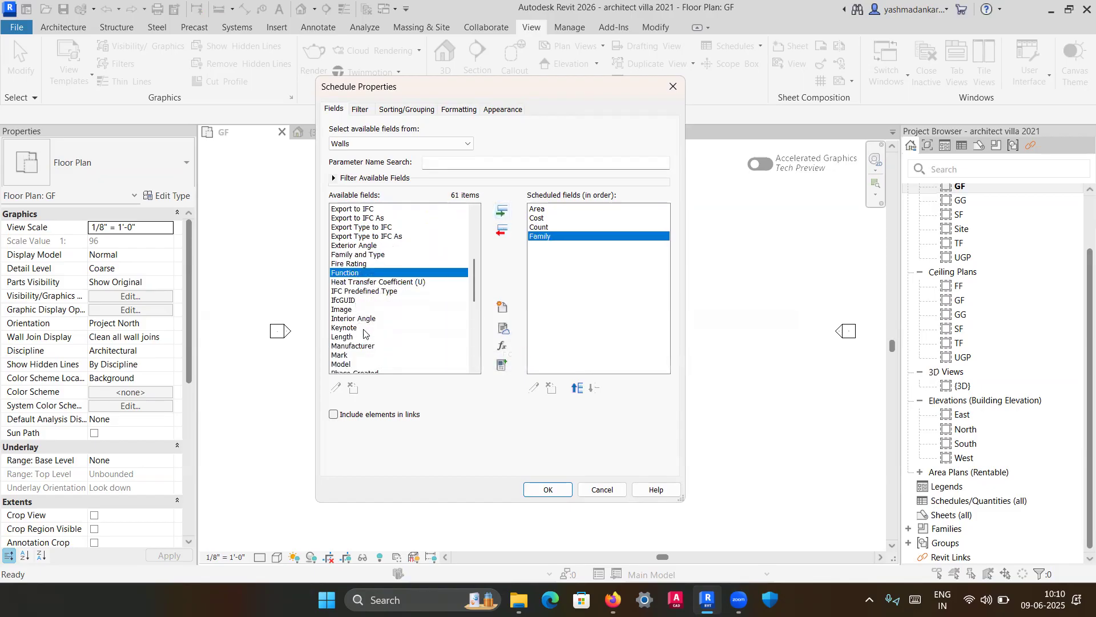
click(355, 310)
scroll(356, 311, down, 2)
click(362, 283)
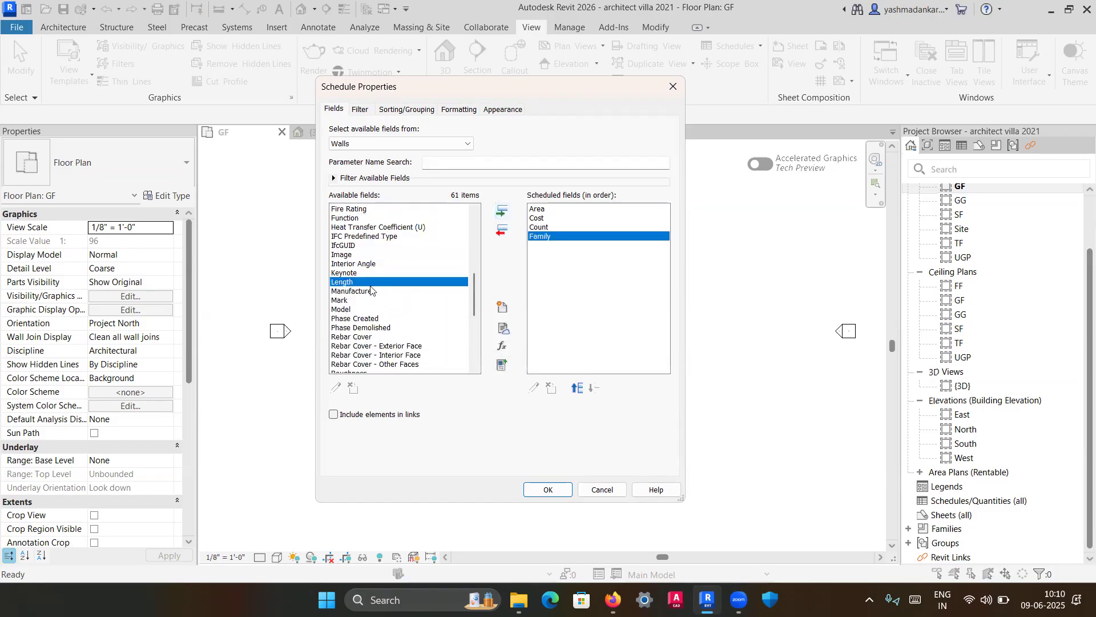
click(502, 211)
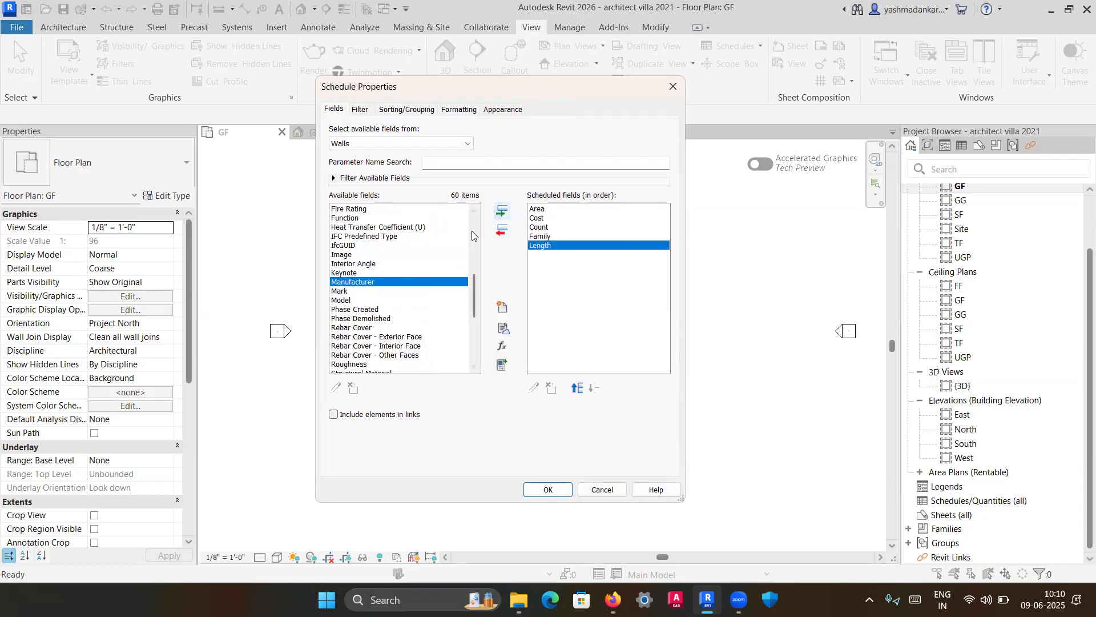
Add the Model and Type fields to the wall schedule's scheduled fields.
click(347, 292)
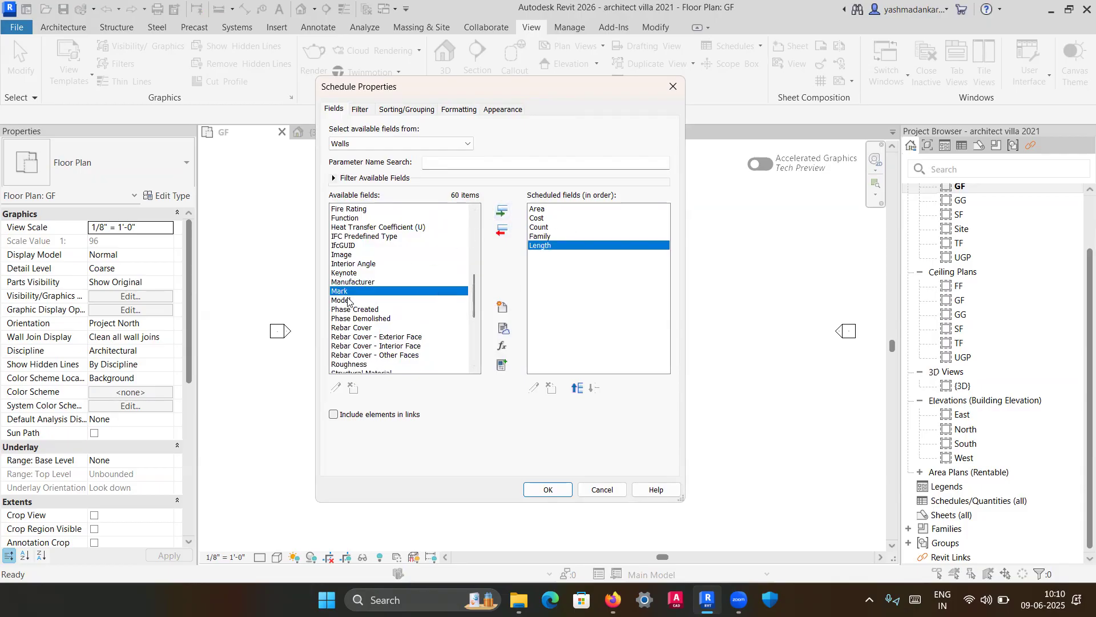
click(346, 300)
click(504, 211)
scroll(428, 289, down, 3)
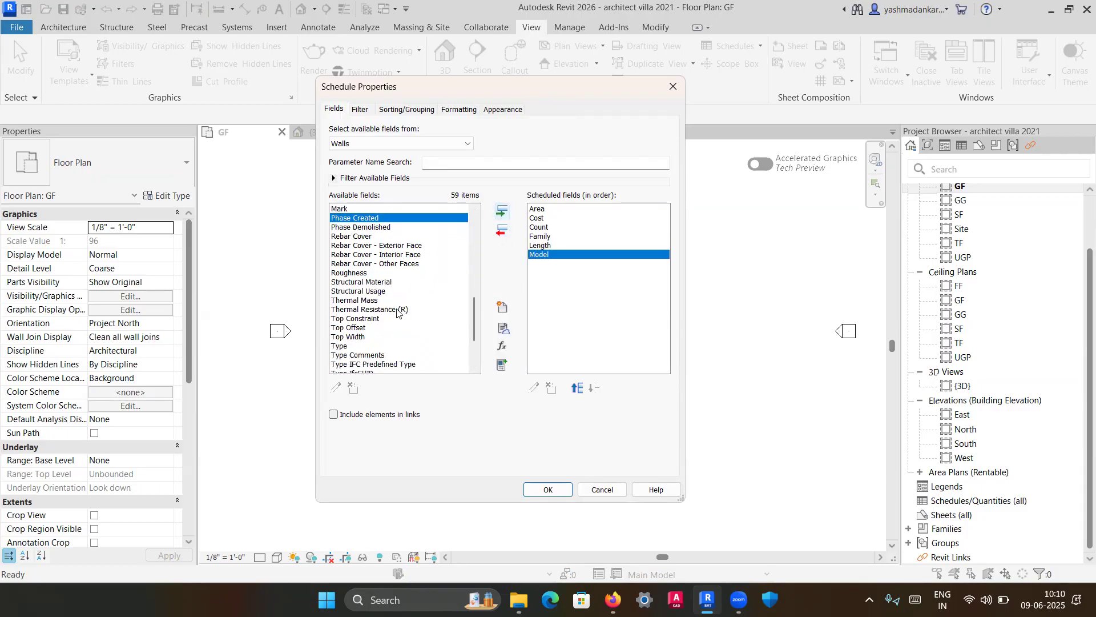
drag(366, 284, 359, 334)
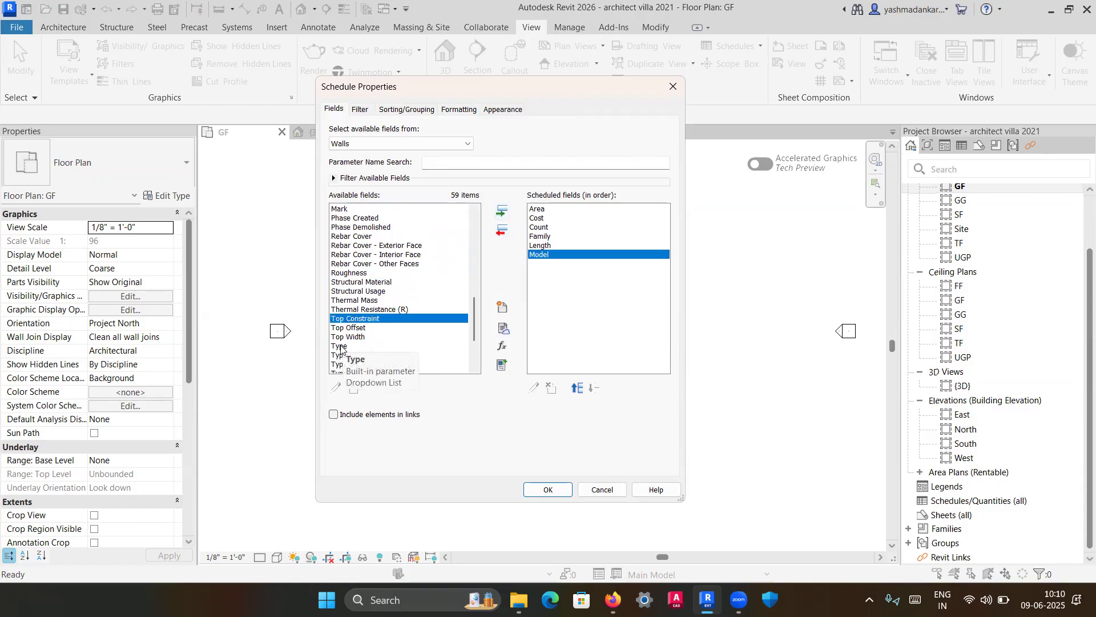
click(343, 345)
click(502, 211)
Add the Volume and Width fields to the wall schedule's scheduled fields.
scroll(414, 271, down, 3)
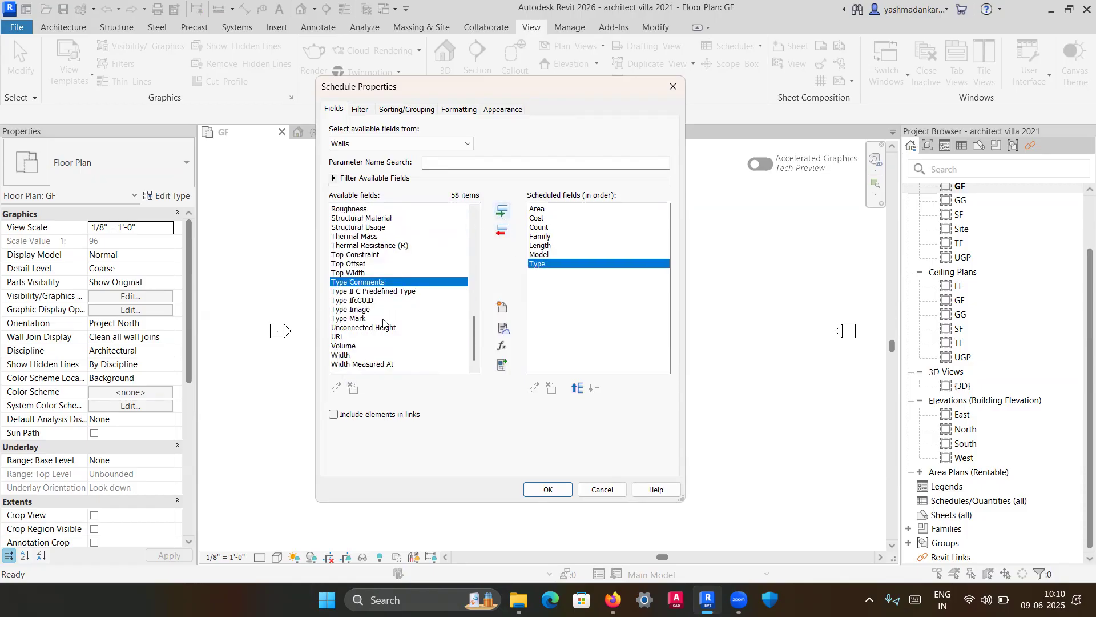
click(344, 346)
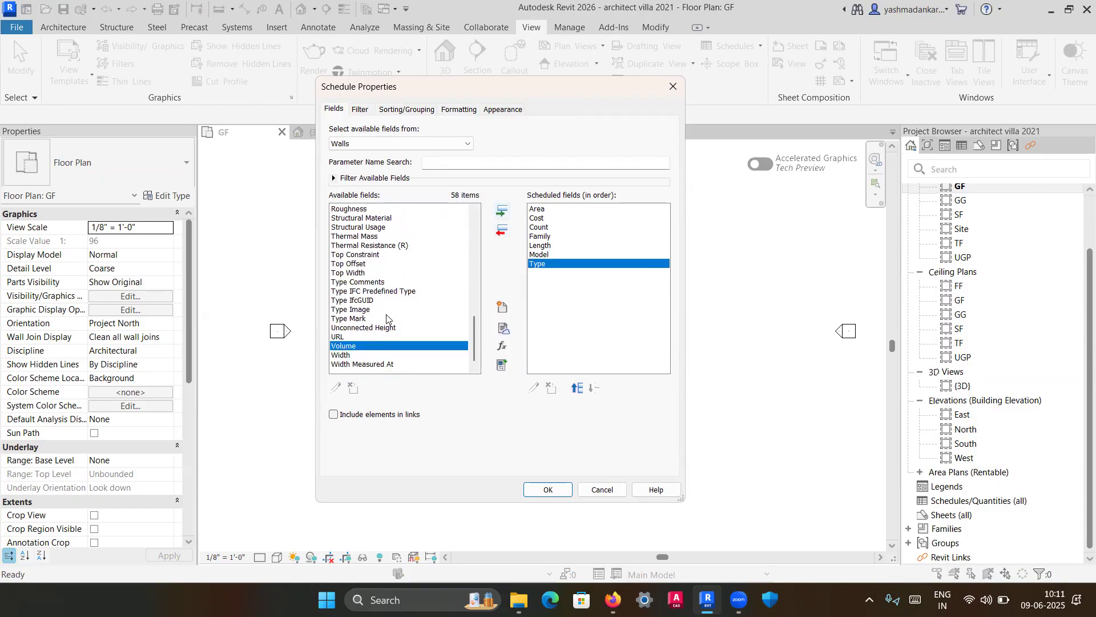
click(502, 213)
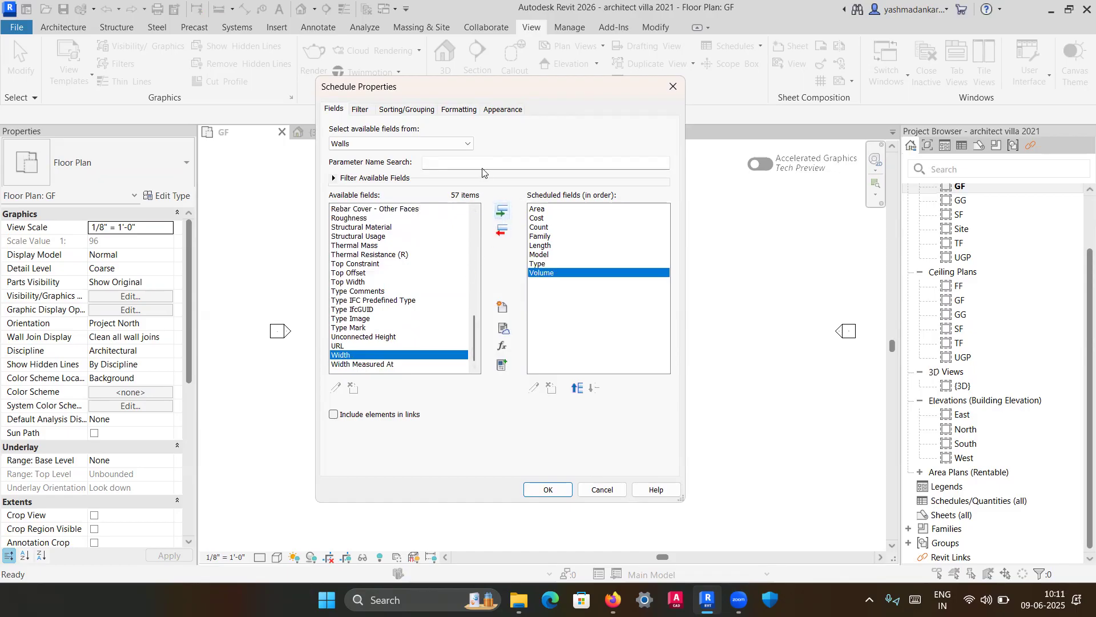
click(502, 211)
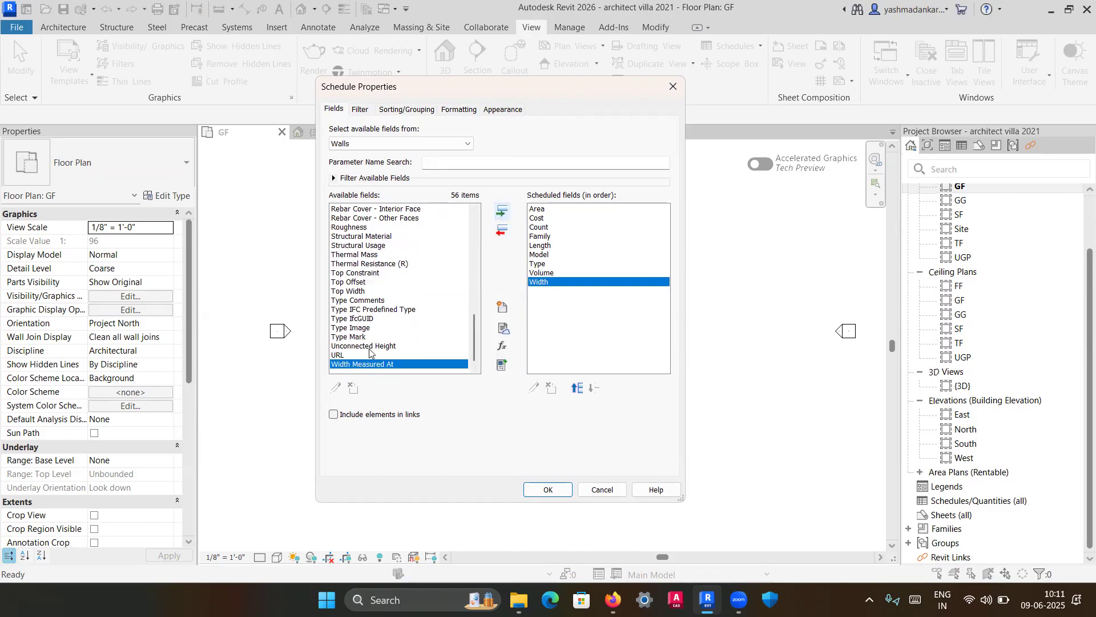
Move the Count field to the first place in the scheduled field order.
click(543, 234)
click(543, 227)
click(577, 388)
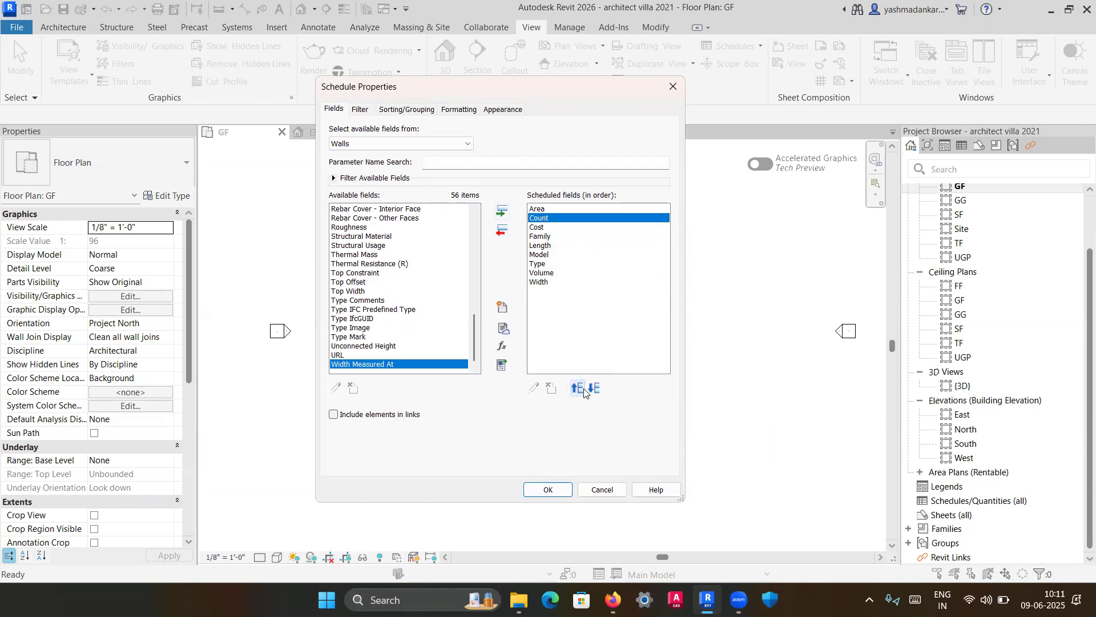
click(577, 388)
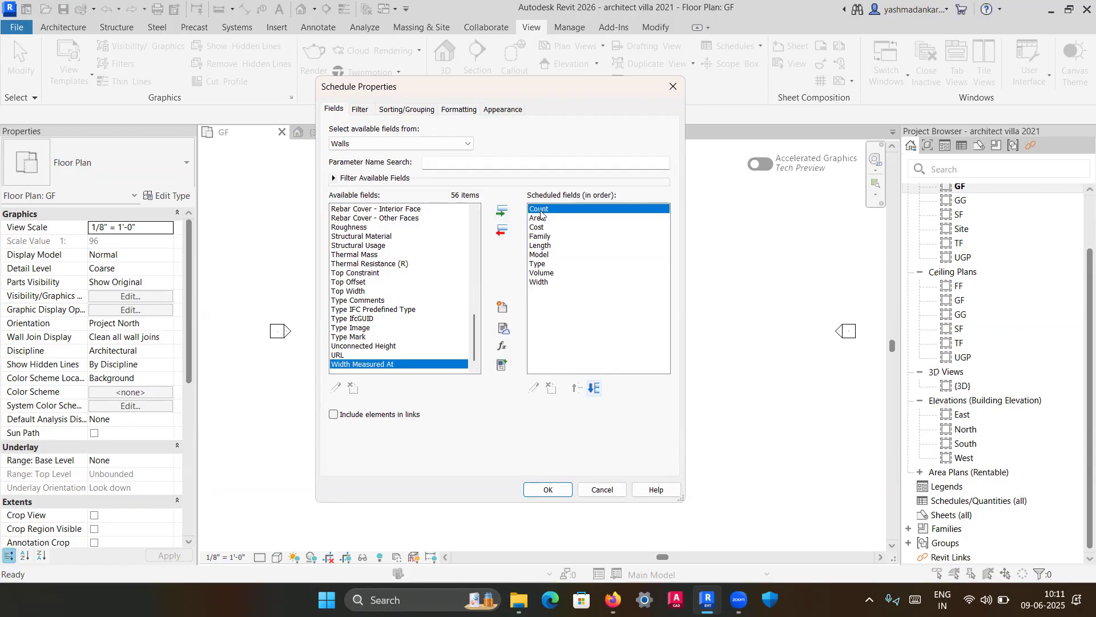
Move the Type field up to directly below Count in the scheduled field order.
click(538, 264)
click(578, 388)
click(579, 388)
click(580, 390)
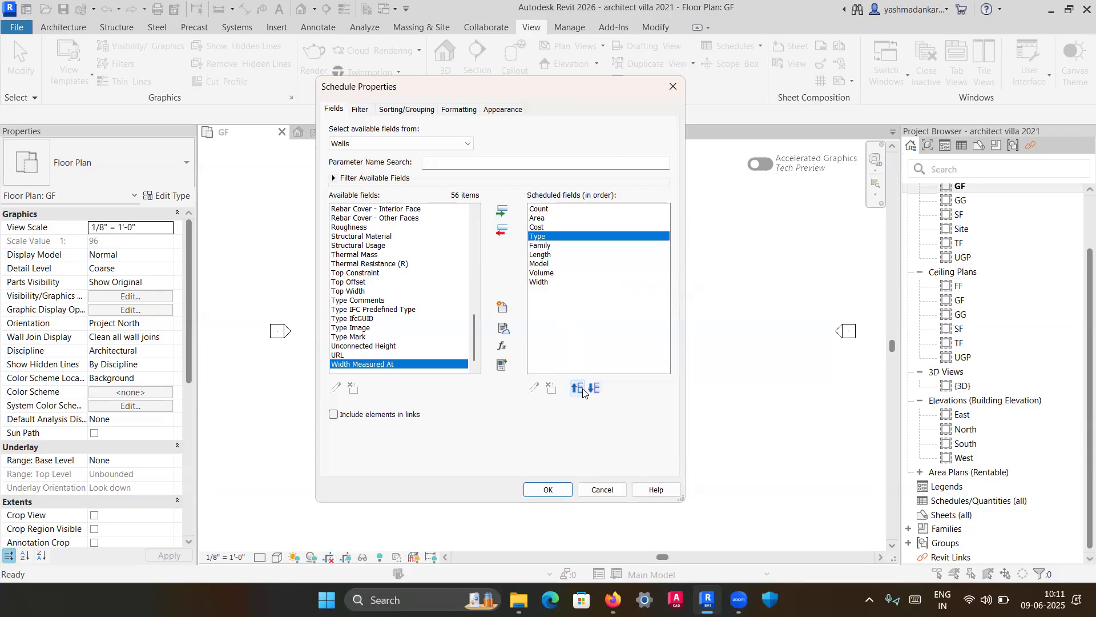
click(583, 390)
click(583, 391)
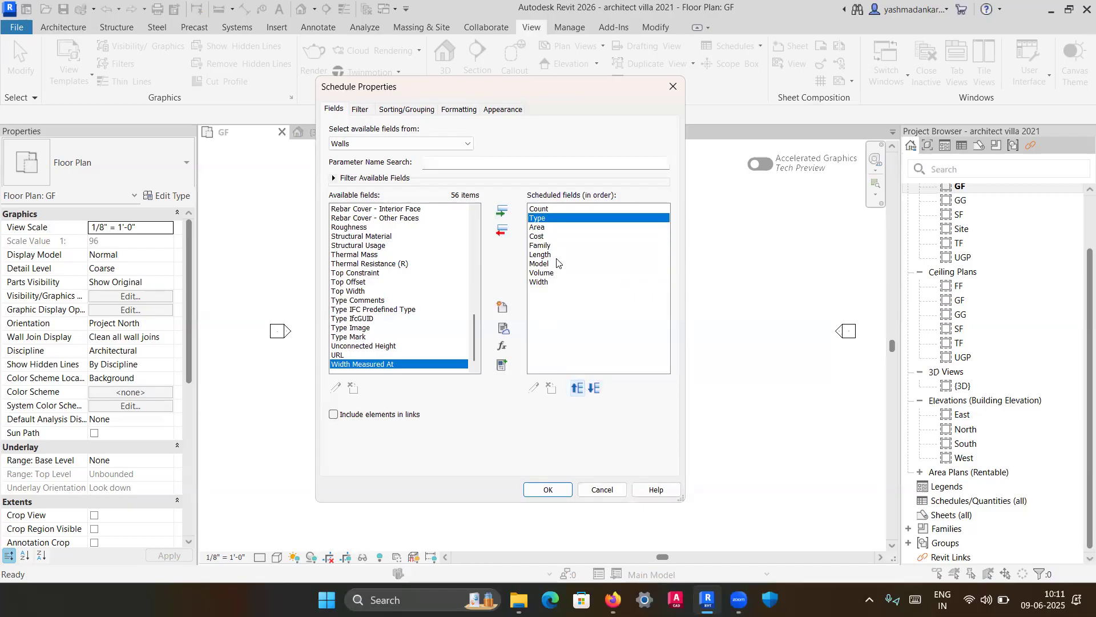
Move the Family field up between Count and Type in the scheduled field order.
click(546, 246)
click(577, 388)
click(576, 391)
click(577, 389)
Move the Model field up between Family and Type in the scheduled field order.
click(537, 238)
click(541, 247)
click(542, 257)
click(546, 266)
click(577, 388)
click(576, 388)
click(576, 388)
click(576, 388)
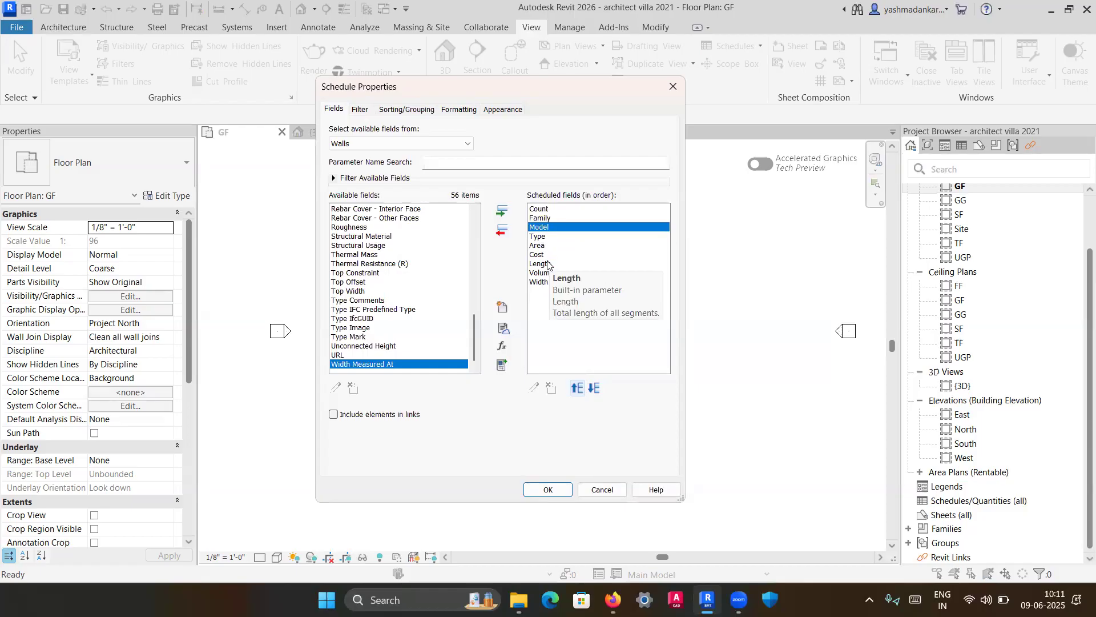
Move the Length and Width fields up between Type and Area in the scheduled field order, with Length first.
click(543, 264)
click(580, 391)
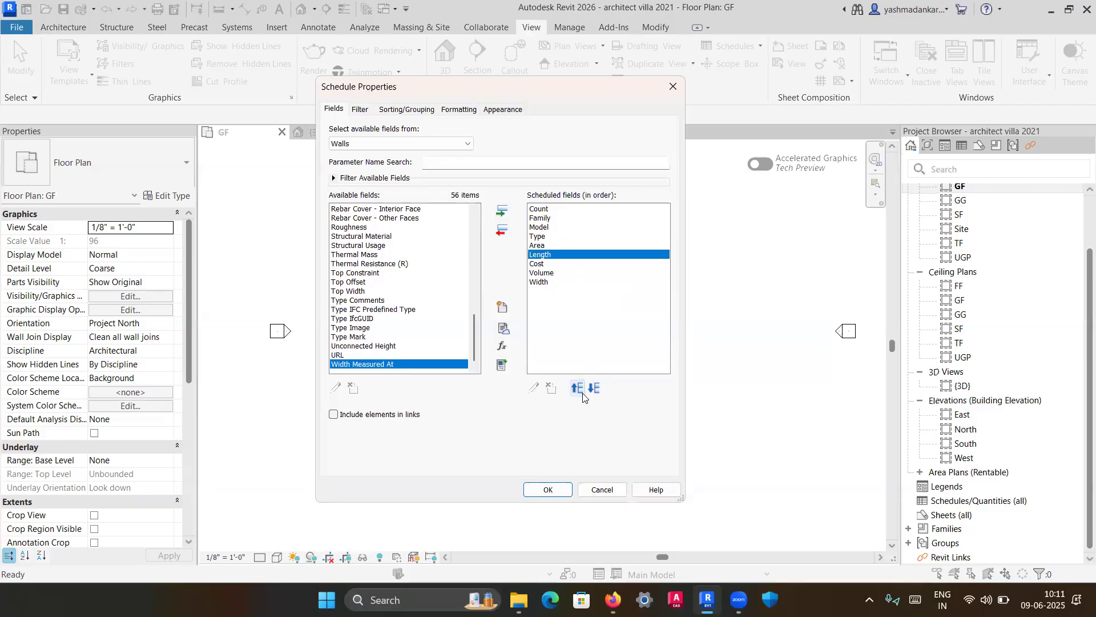
click(580, 393)
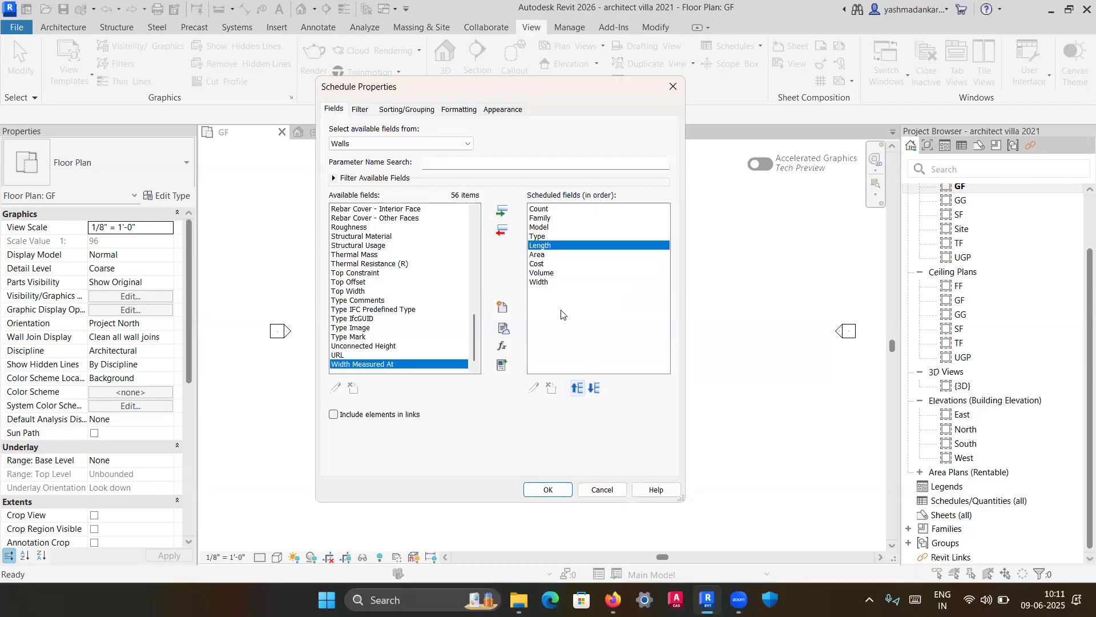
click(542, 282)
click(578, 388)
click(578, 388)
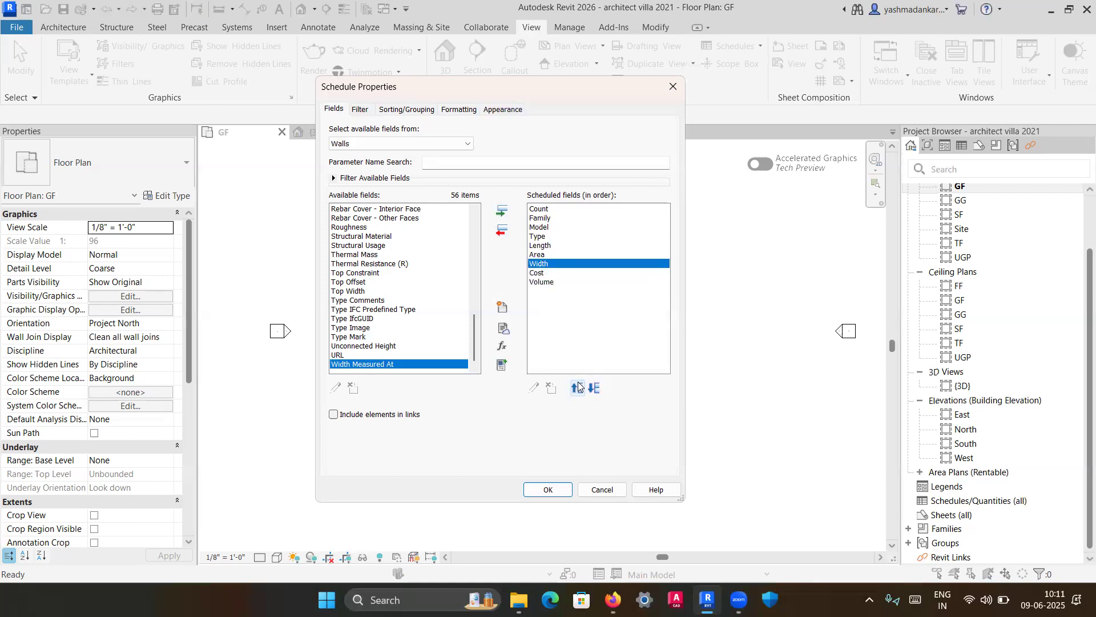
click(578, 388)
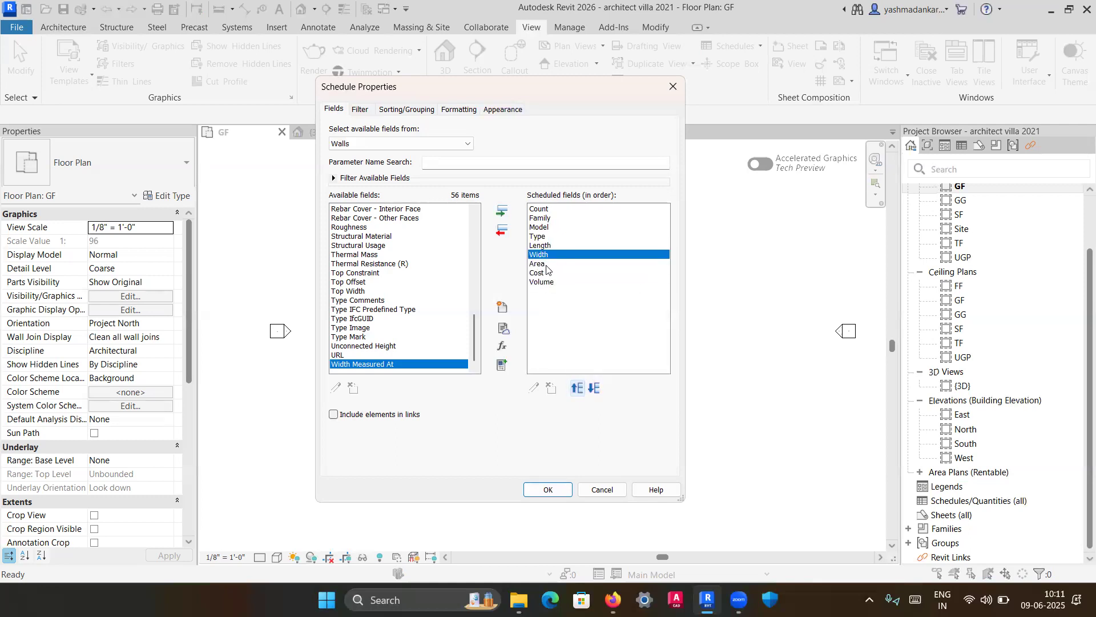
Move the Volume field up between Area and Cost in the scheduled field order and create the wall schedule.
click(547, 282)
click(578, 388)
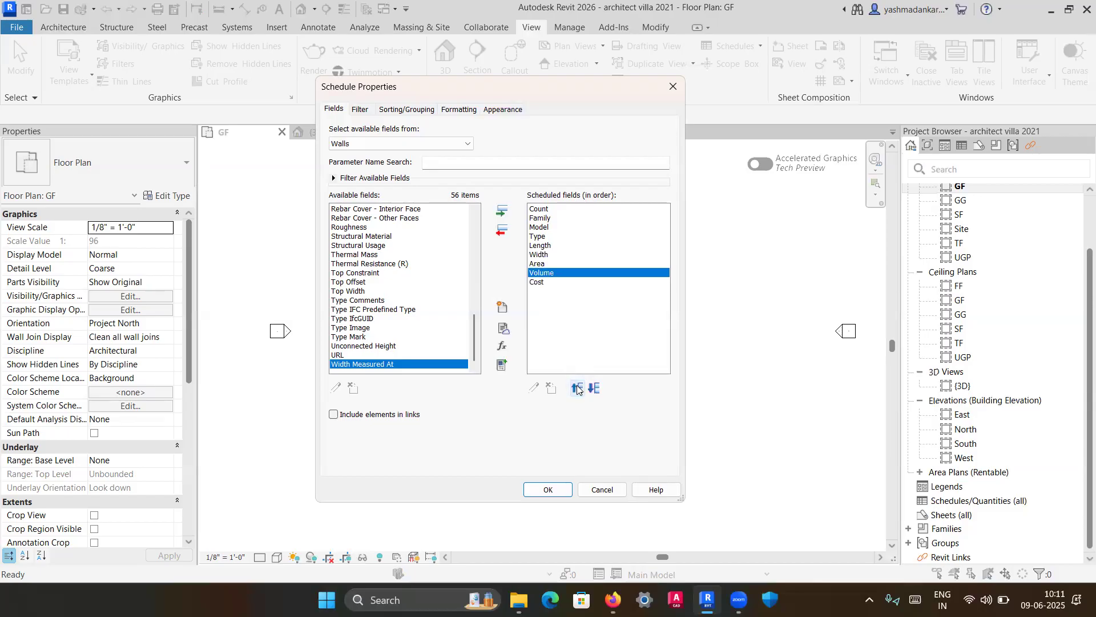
click(547, 490)
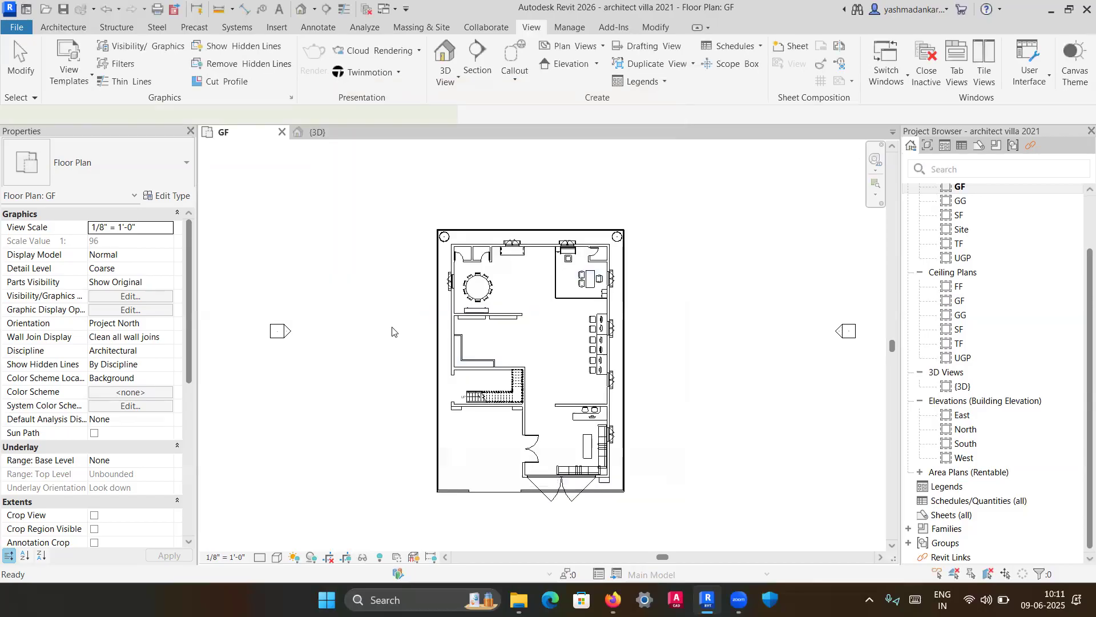
Move the Count field to the end of the wall schedule by removing it and adding it again.
scroll(451, 351, down, 5)
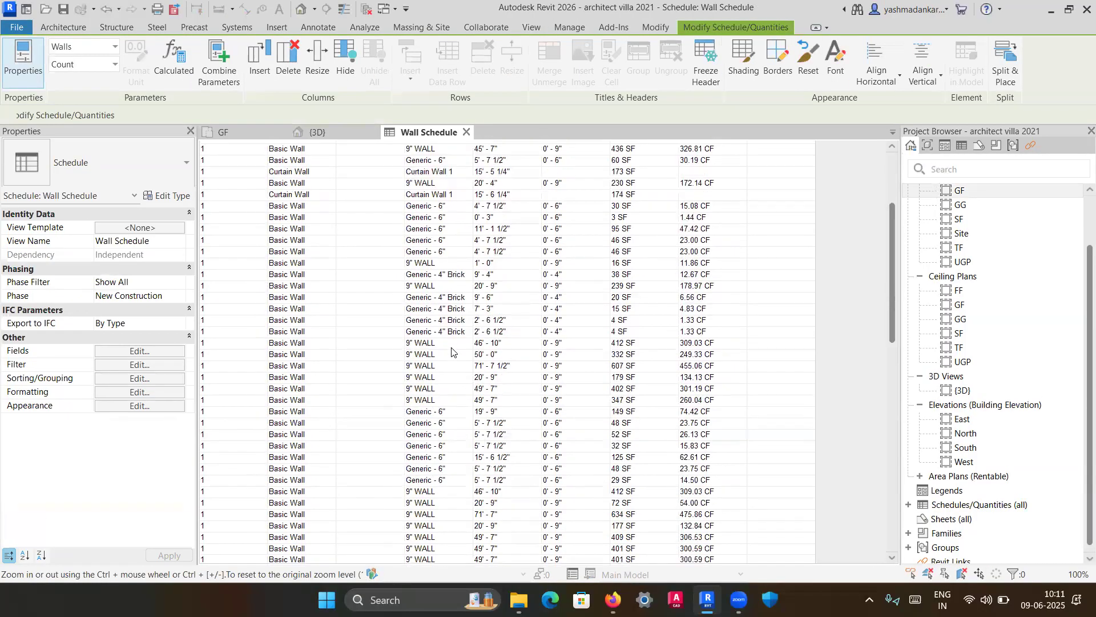
scroll(461, 369, down, 9)
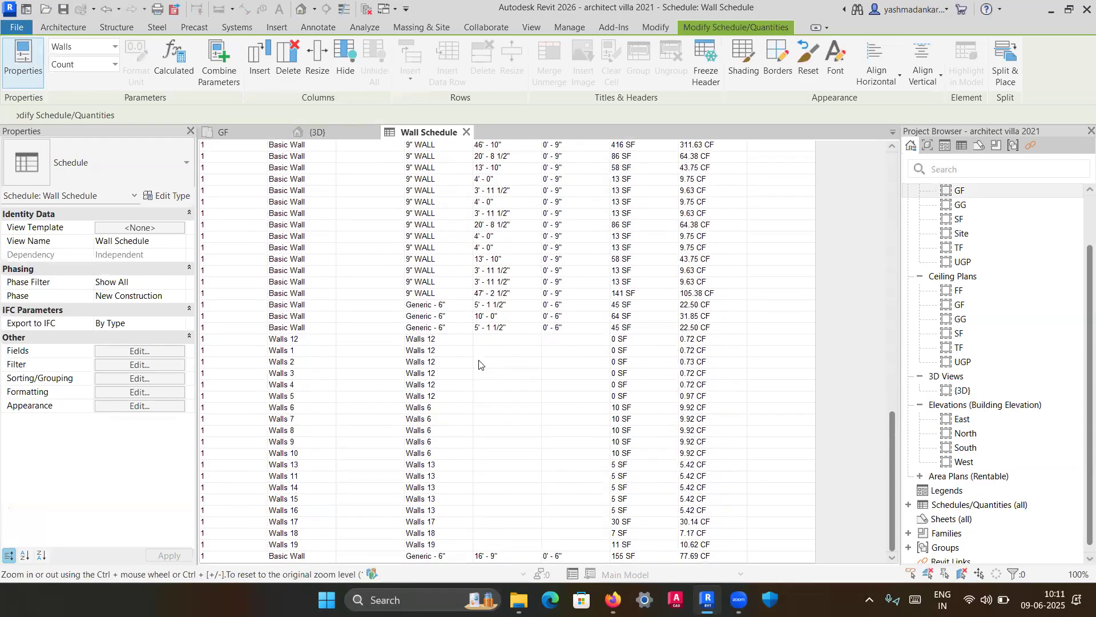
scroll(481, 365, up, 14)
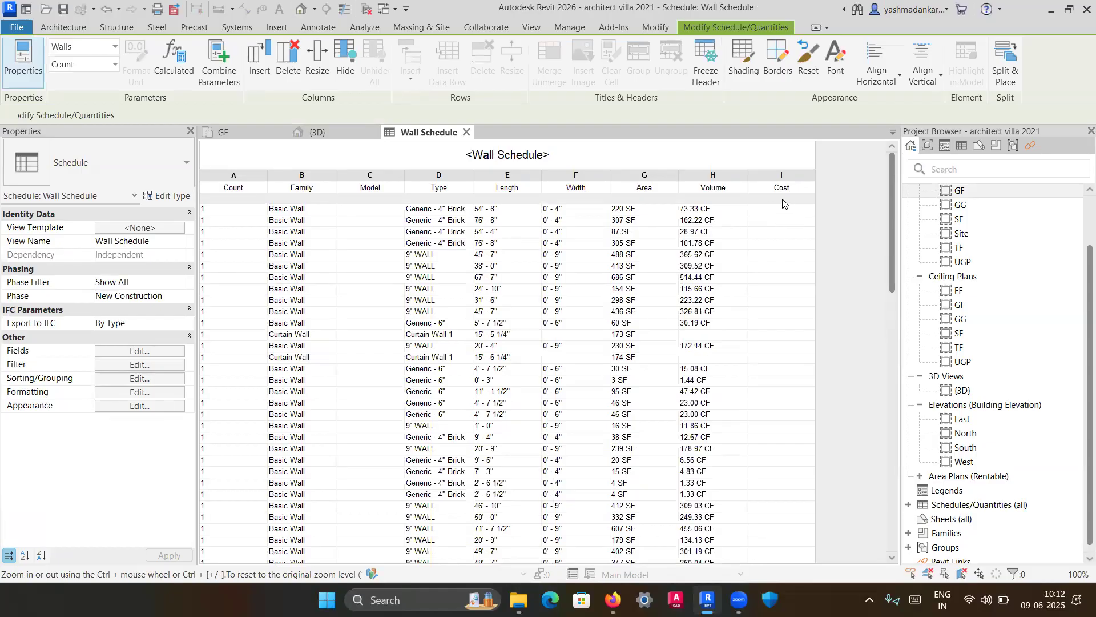
click(137, 350)
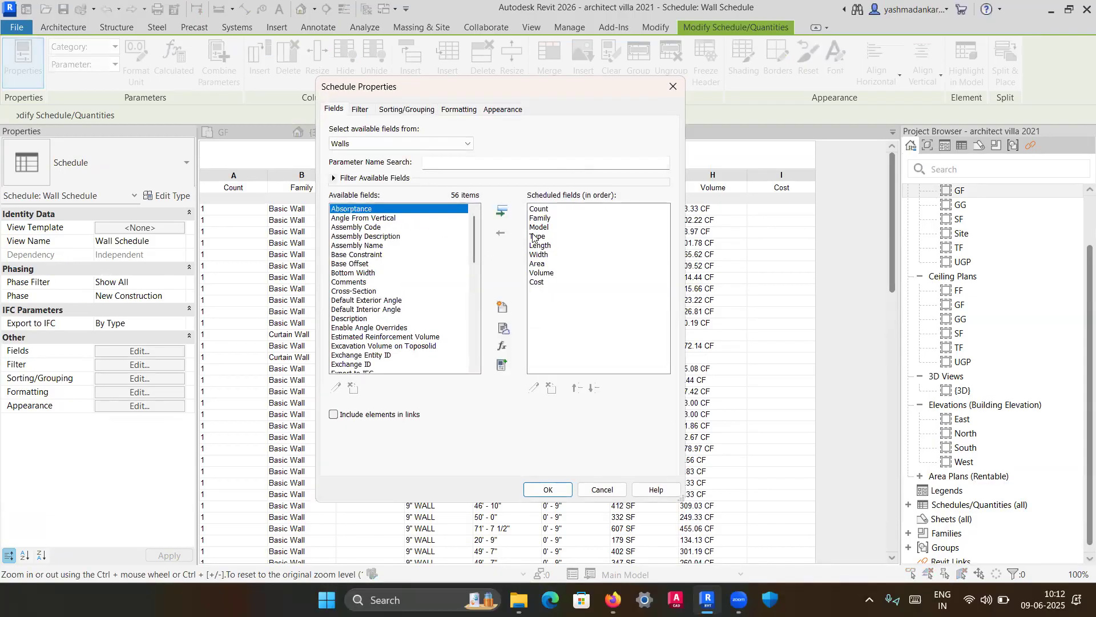
click(545, 209)
click(503, 229)
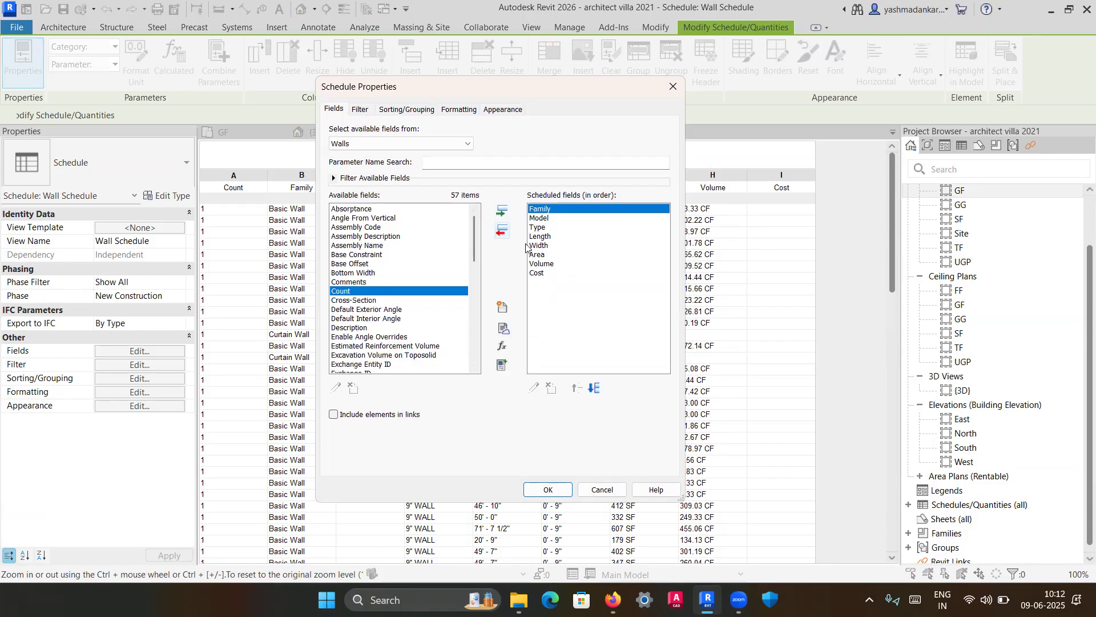
click(501, 210)
click(547, 489)
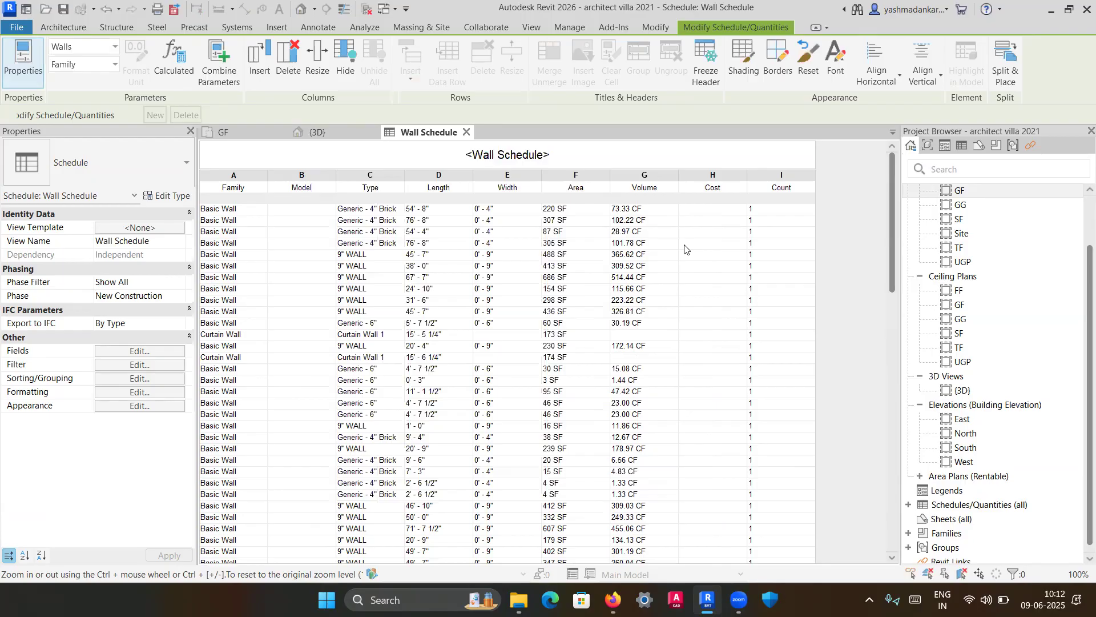
Move the Model field to the last column of the wall schedule by removing it and adding it again.
click(685, 254)
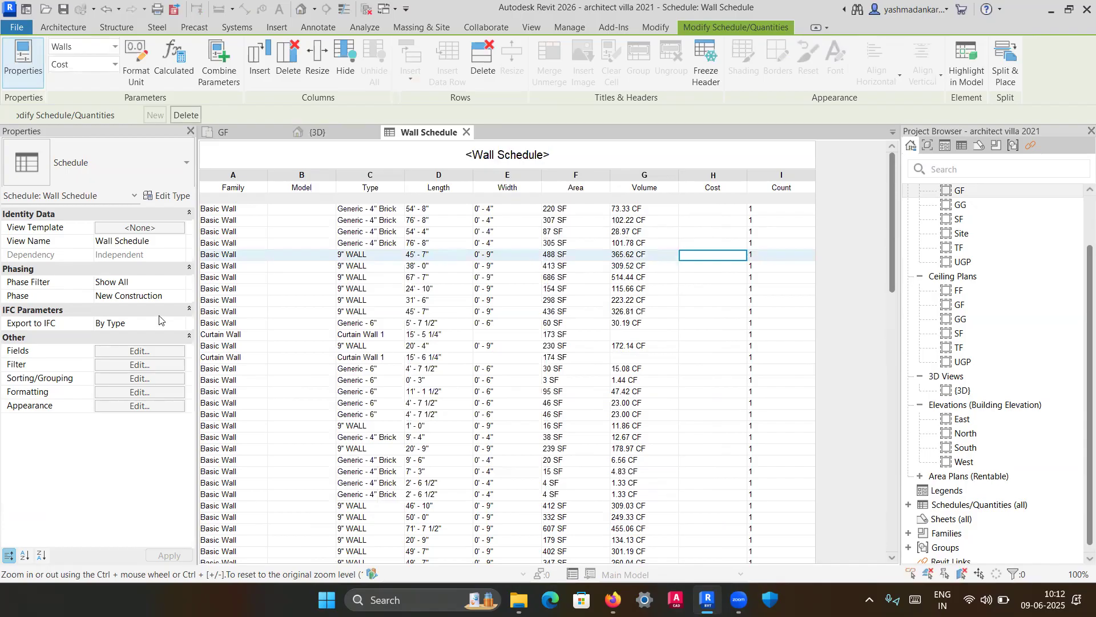
click(155, 351)
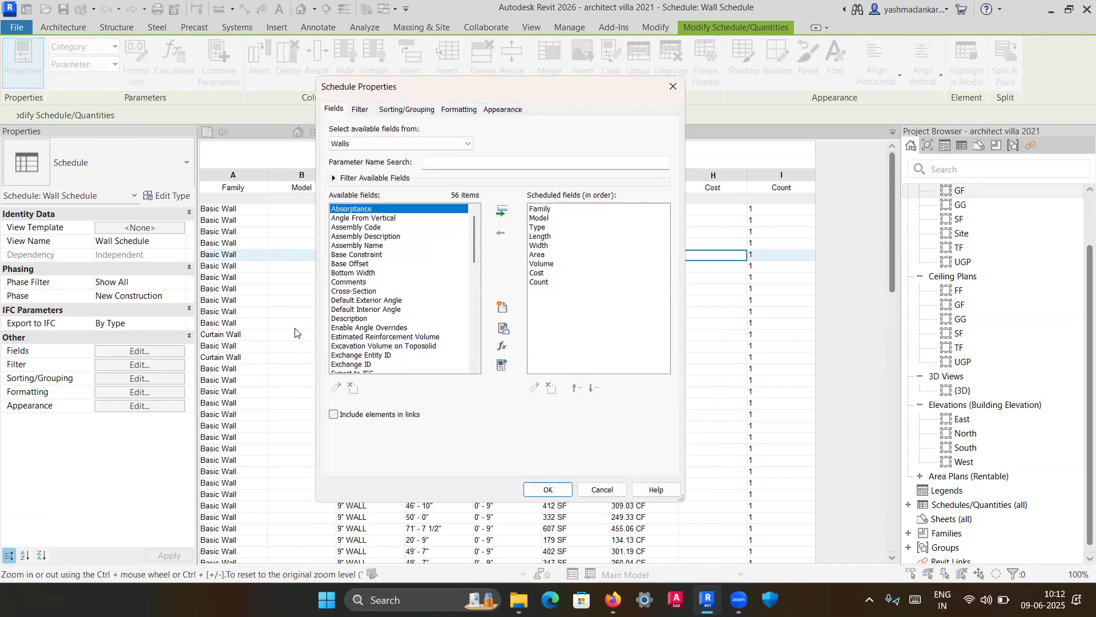
click(541, 218)
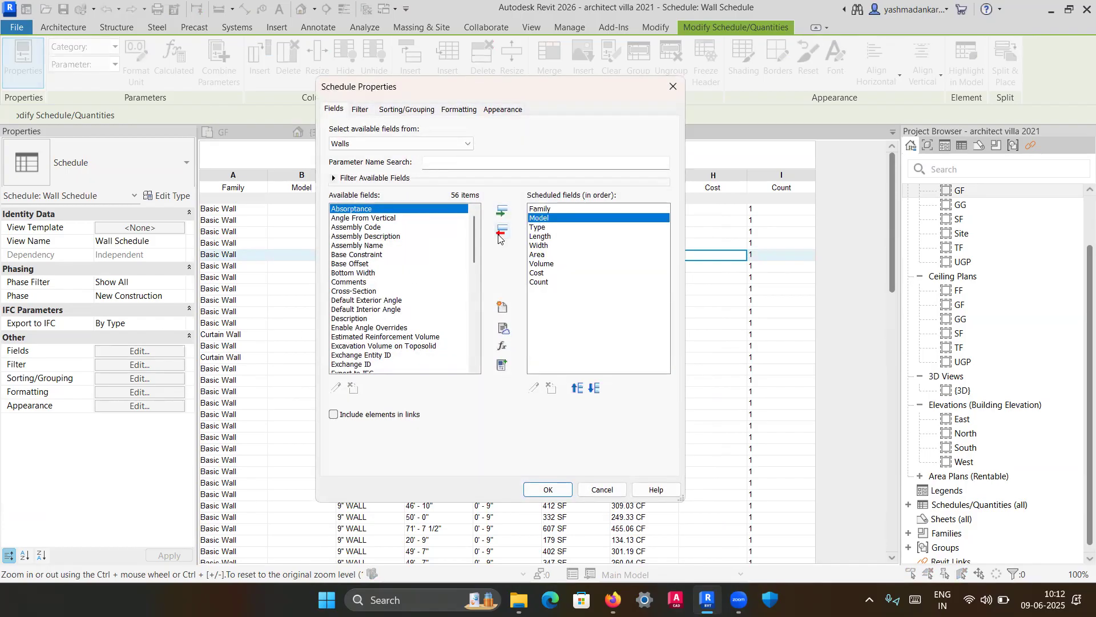
click(501, 231)
click(542, 273)
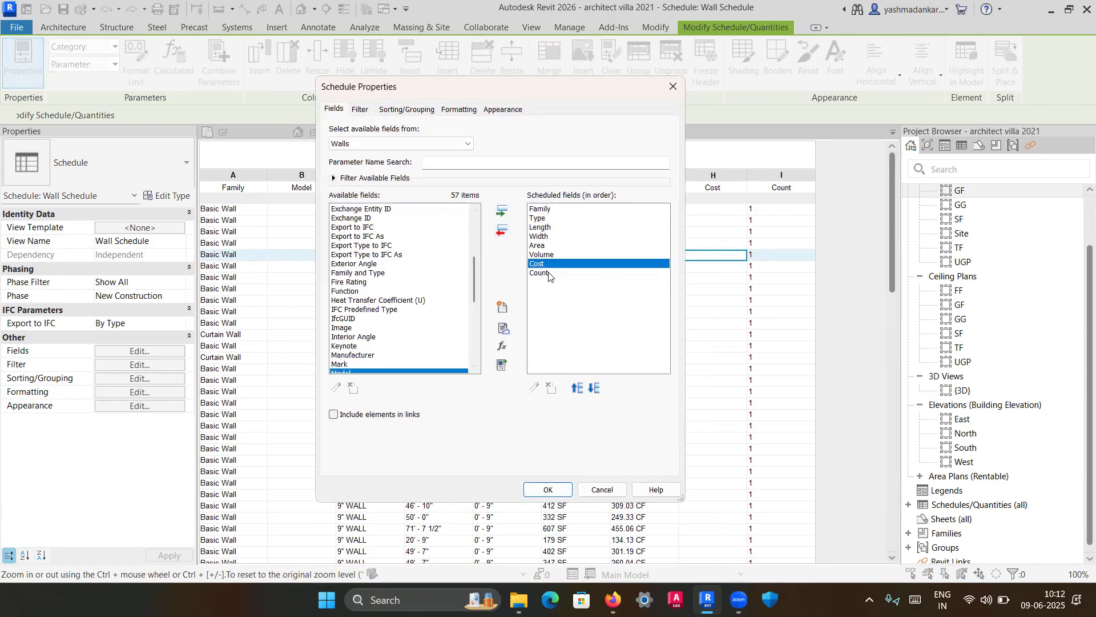
click(502, 211)
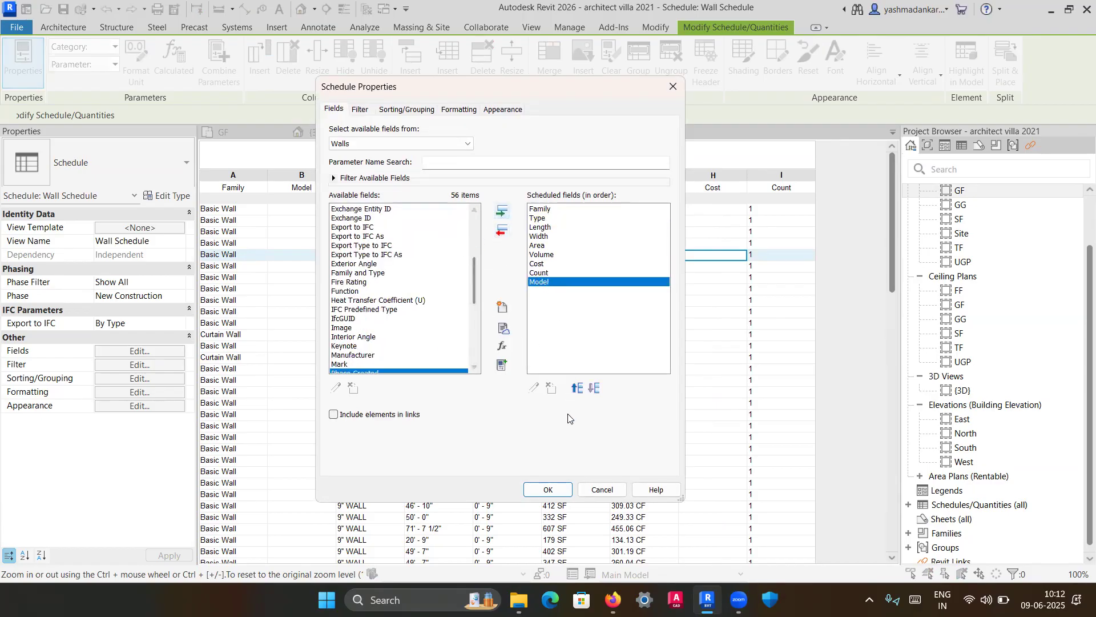
click(547, 490)
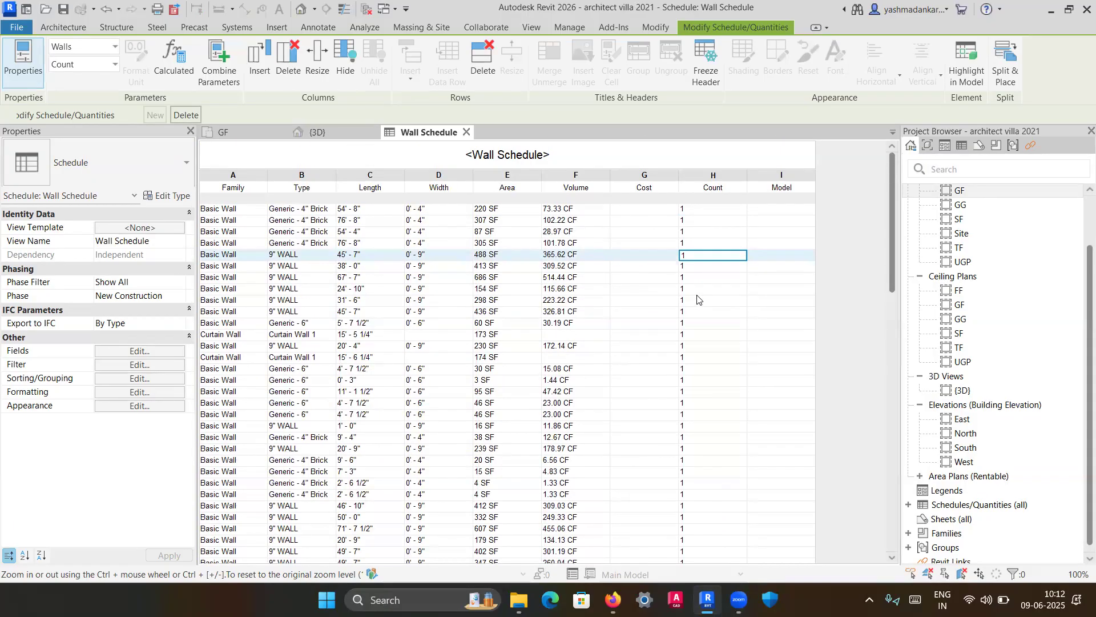
Remove the Model, Cost and Count fields from the wall schedule.
click(147, 351)
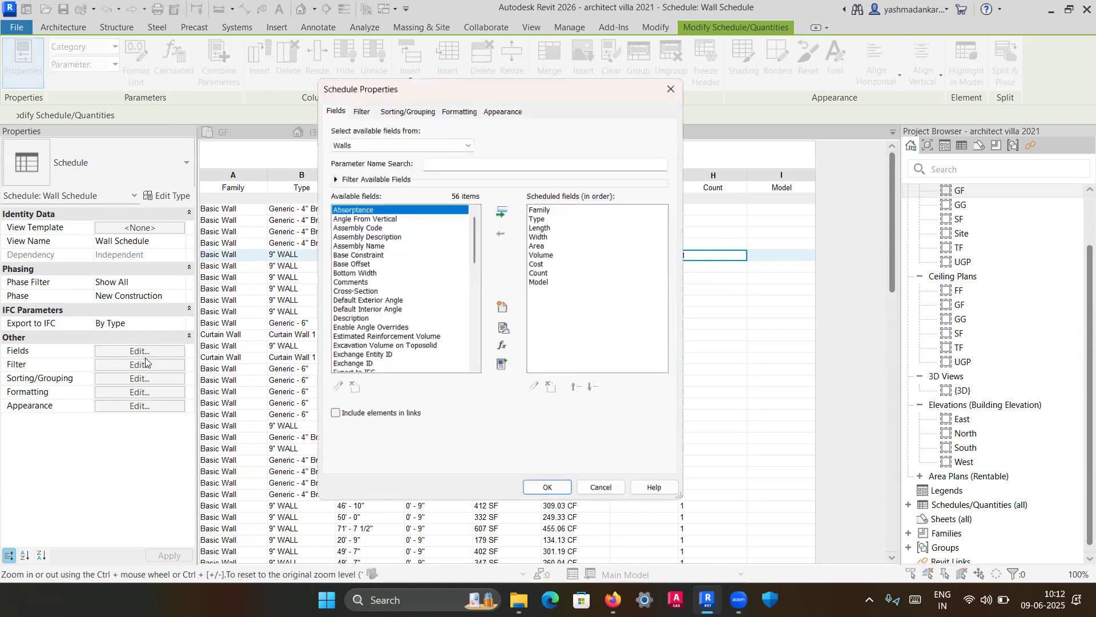
click(539, 282)
click(501, 233)
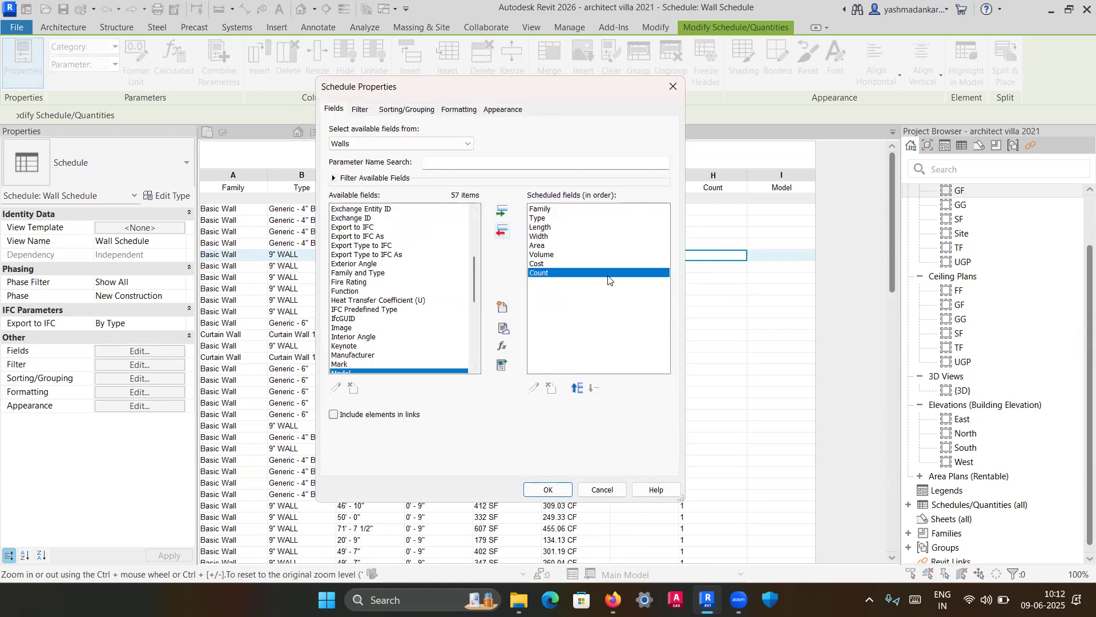
click(535, 264)
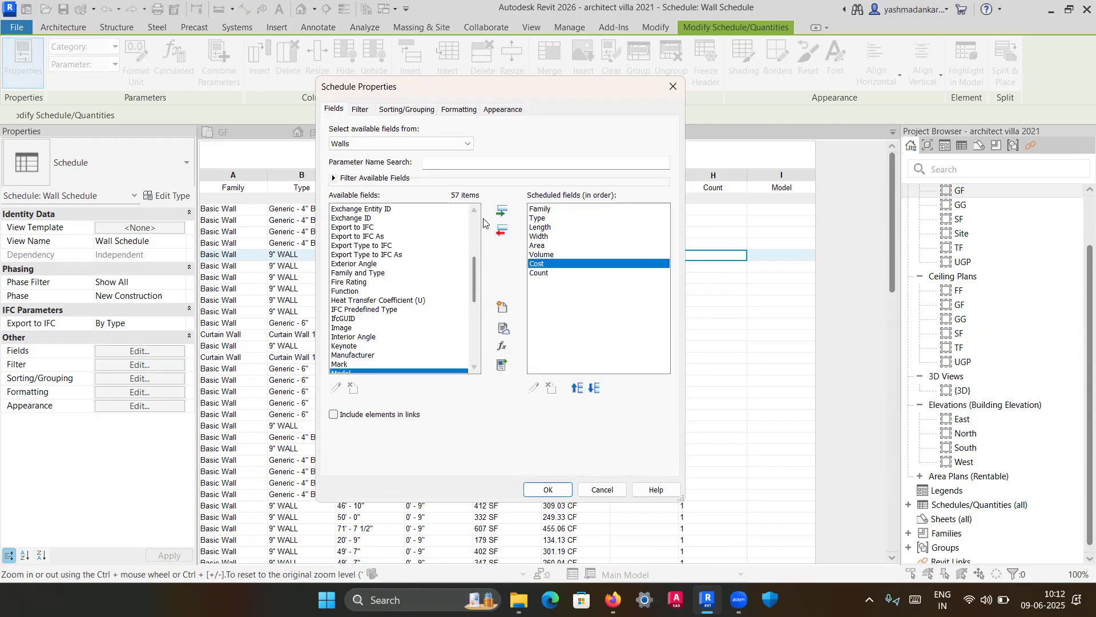
click(503, 232)
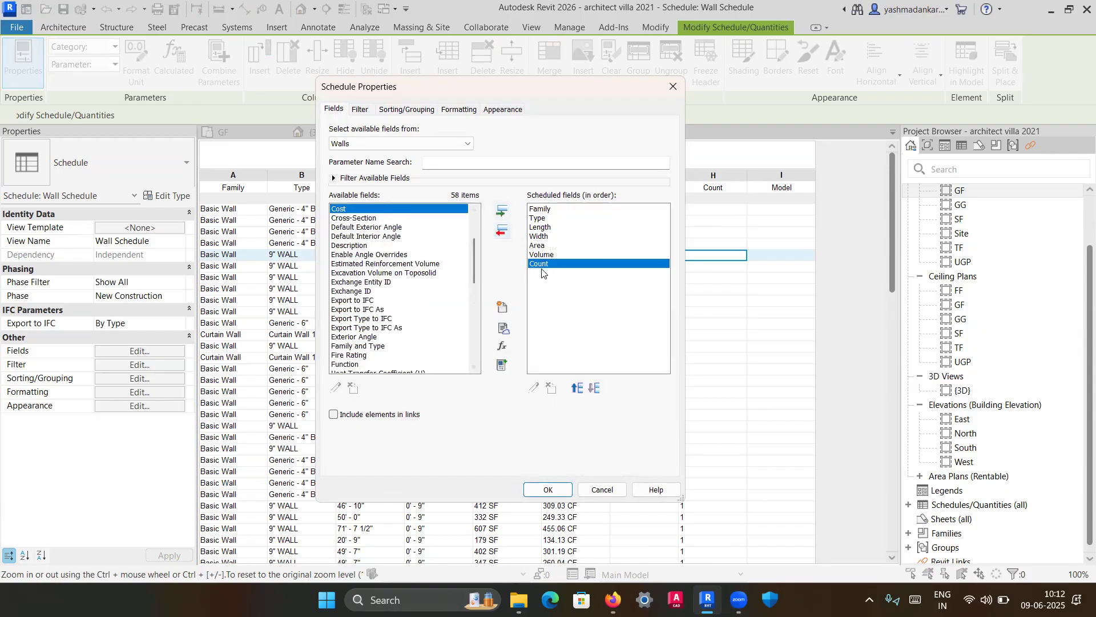
click(502, 232)
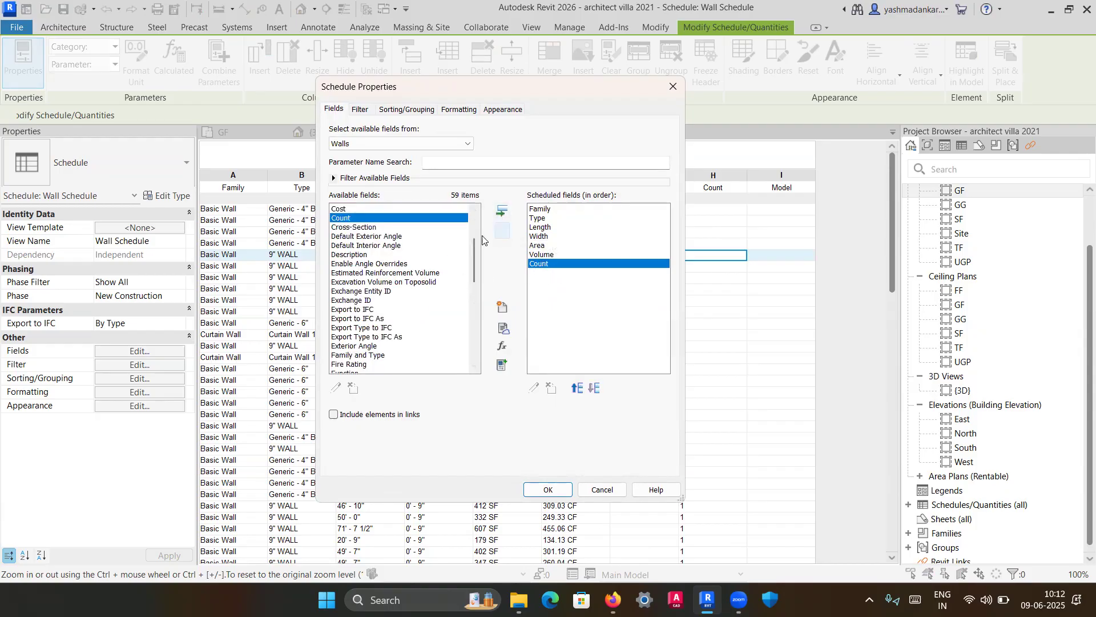
click(547, 489)
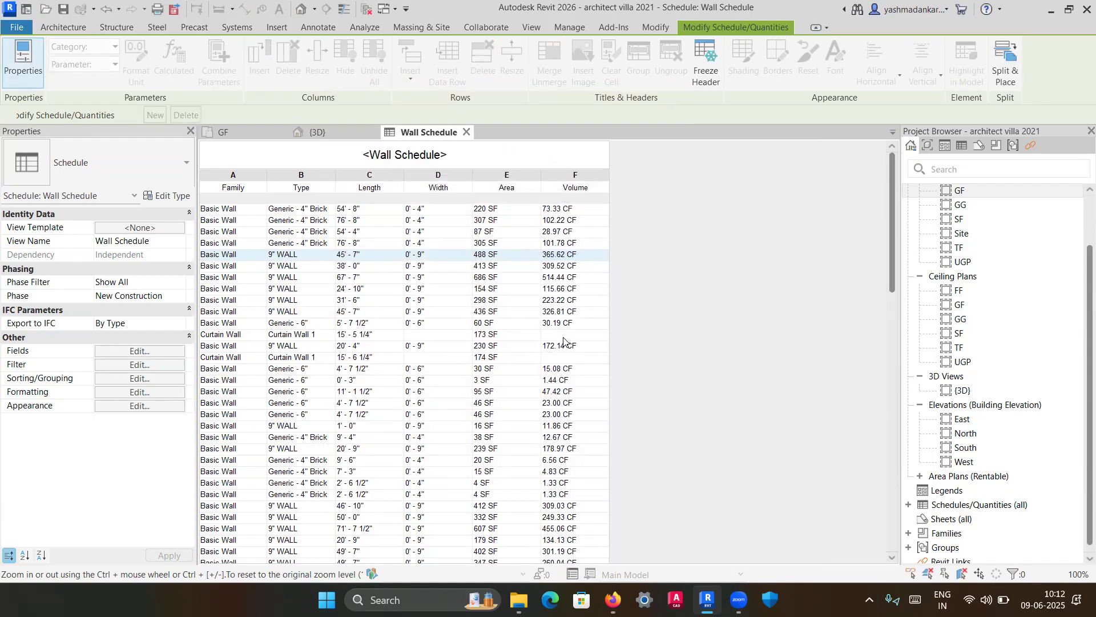
Change the project's volume units to cubic meters.
scroll(565, 269, down, 3)
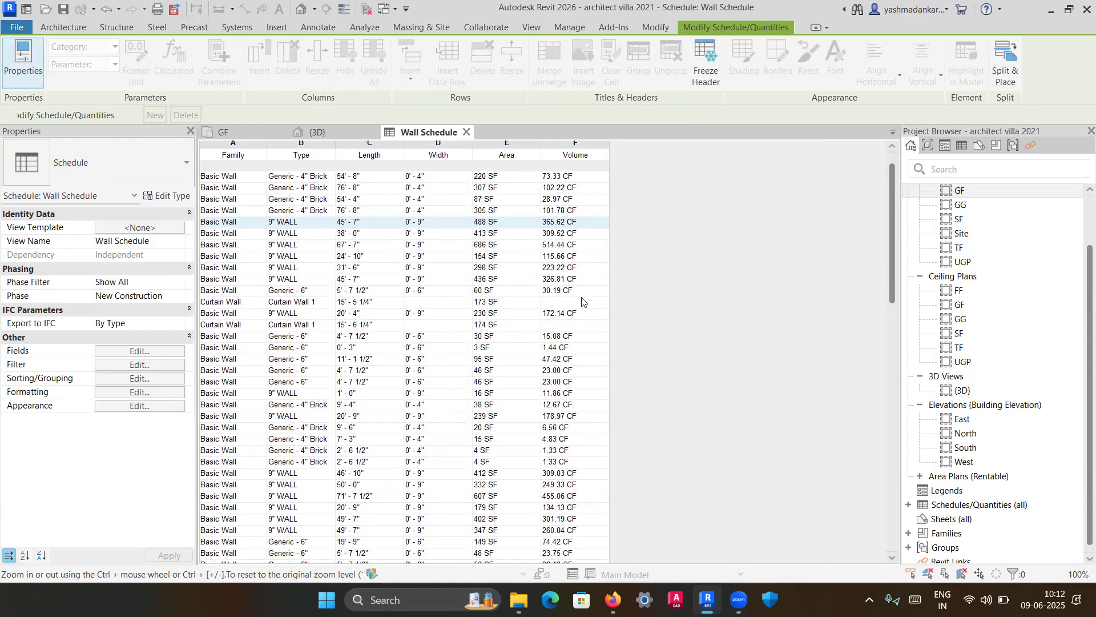
scroll(580, 299, up, 3)
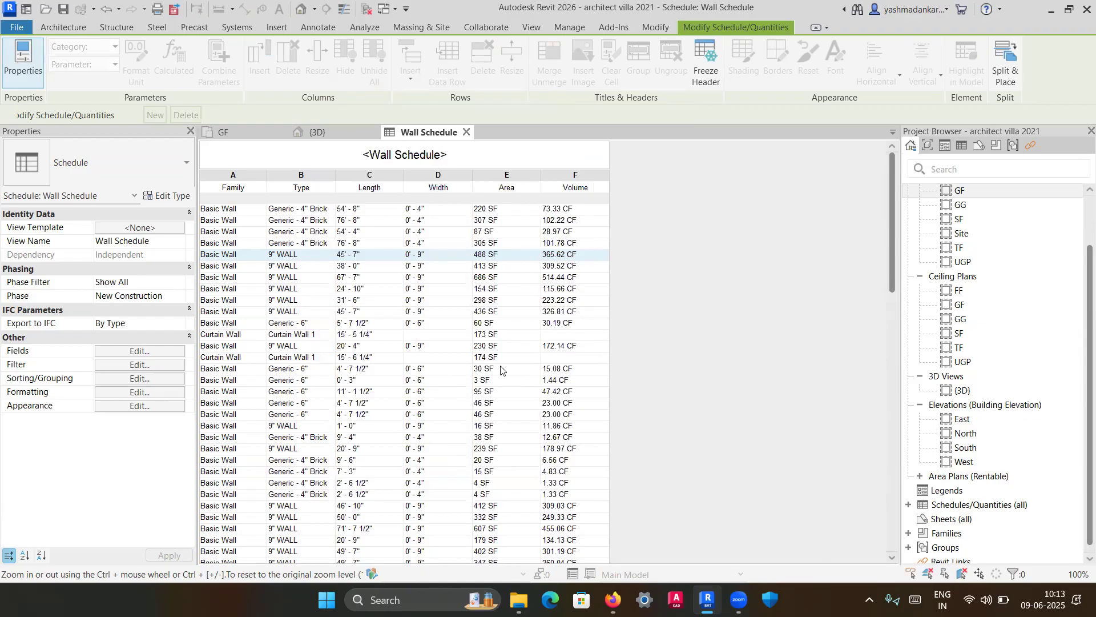
click(568, 27)
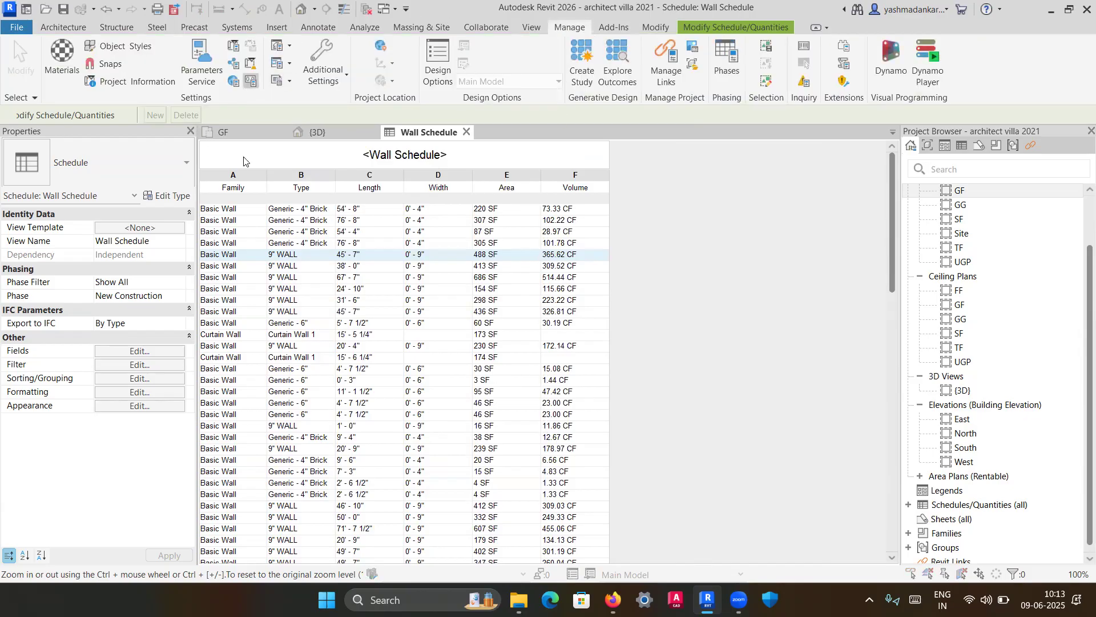
key(u)
key(n)
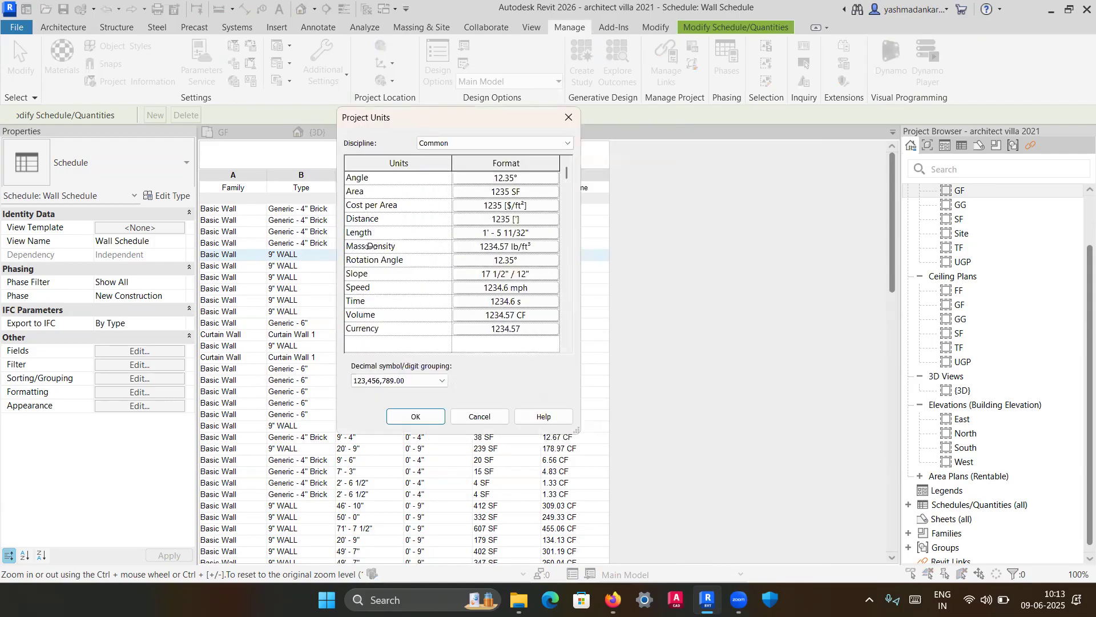
click(530, 317)
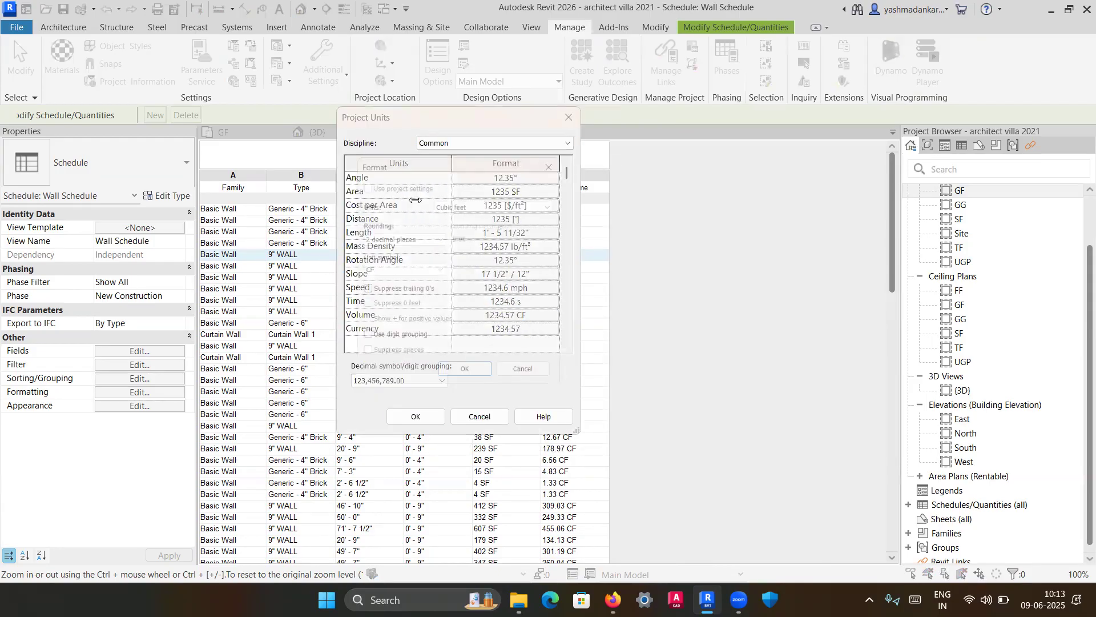
click(457, 200)
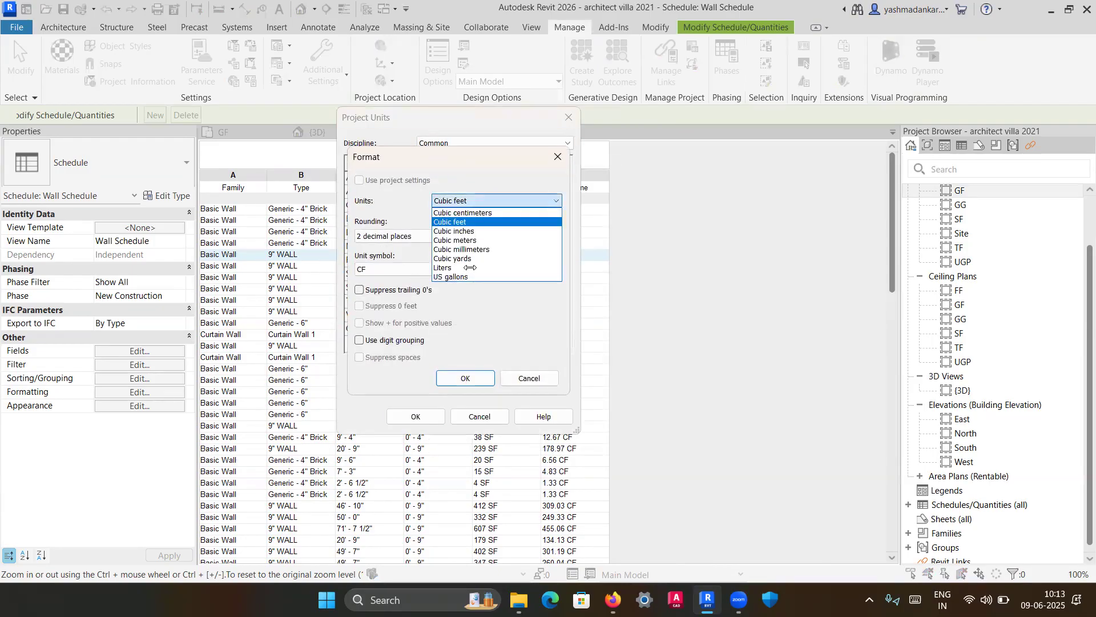
click(454, 240)
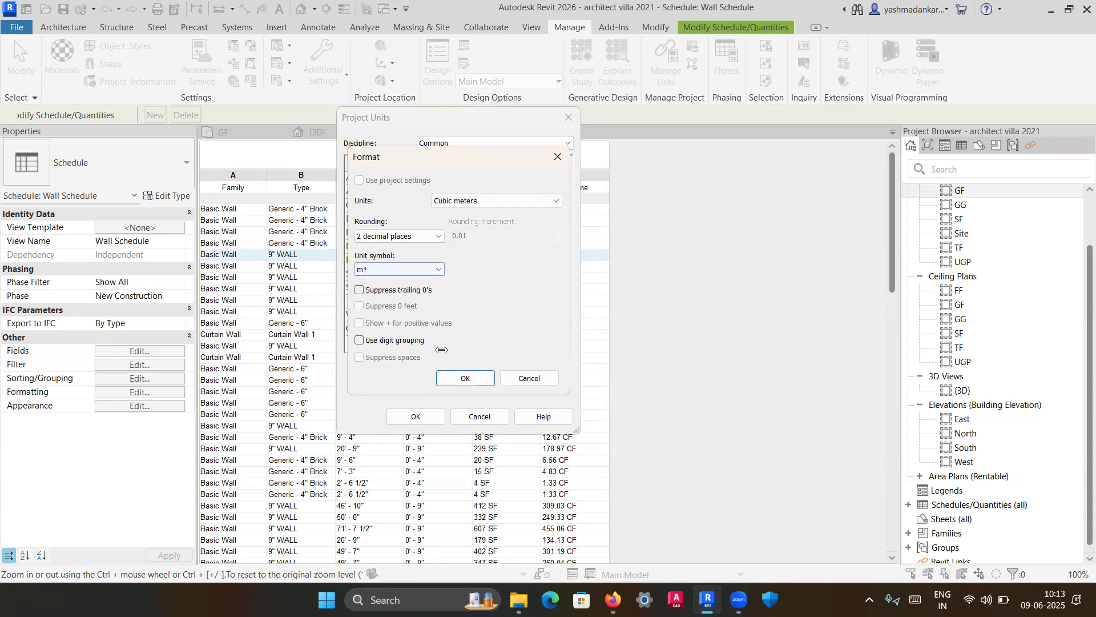
click(463, 378)
click(427, 418)
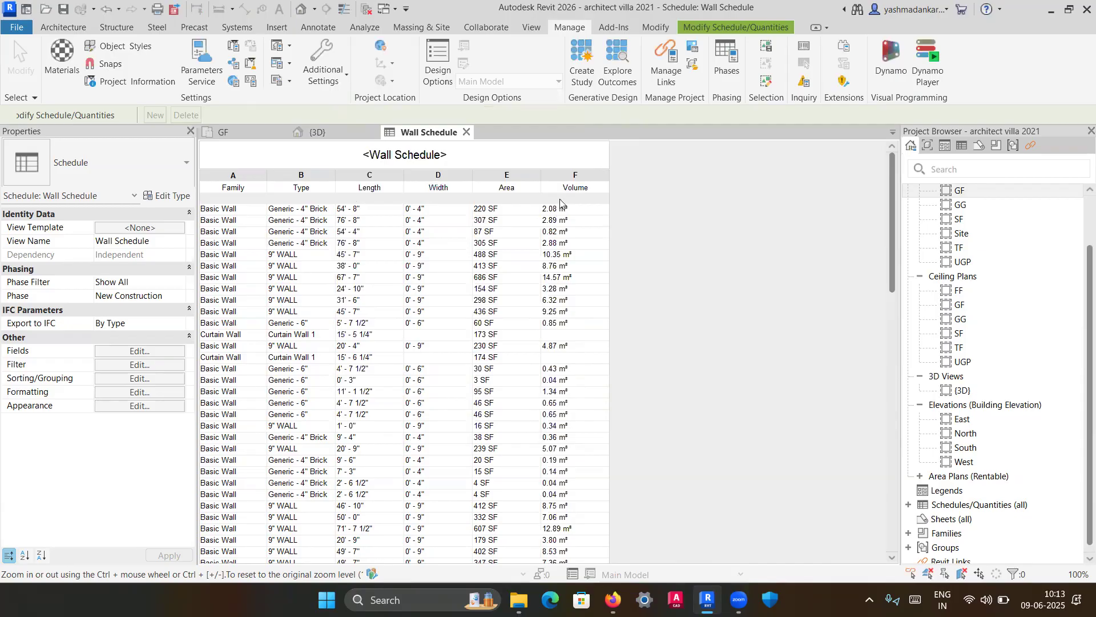
Start a new calculated value among the wall schedule's fields.
scroll(590, 372, down, 3)
scroll(578, 399, up, 3)
click(144, 351)
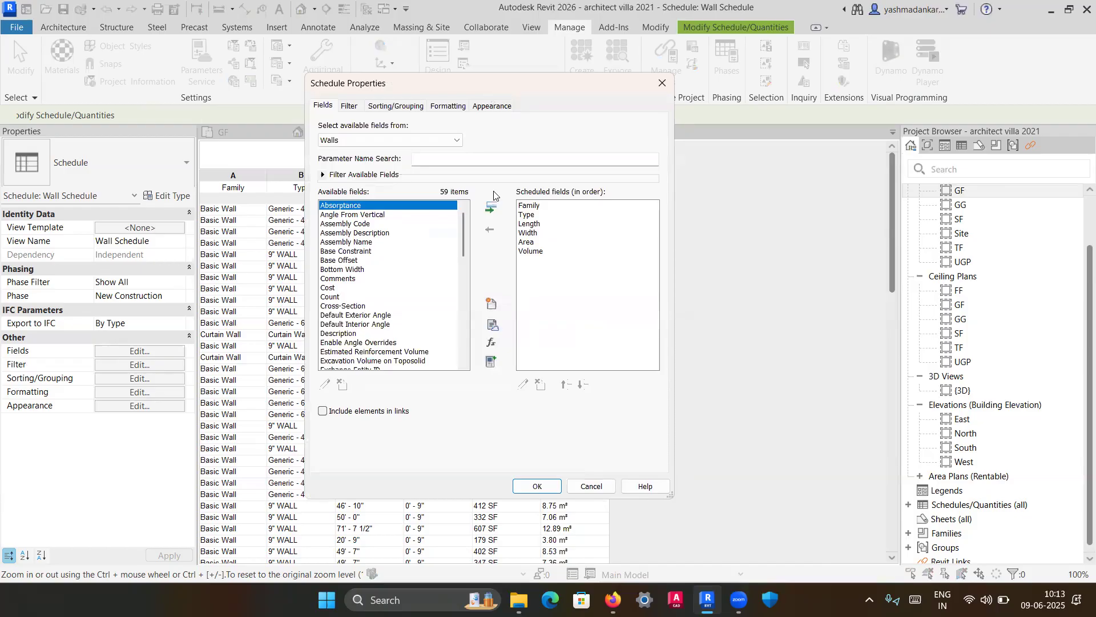
click(490, 342)
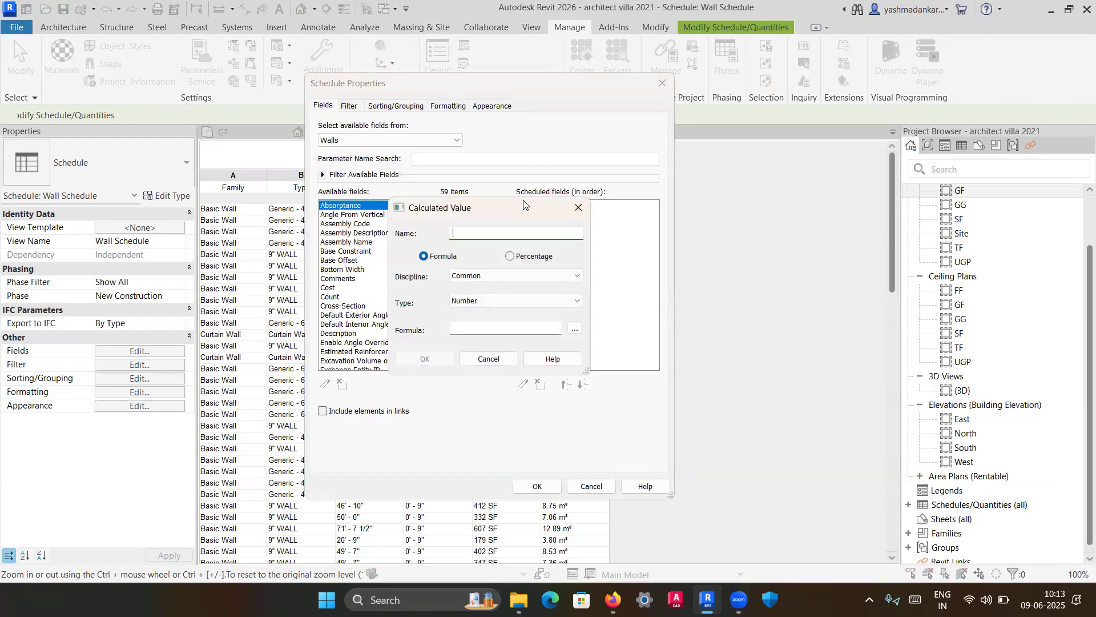
drag(505, 206, 447, 187)
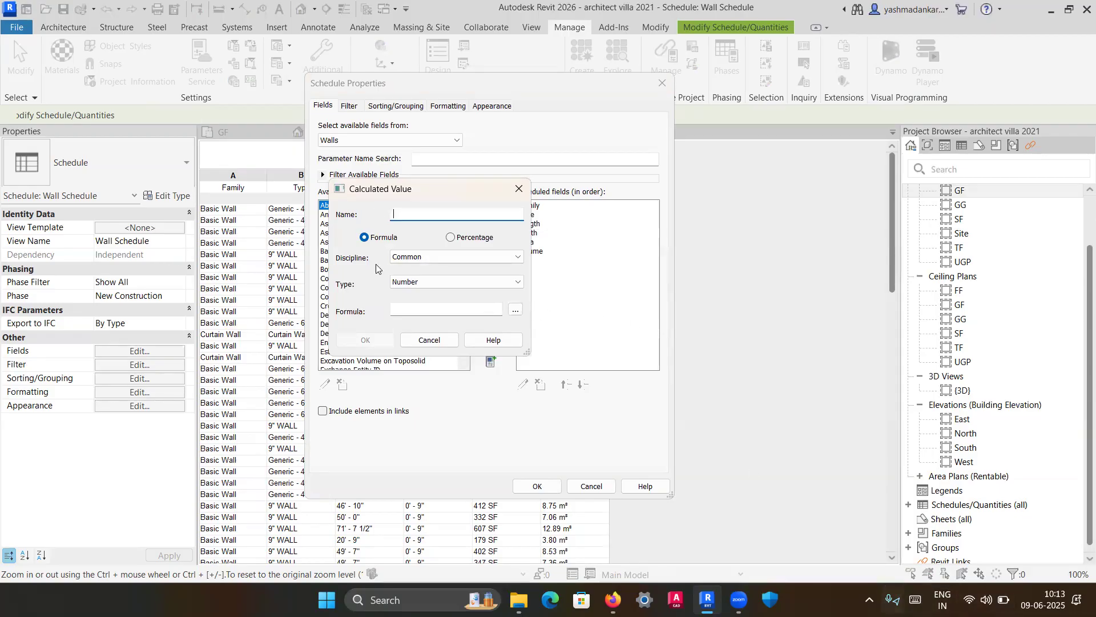
drag(433, 189, 528, 141)
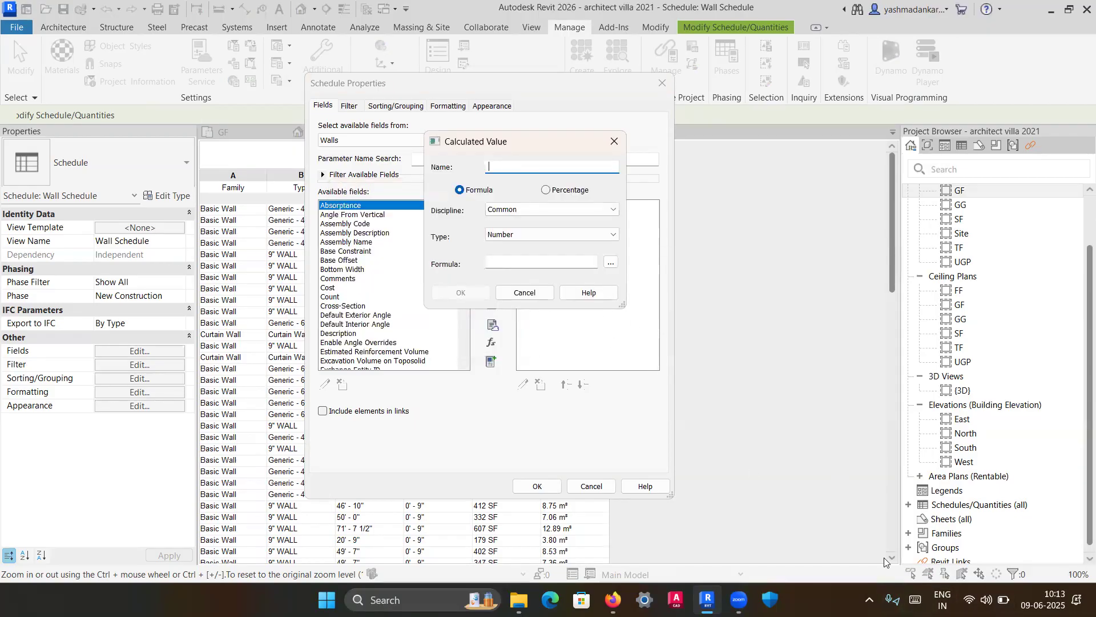
Name the calculated value "No. Of Bricks" using the on-screen keyboard.
click(915, 600)
drag(461, 234, 205, 214)
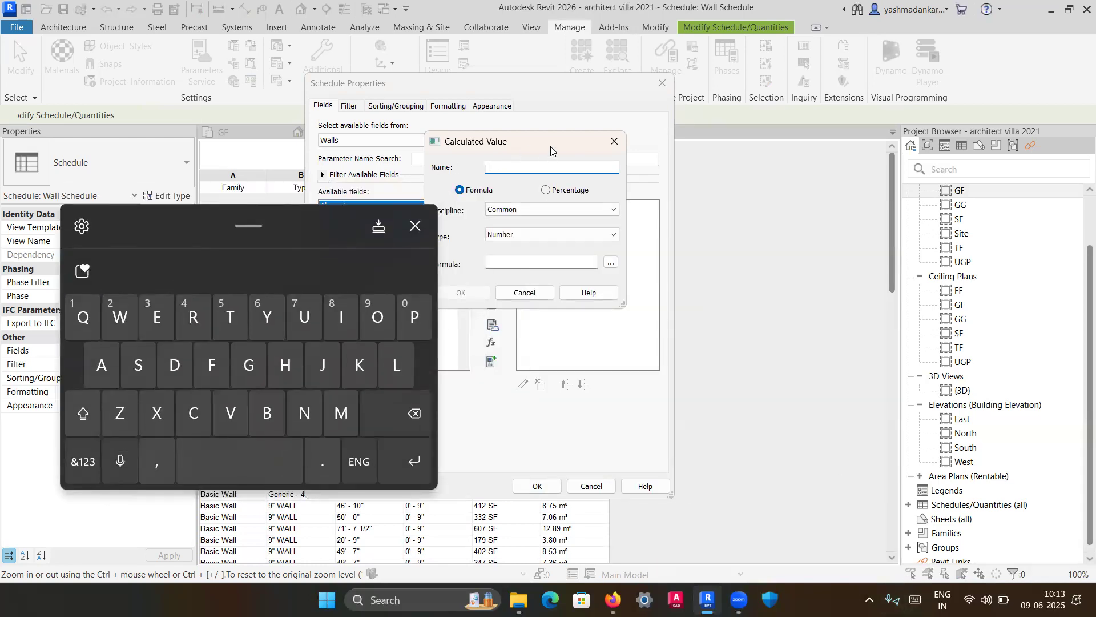
drag(551, 147, 749, 231)
drag(339, 220, 455, 221)
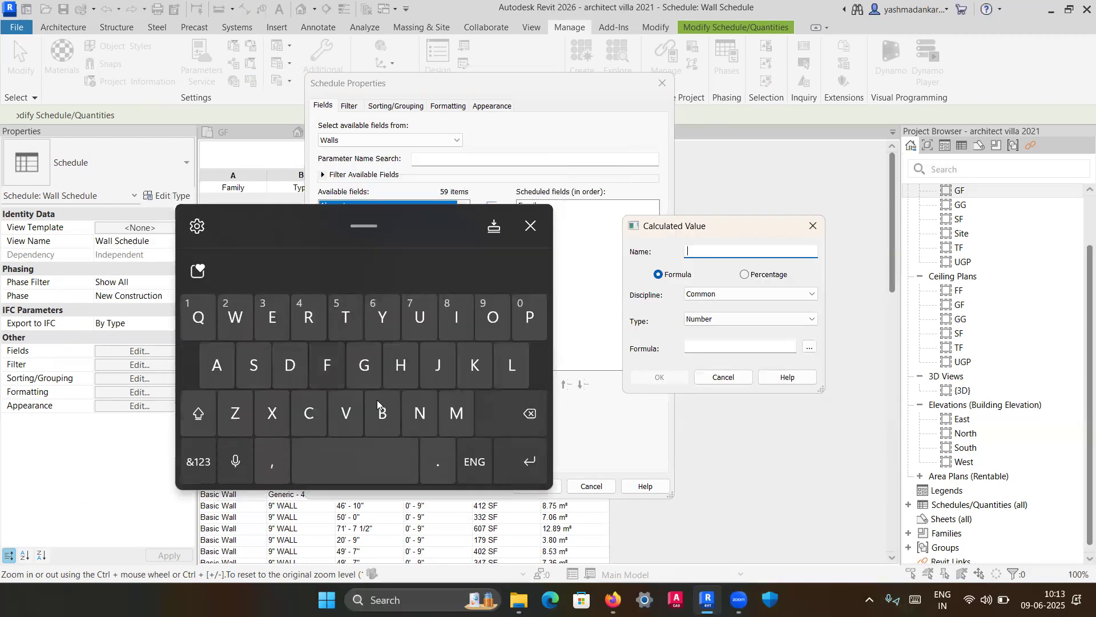
click(419, 413)
click(493, 318)
click(394, 464)
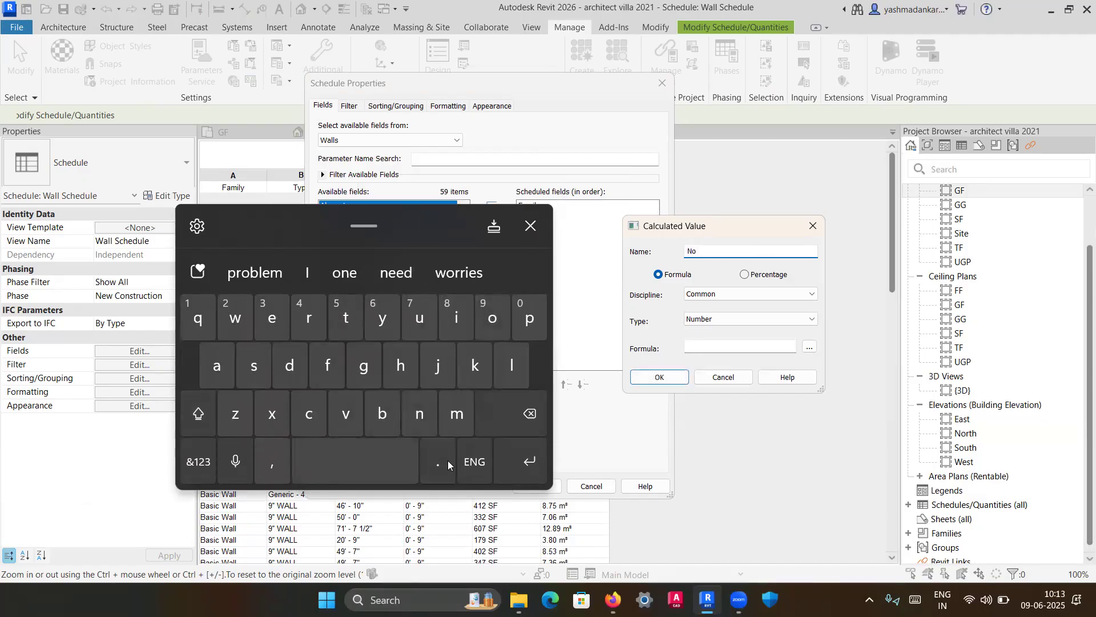
click(523, 425)
click(449, 462)
click(370, 459)
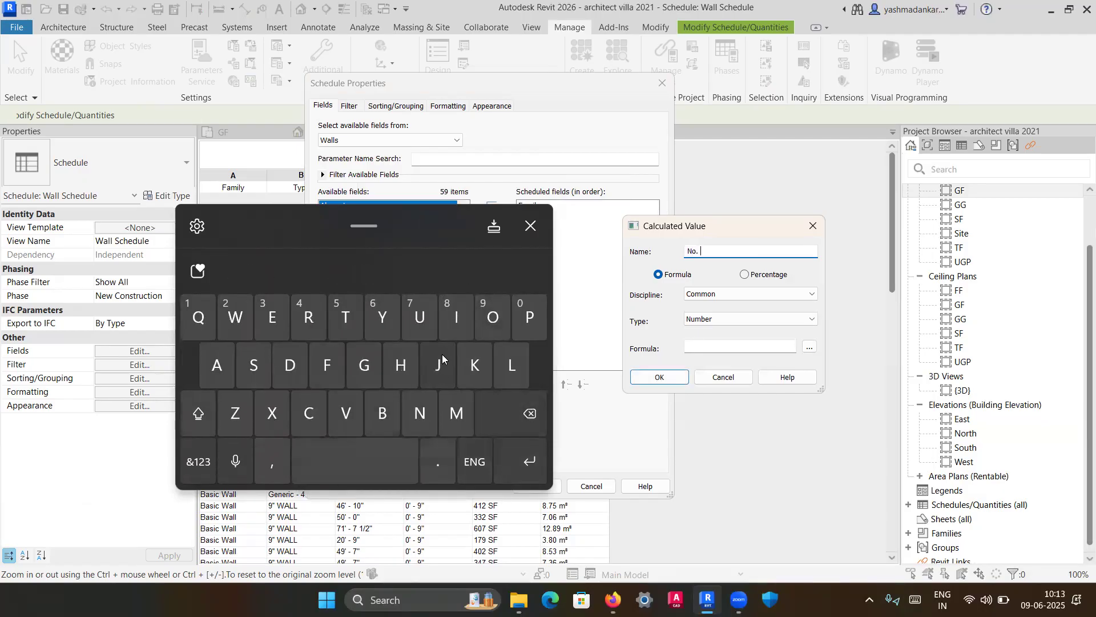
click(459, 318)
click(327, 366)
click(331, 464)
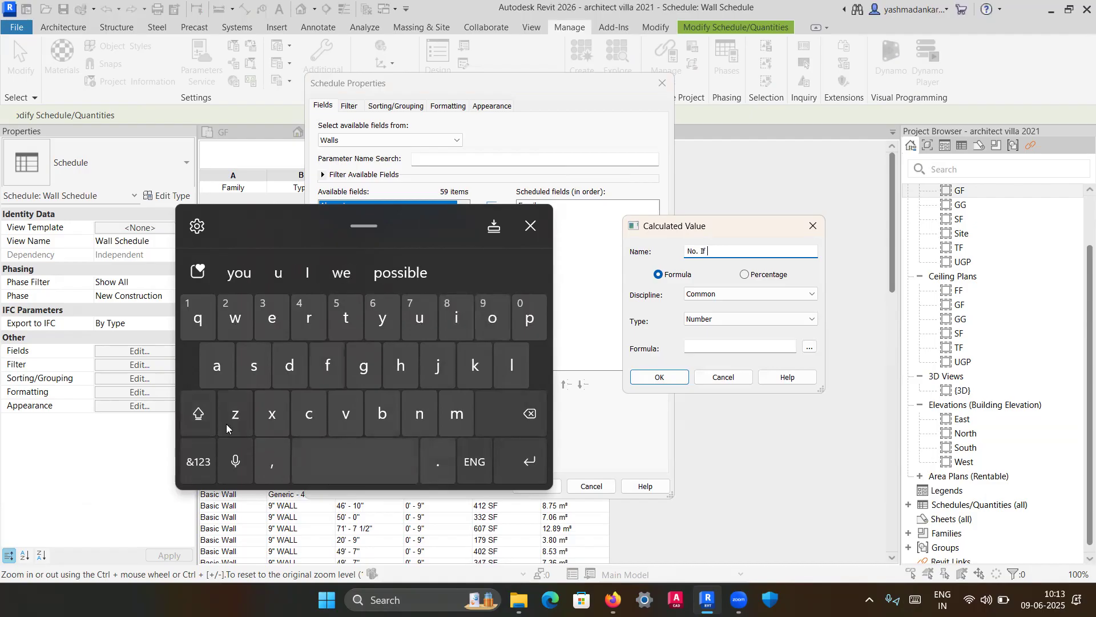
click(527, 412)
click(523, 411)
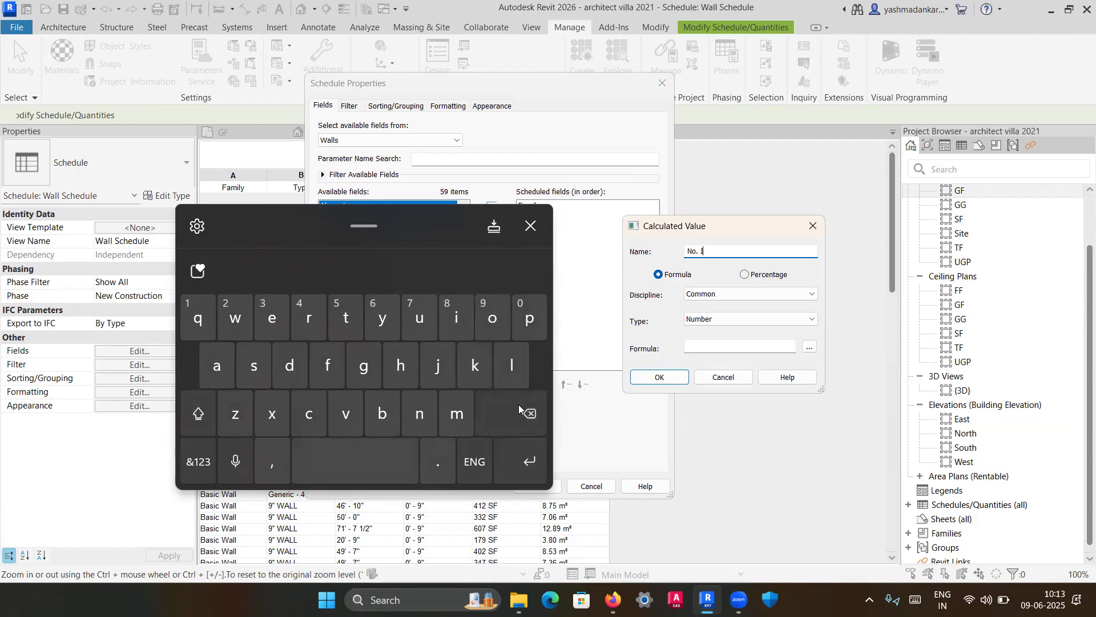
click(480, 332)
click(327, 365)
click(353, 457)
click(198, 412)
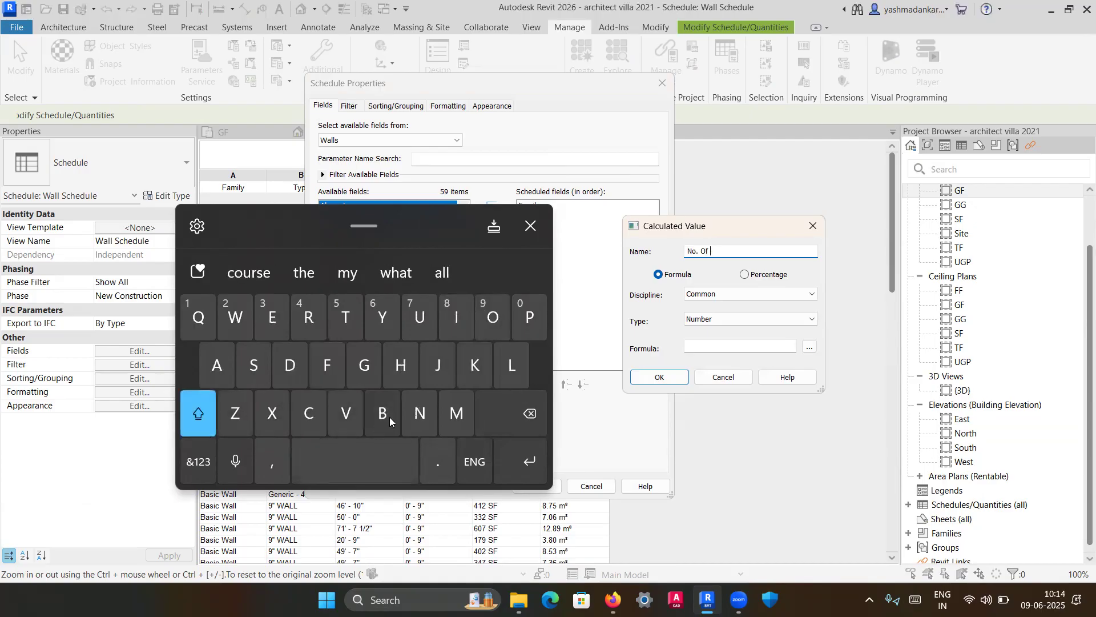
click(384, 414)
click(312, 324)
click(459, 318)
click(308, 412)
click(475, 368)
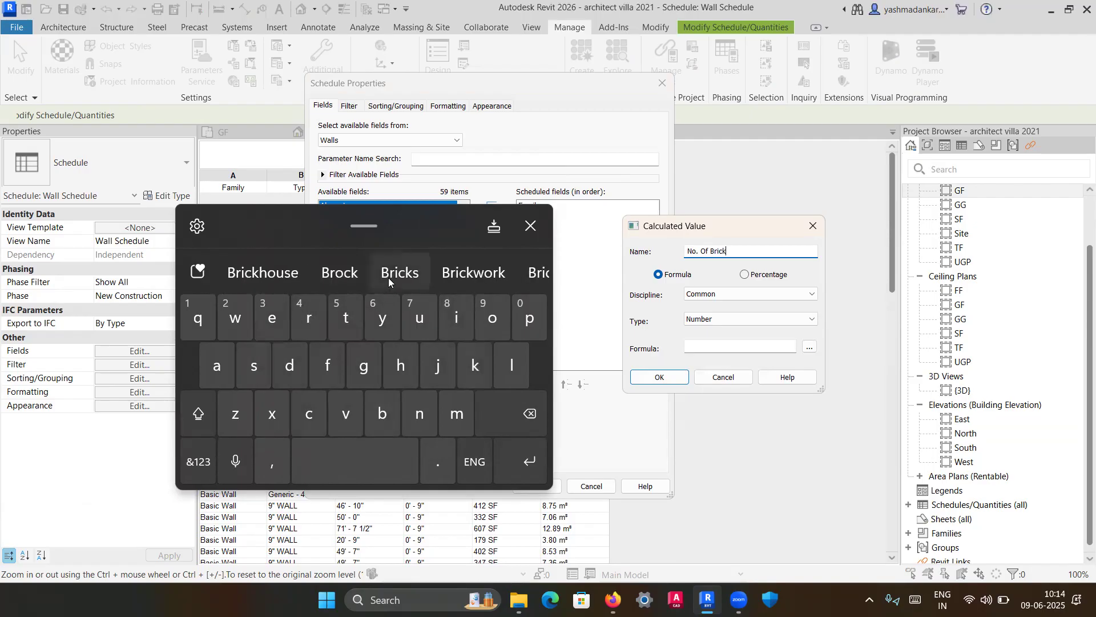
click(388, 277)
click(531, 225)
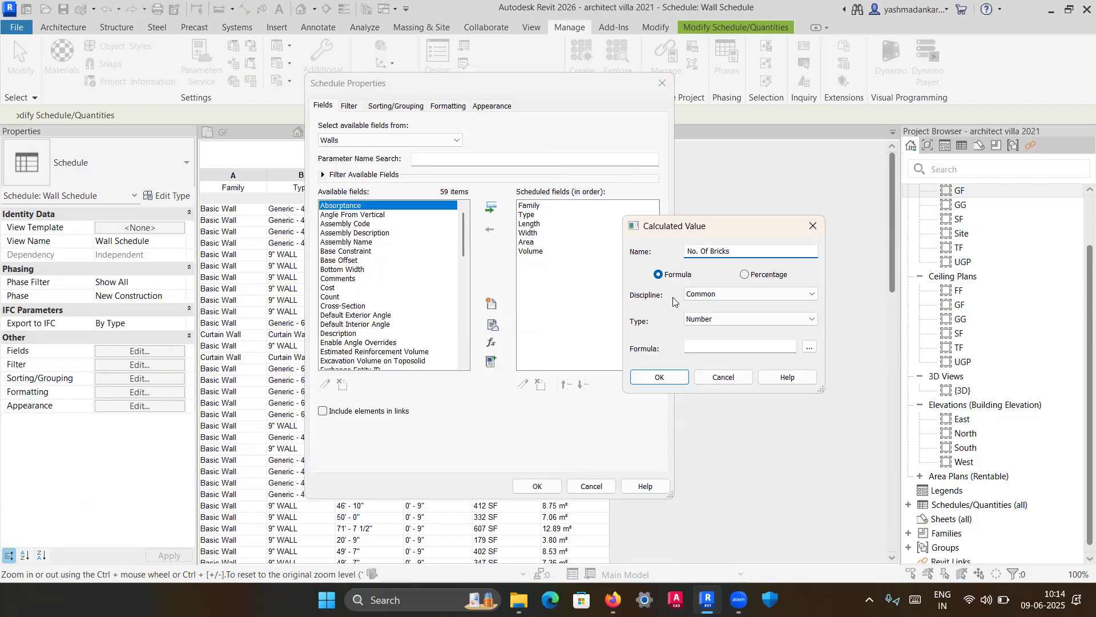
Set the calculated value's formula to Volume / 0.002 m³ and apply the new field to the wall schedule.
click(808, 348)
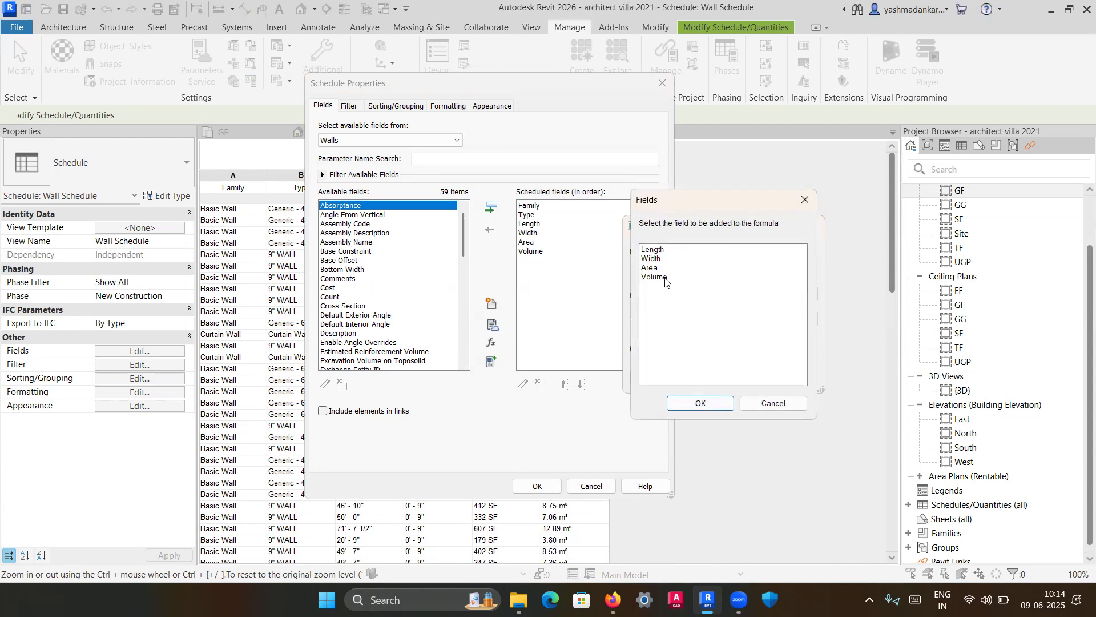
click(663, 277)
click(700, 403)
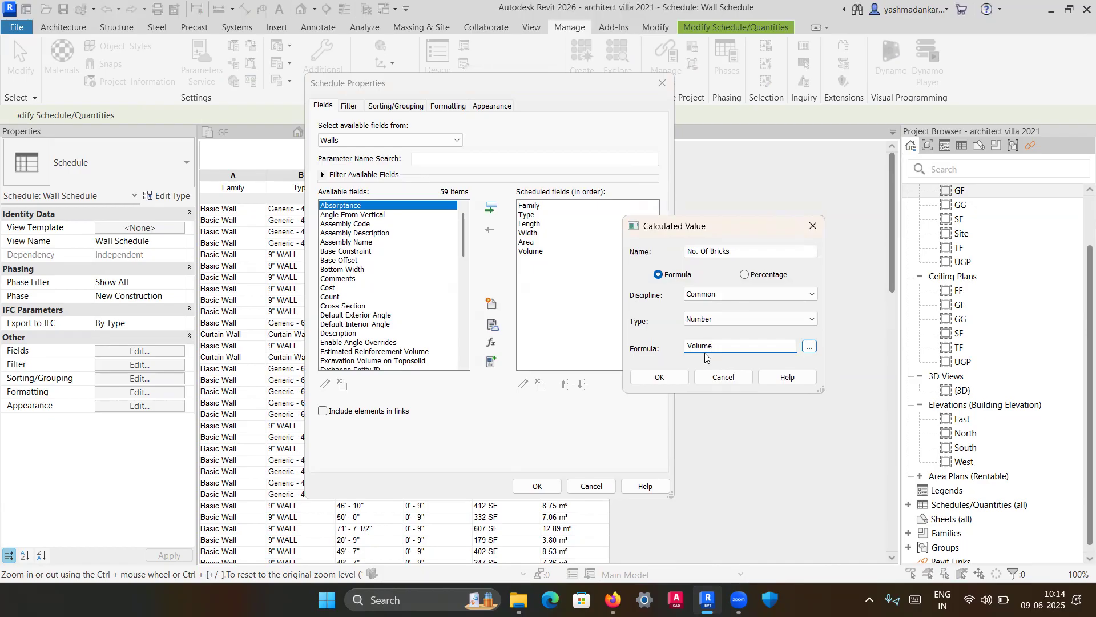
text(/0.002)
text(2m)
text(^3)
click(659, 377)
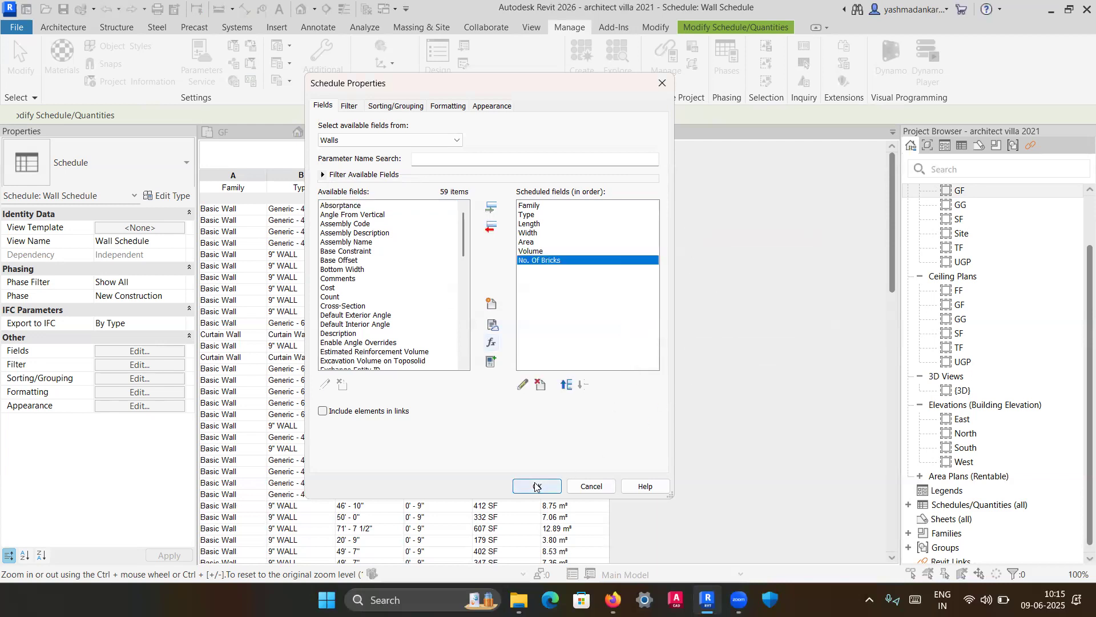
click(536, 486)
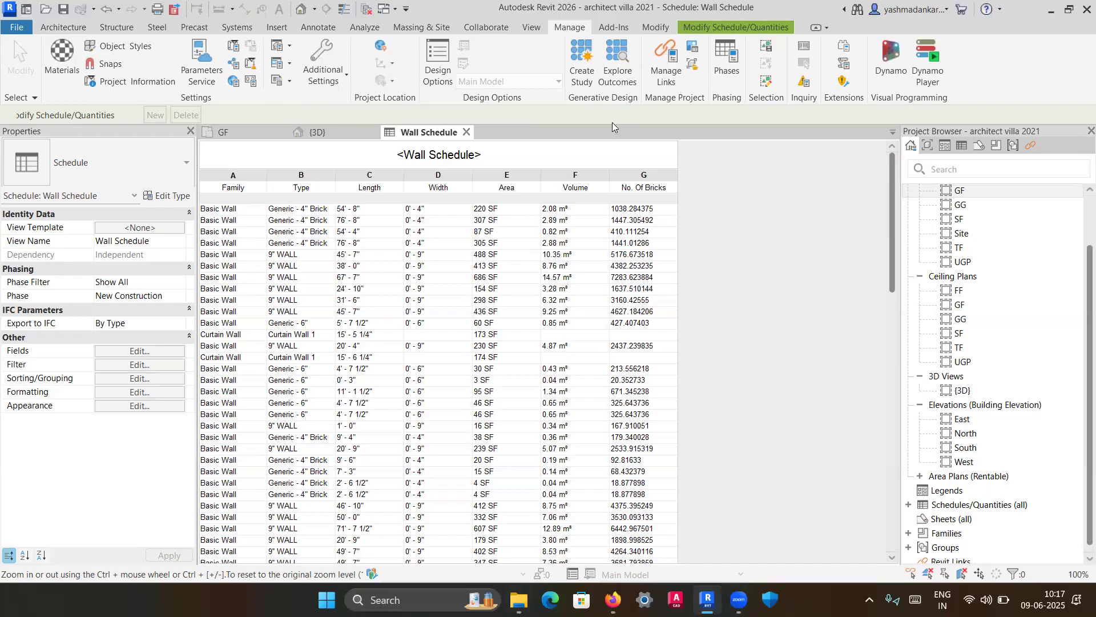
Reopen the No. Of Bricks calculated value and replace its formula with the Volume field.
click(150, 352)
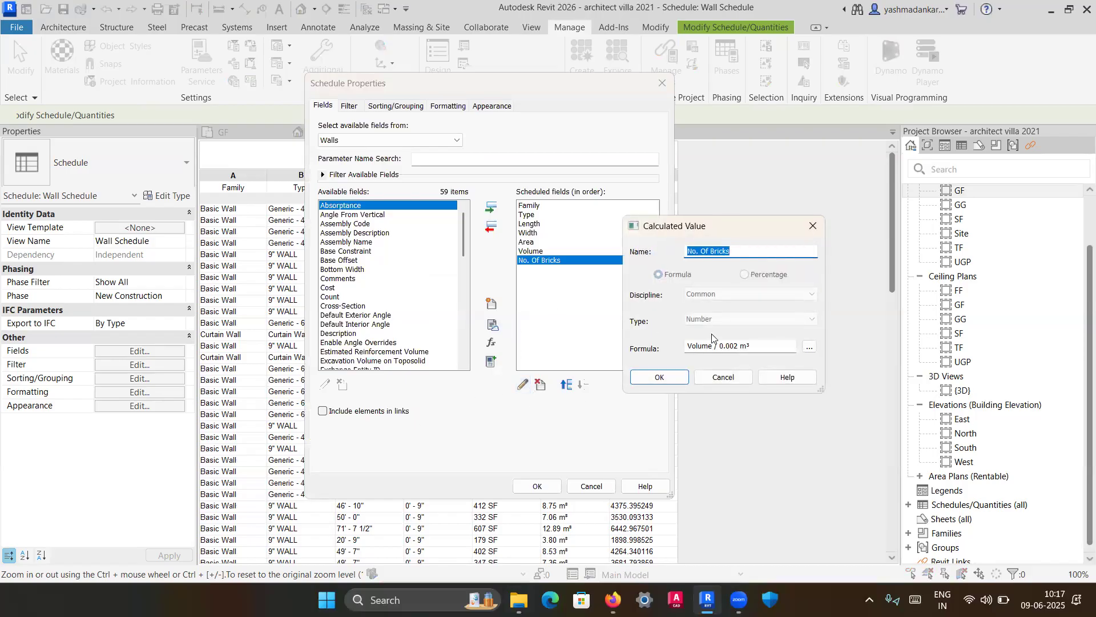
key(BackSpace)
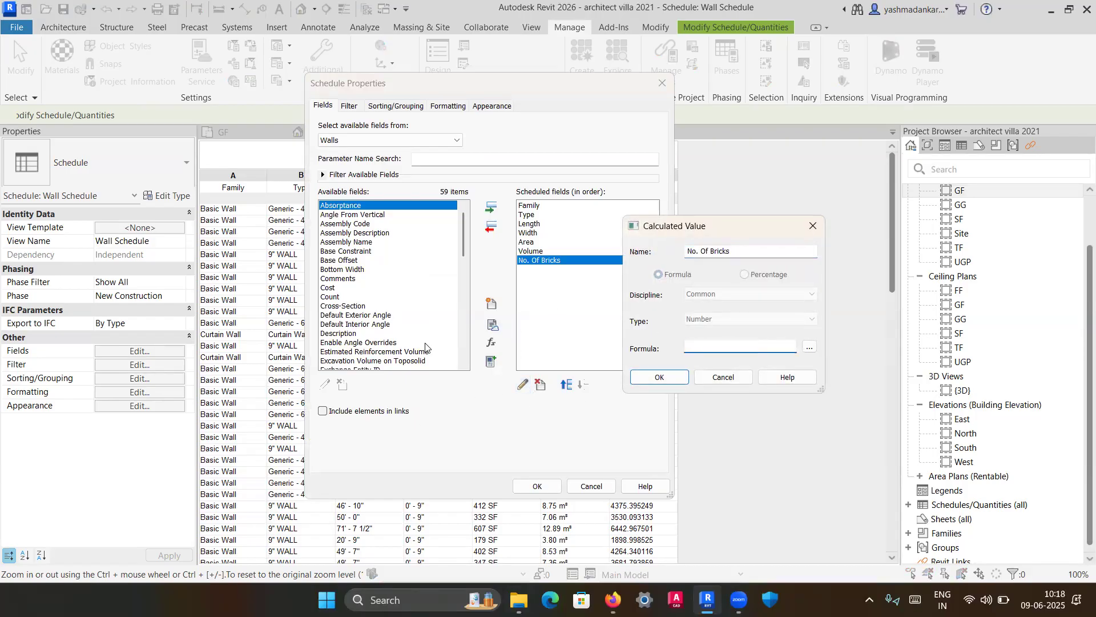
click(809, 346)
click(663, 287)
click(665, 277)
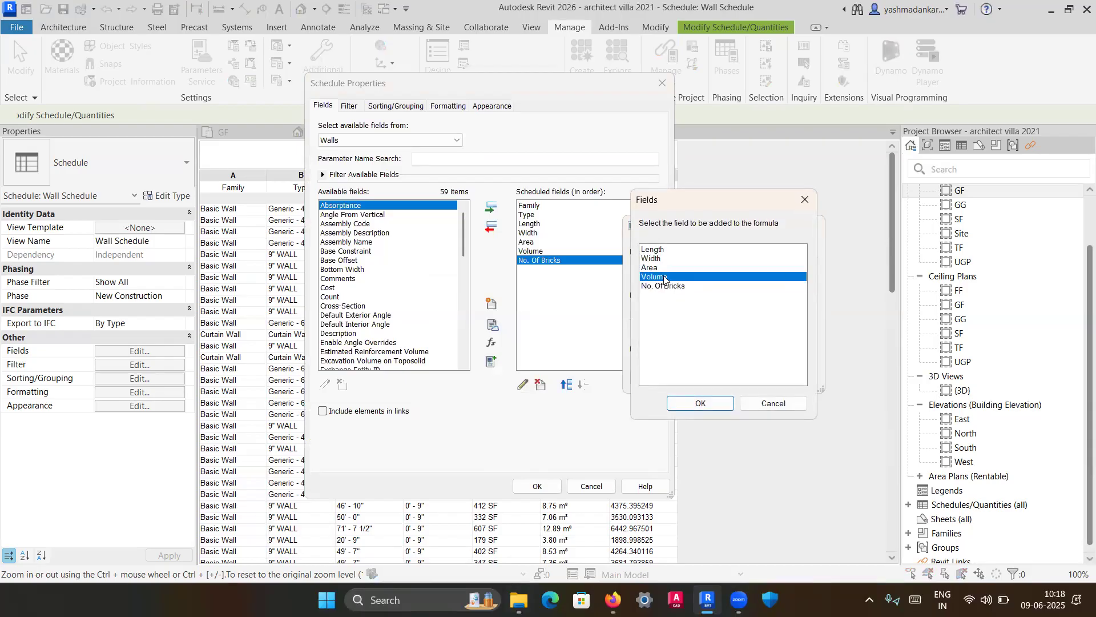
click(700, 403)
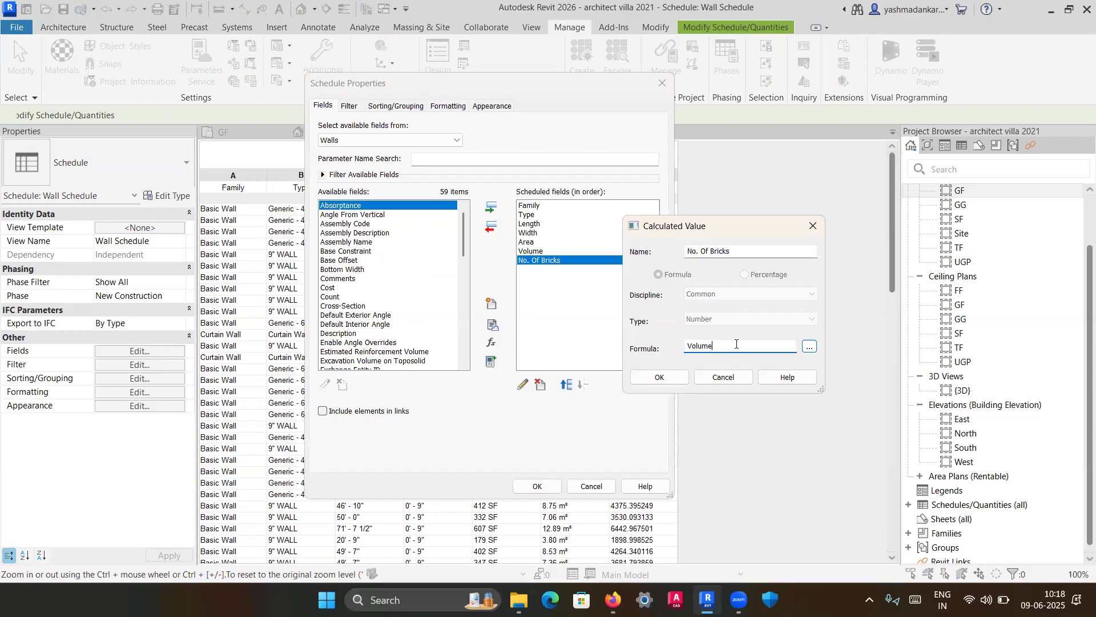
Complete the No. Of Bricks formula as Volume*0.002/1m^3 and apply it to the wall schedule.
text(8)
key(BackSpace)
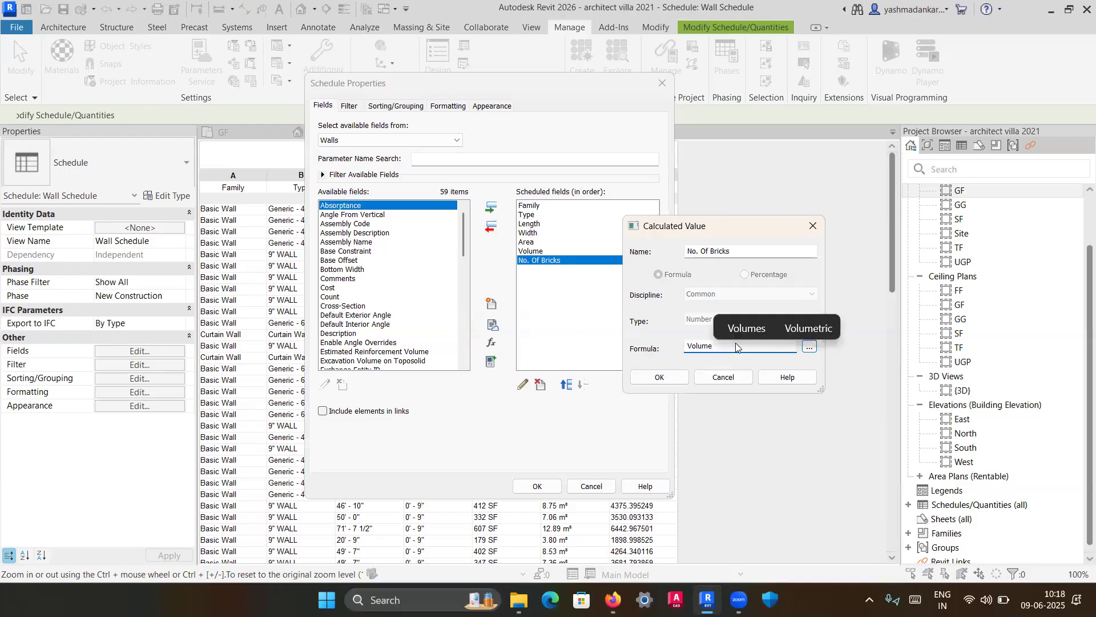
text(*)
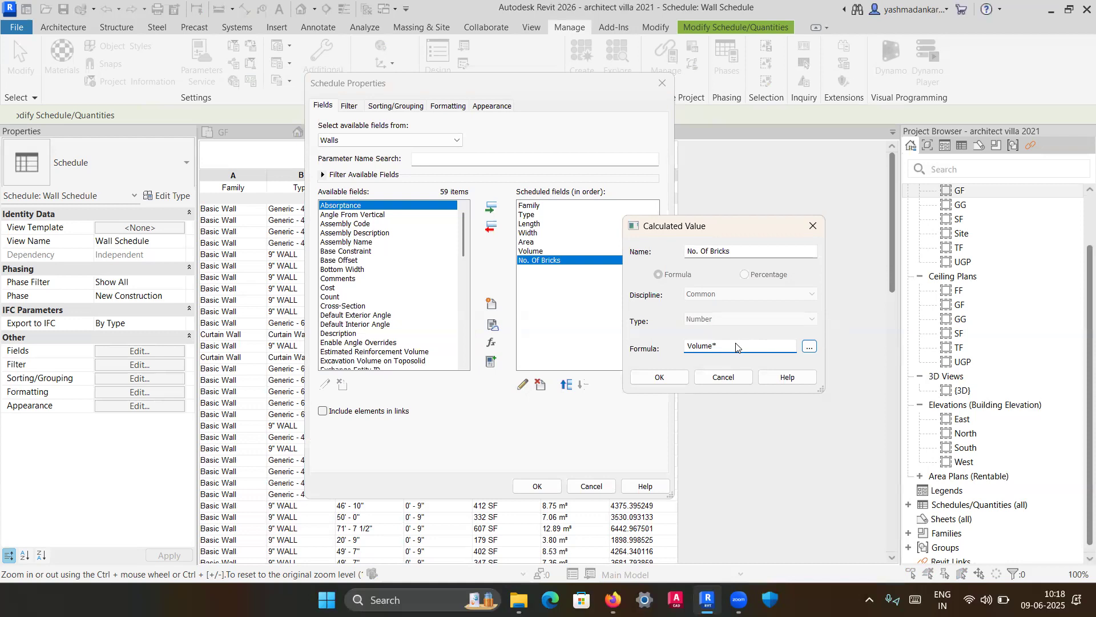
text(0.2)
text(0)
text(0)
text(2)
text(/)
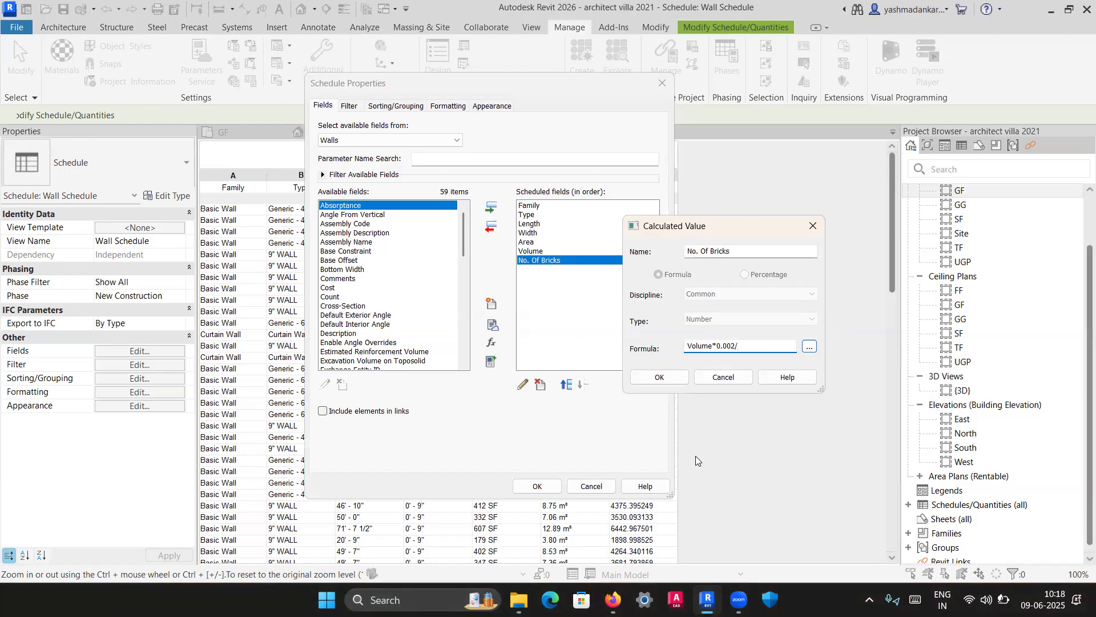
key(XF86MonBrightnessUp)
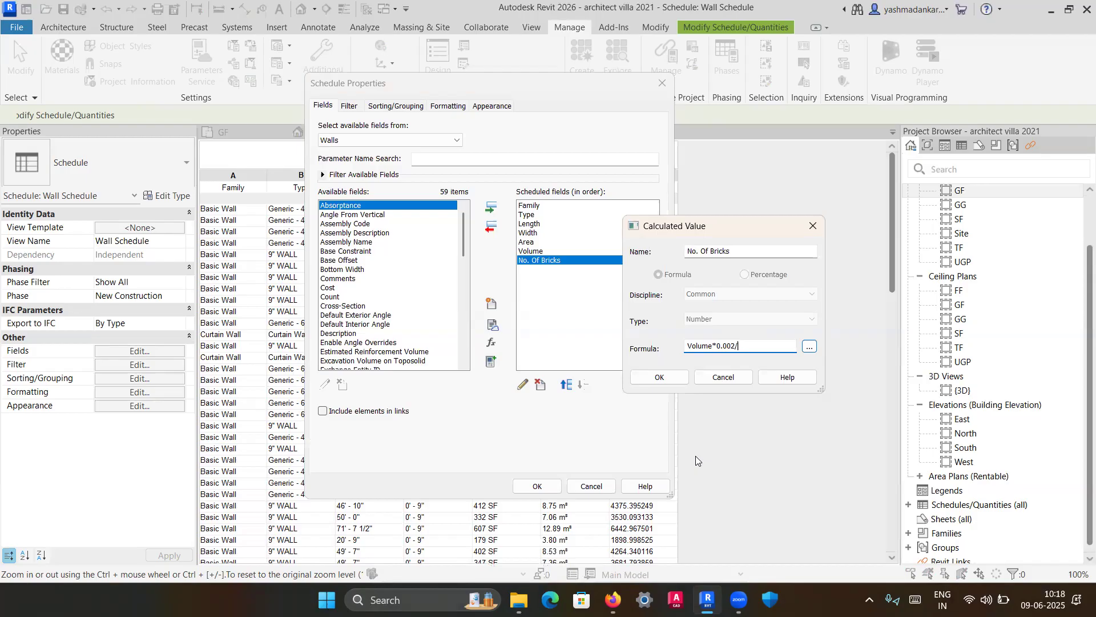
text(1m^3)
click(658, 378)
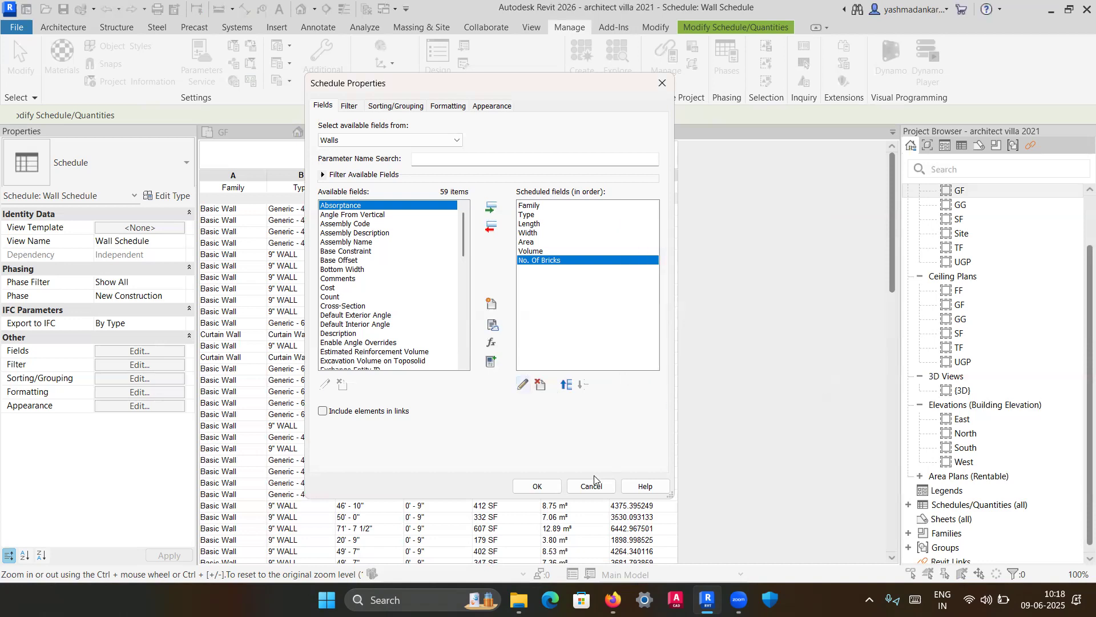
click(535, 486)
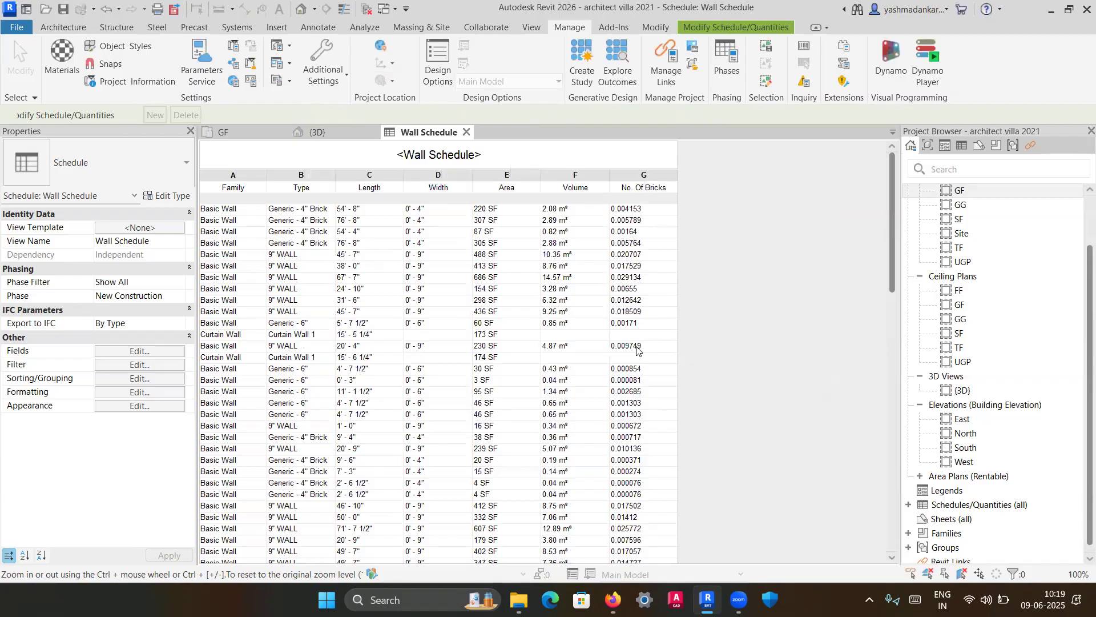
Override the default format of the No. Of Bricks column and set its units to Fixed.
scroll(637, 351, down, 8)
scroll(628, 434, down, 14)
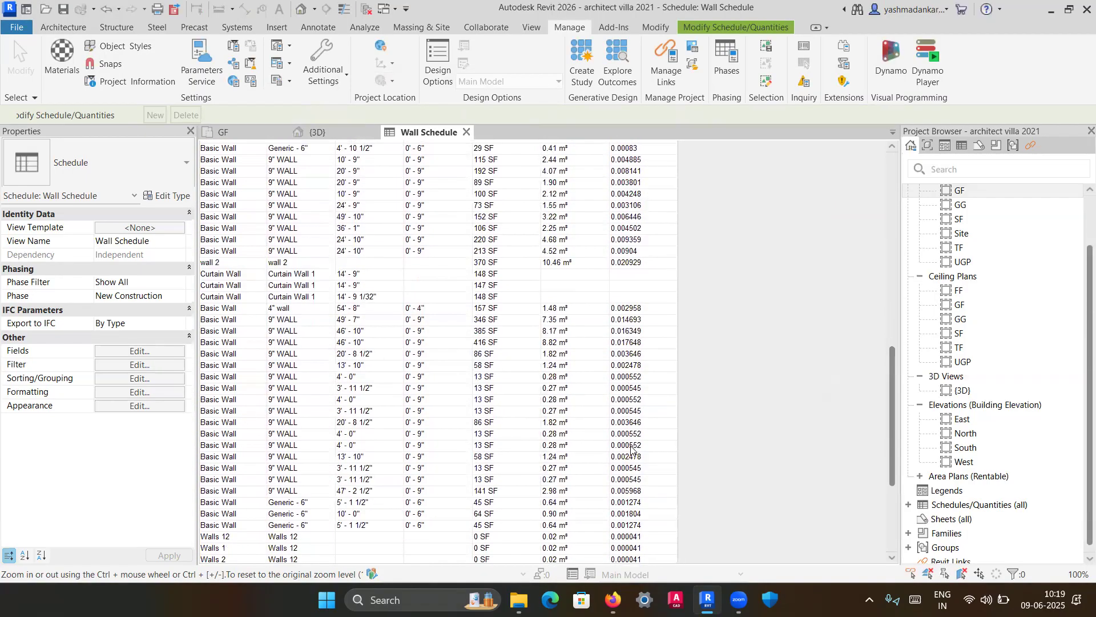
scroll(635, 449, up, 20)
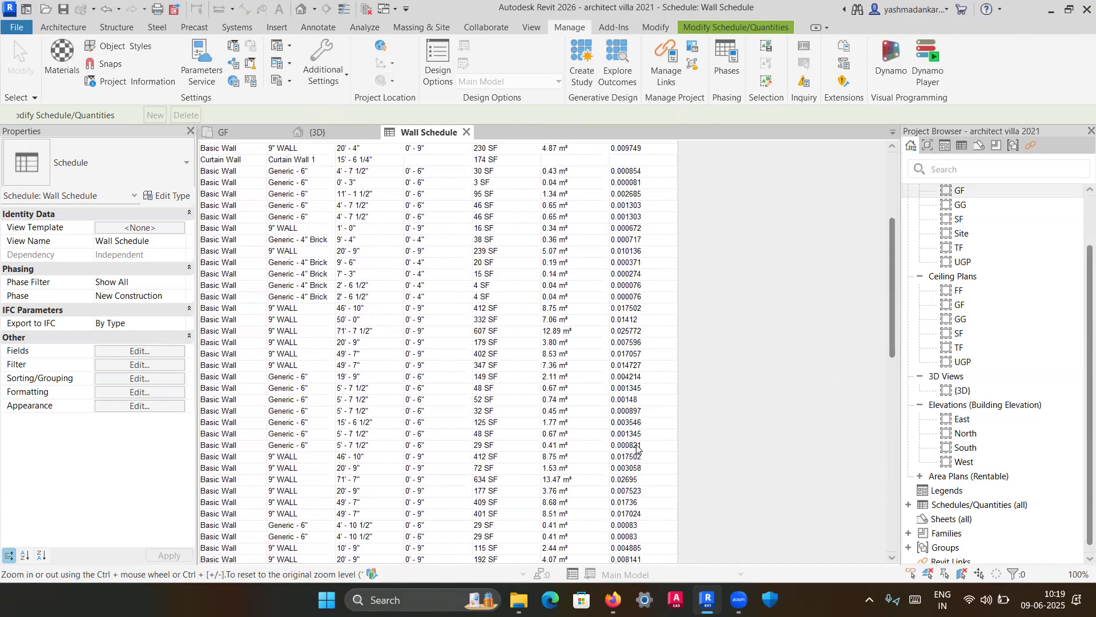
click(652, 175)
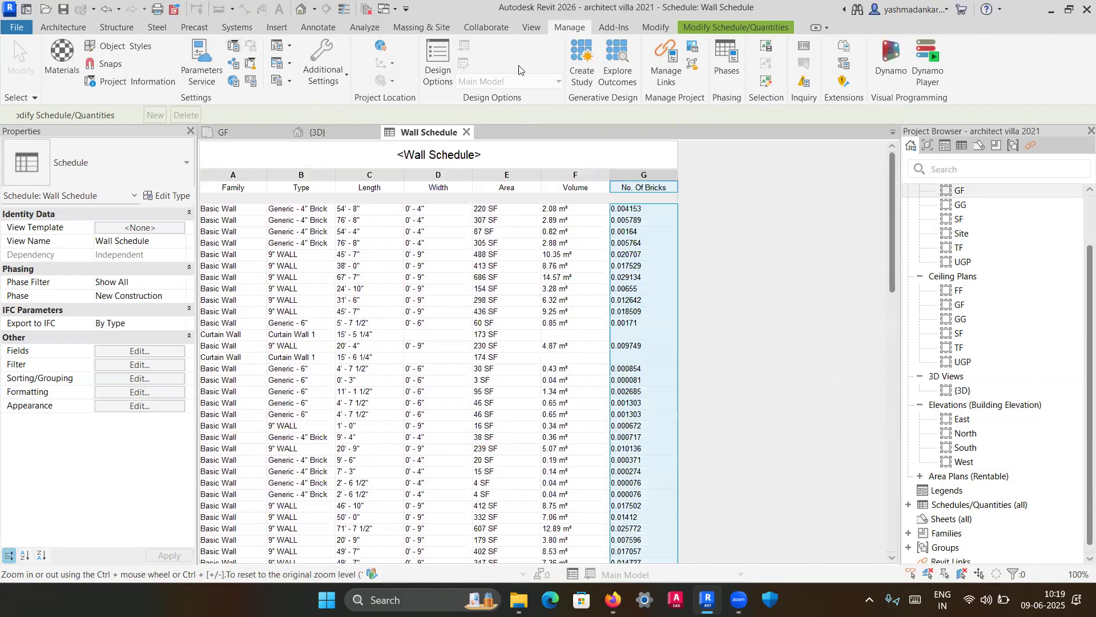
click(710, 25)
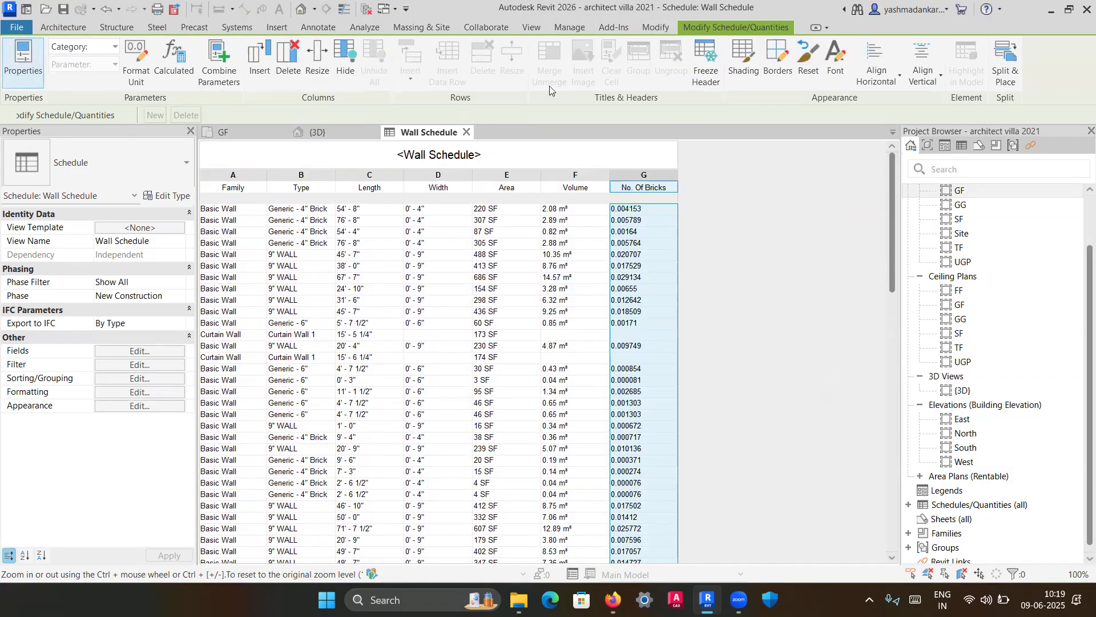
click(139, 60)
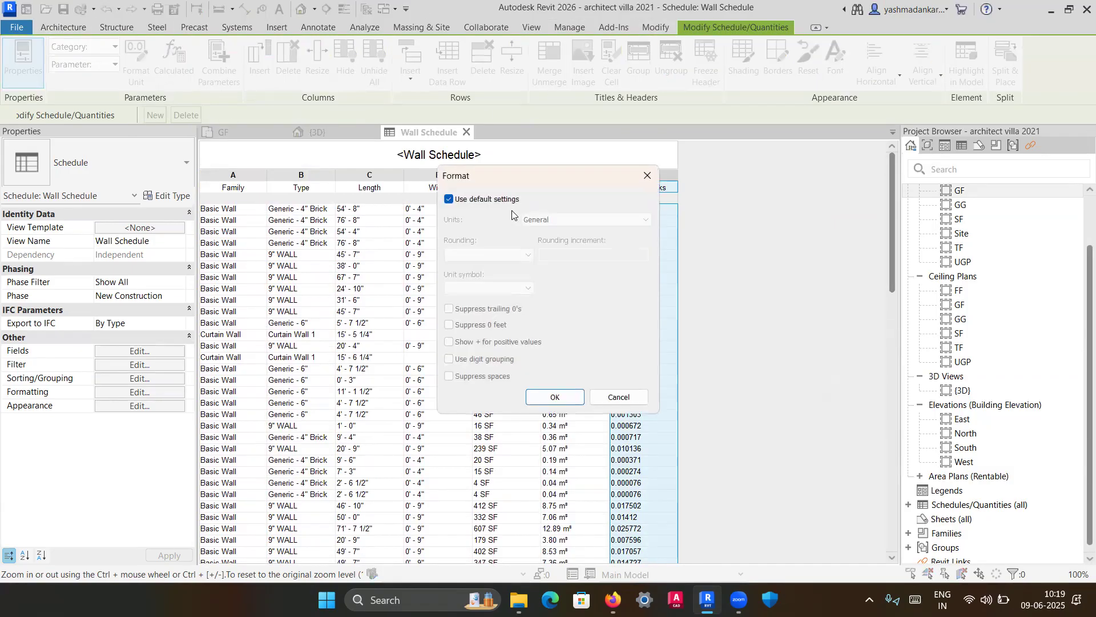
click(489, 200)
click(585, 219)
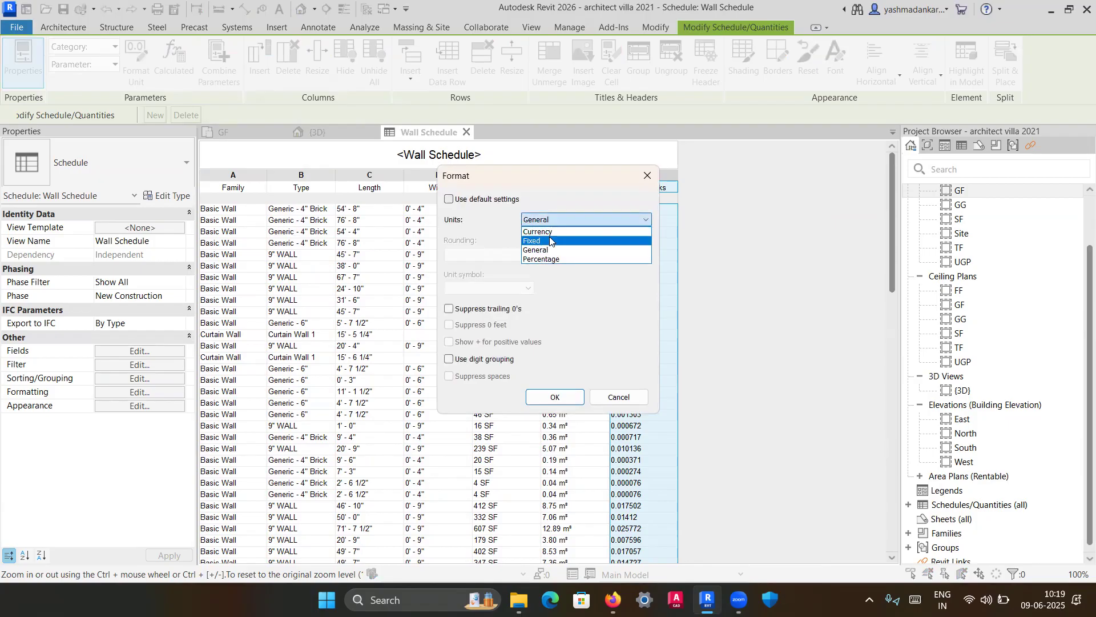
click(552, 246)
click(552, 397)
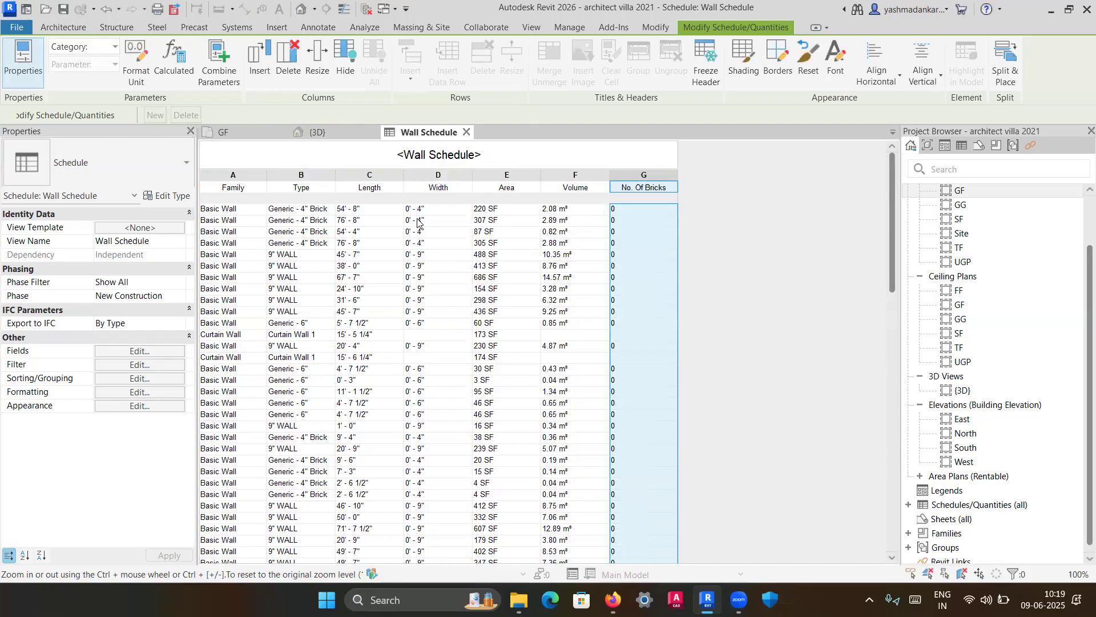
click(584, 211)
click(657, 210)
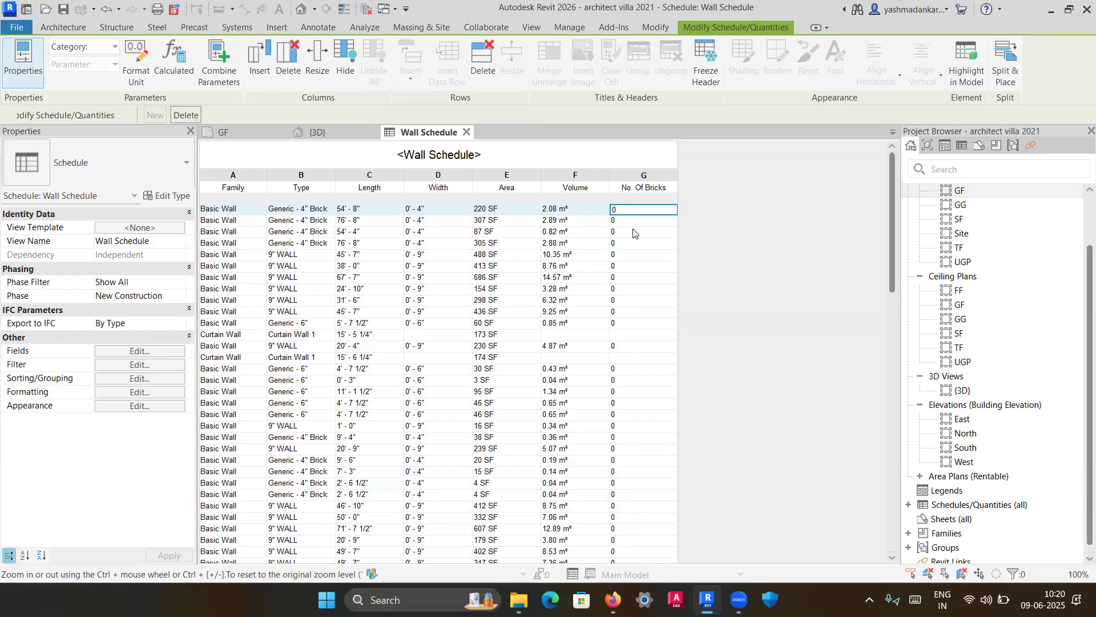
click(160, 352)
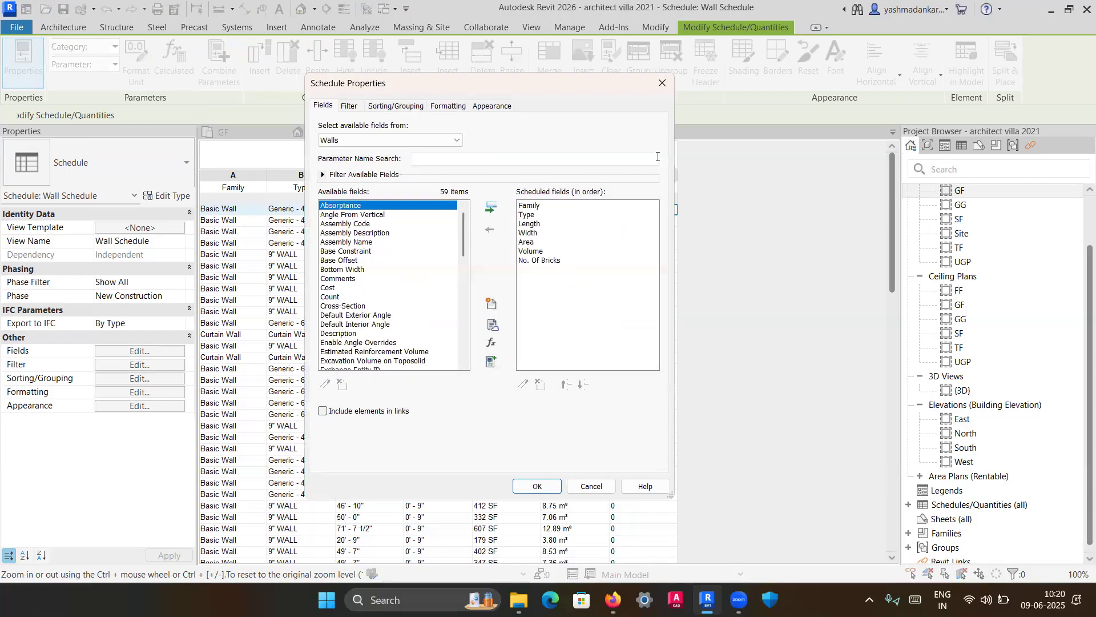
click(668, 87)
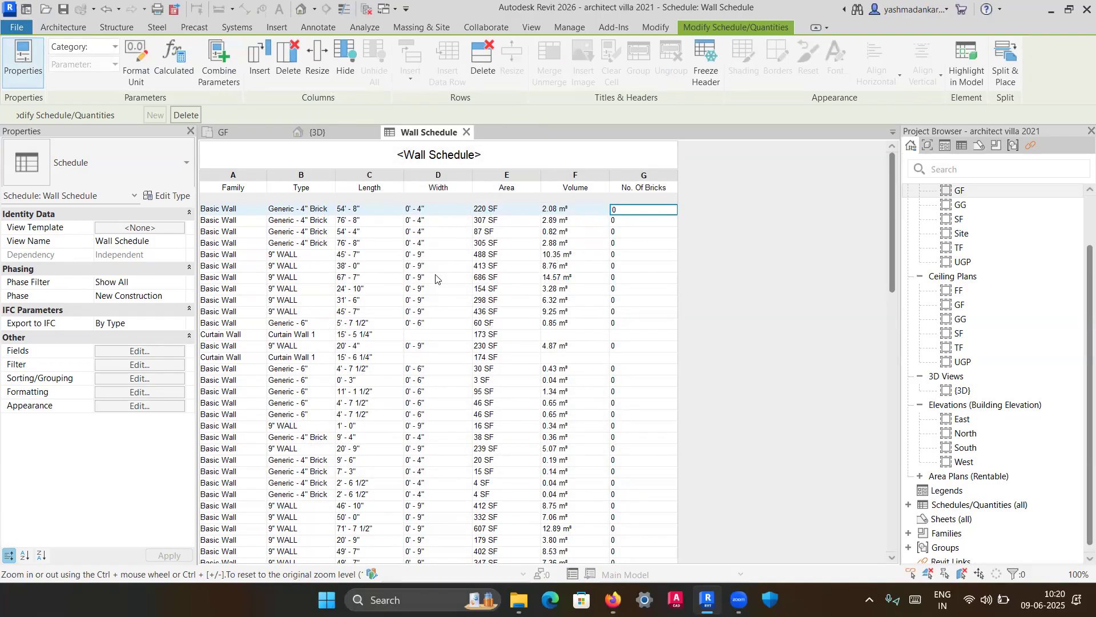
scroll(410, 309, down, 3)
scroll(404, 326, up, 3)
scroll(480, 291, down, 1)
scroll(474, 286, up, 1)
click(562, 232)
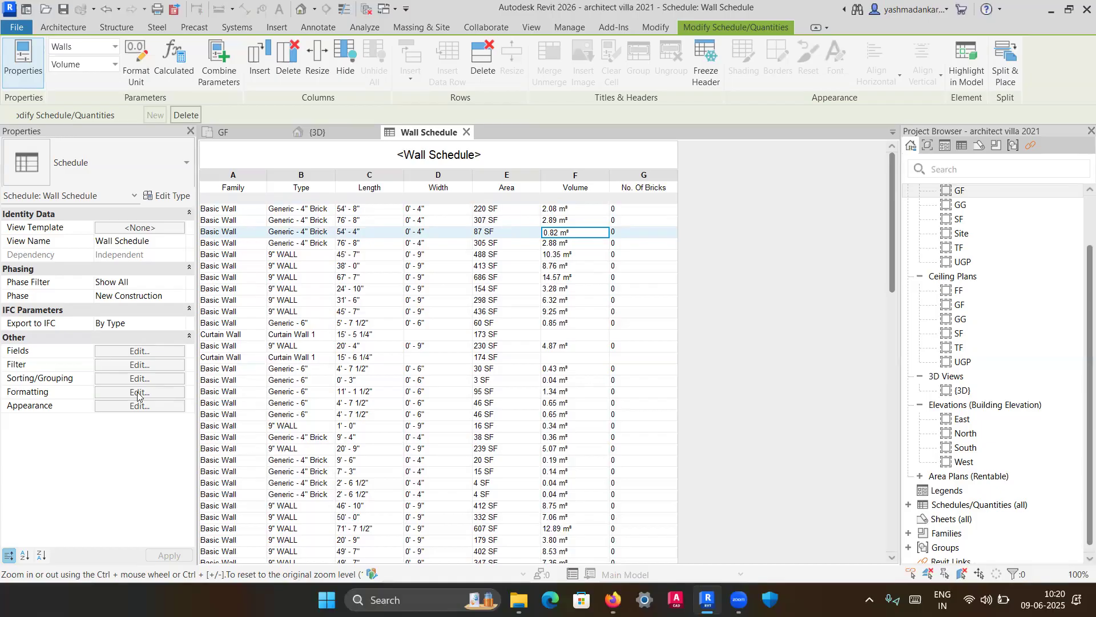
Change the No. Of Bricks calculated value's formula to Volume / 0.002 / 1 m³ and apply it to the wall schedule.
click(148, 350)
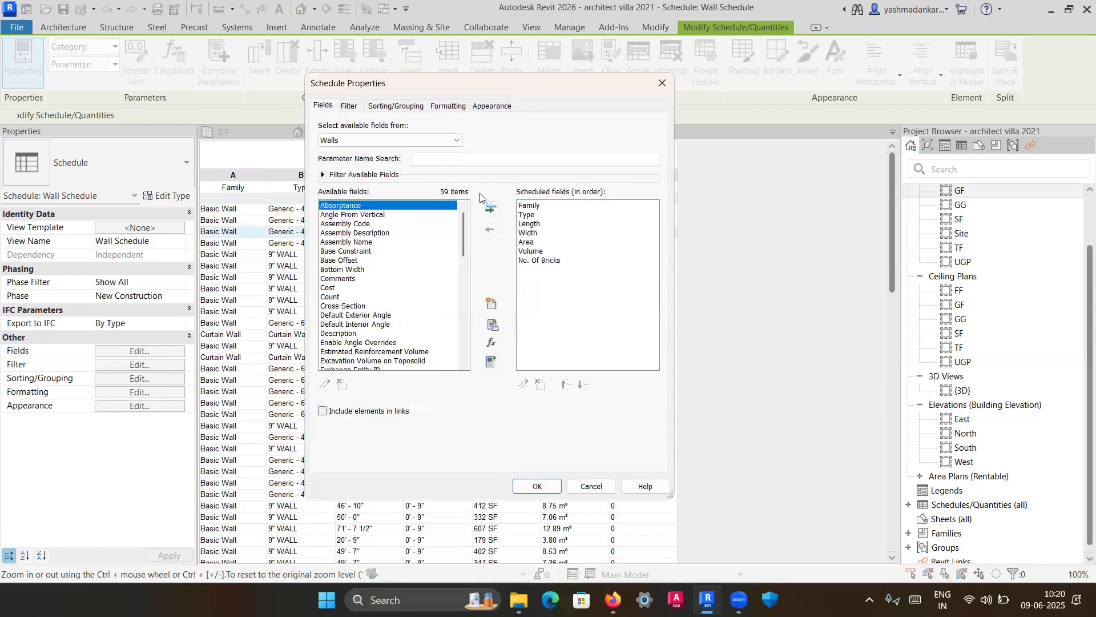
click(540, 263)
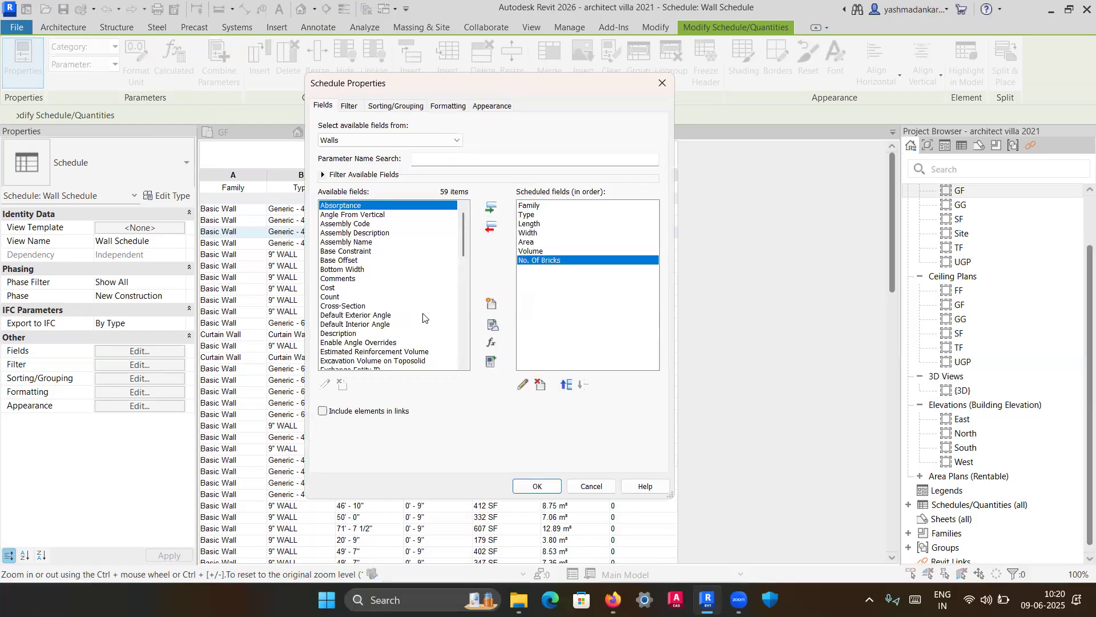
click(521, 386)
drag(744, 225, 682, 194)
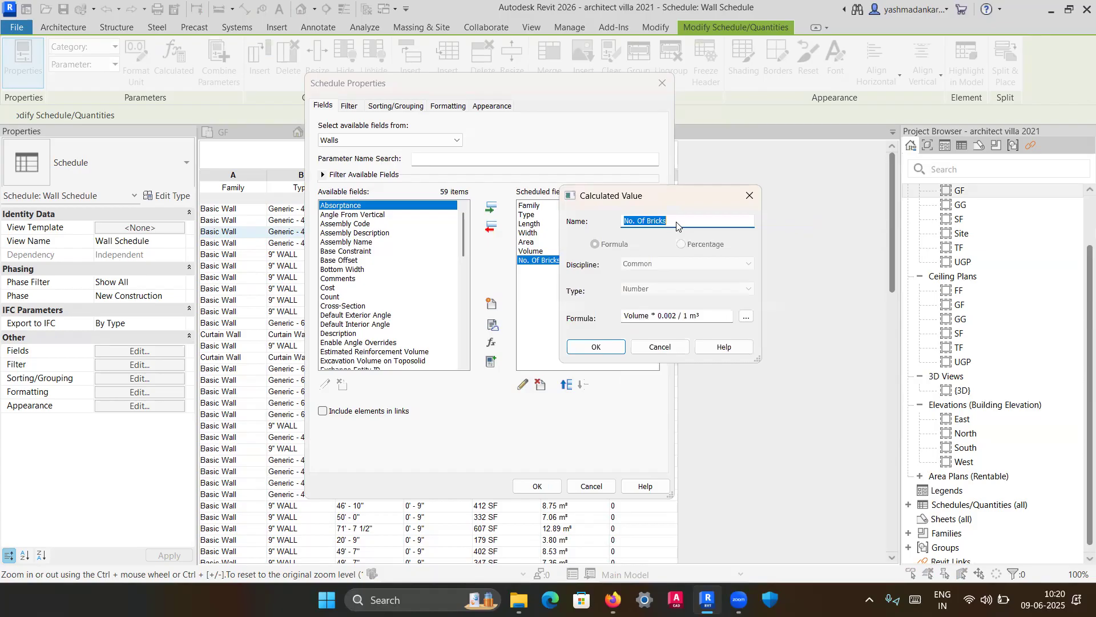
click(654, 316)
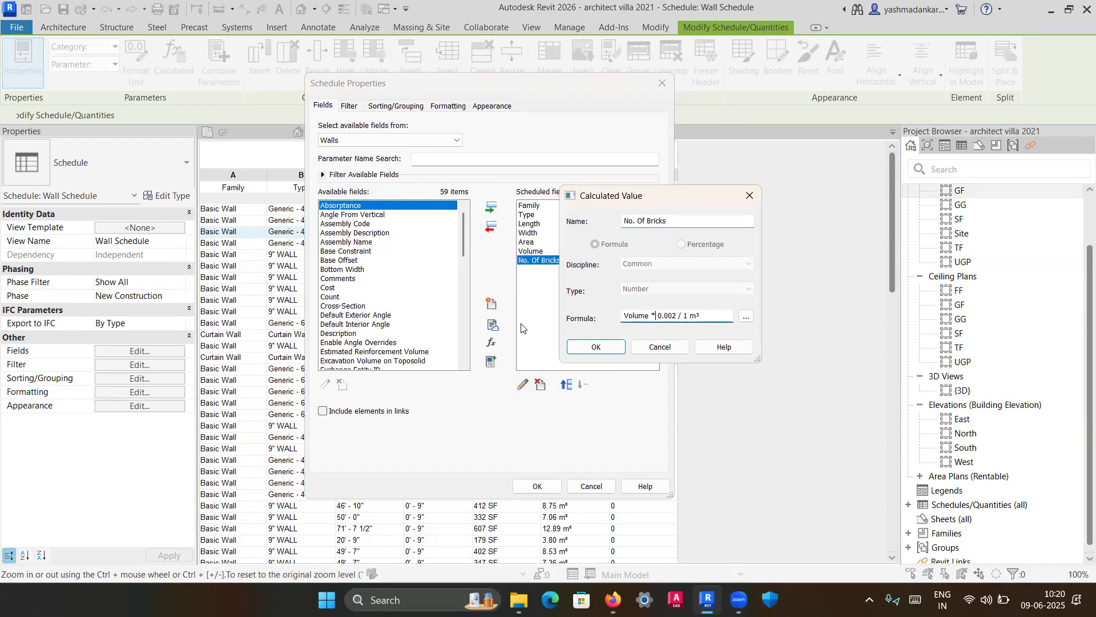
key(BackSpace)
key(BackSpace)
text(/)
click(594, 347)
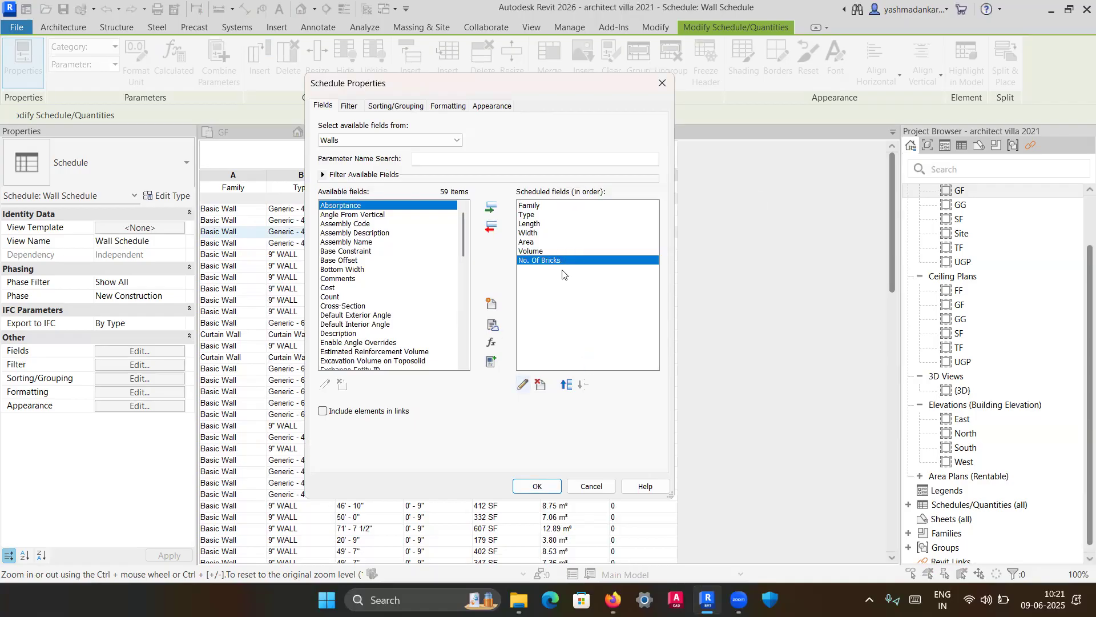
click(537, 487)
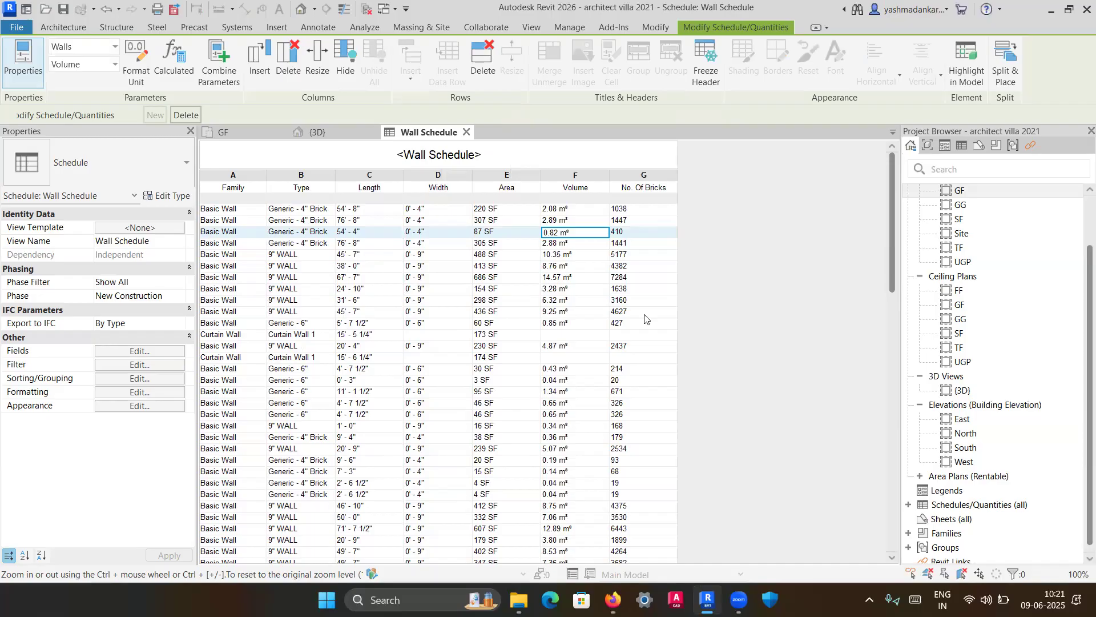
Turn on grand totals in the wall schedule's sorting and grouping settings, showing totals only.
scroll(637, 247, down, 20)
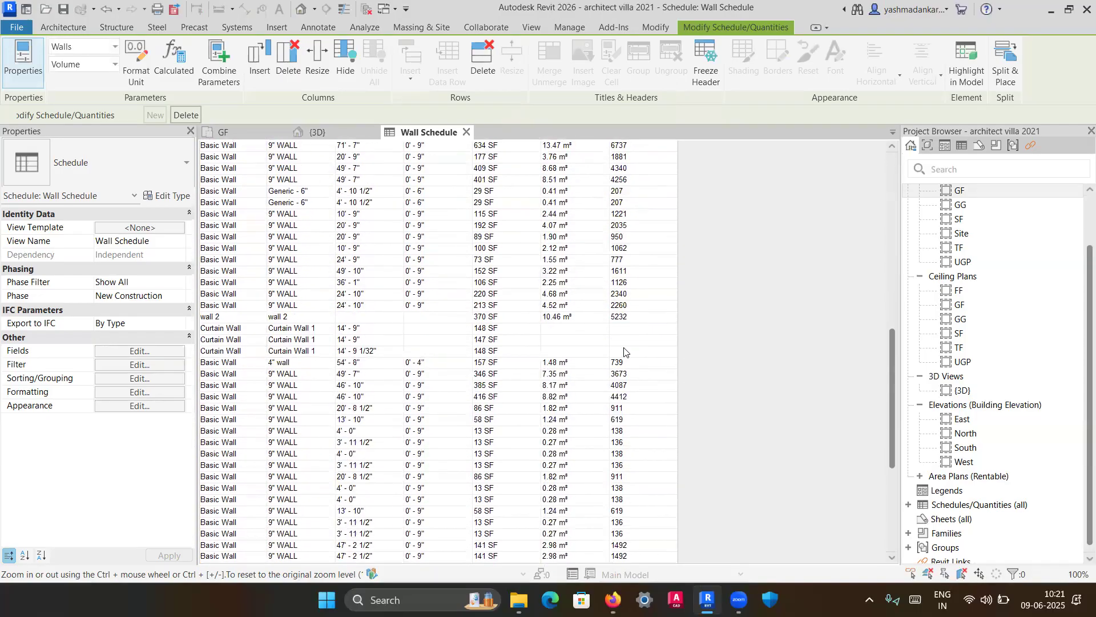
scroll(611, 371, up, 15)
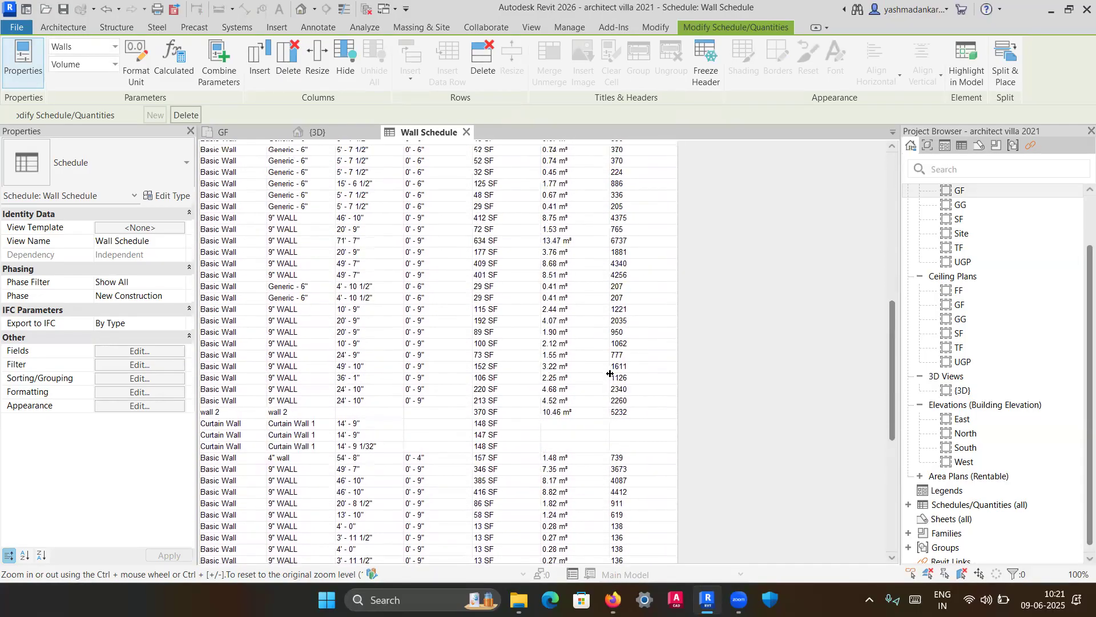
scroll(610, 372, up, 3)
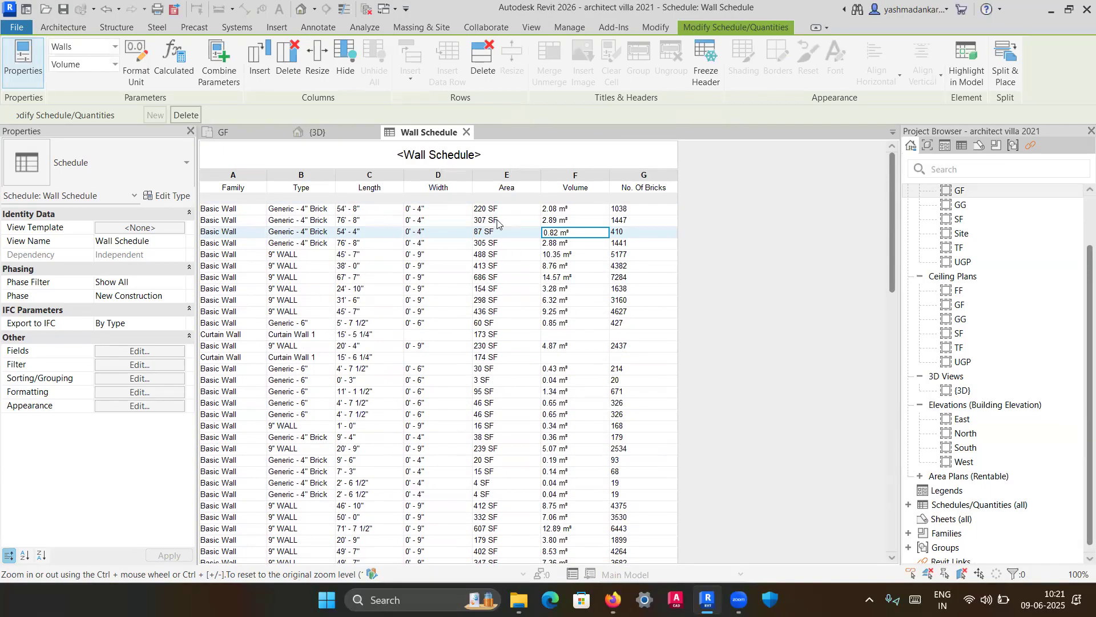
click(663, 212)
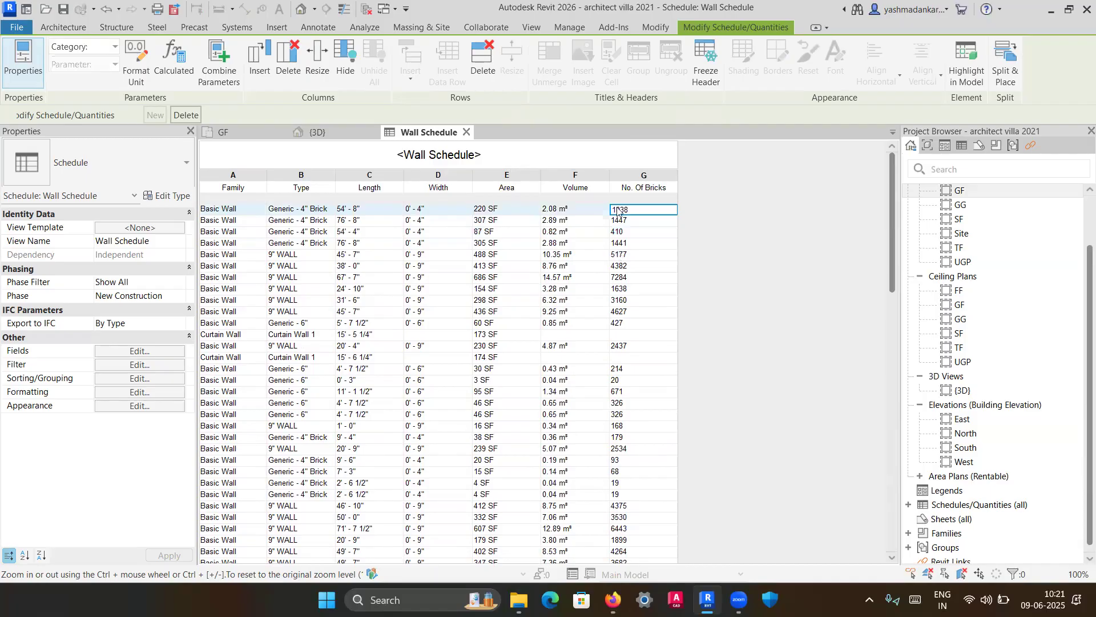
click(144, 350)
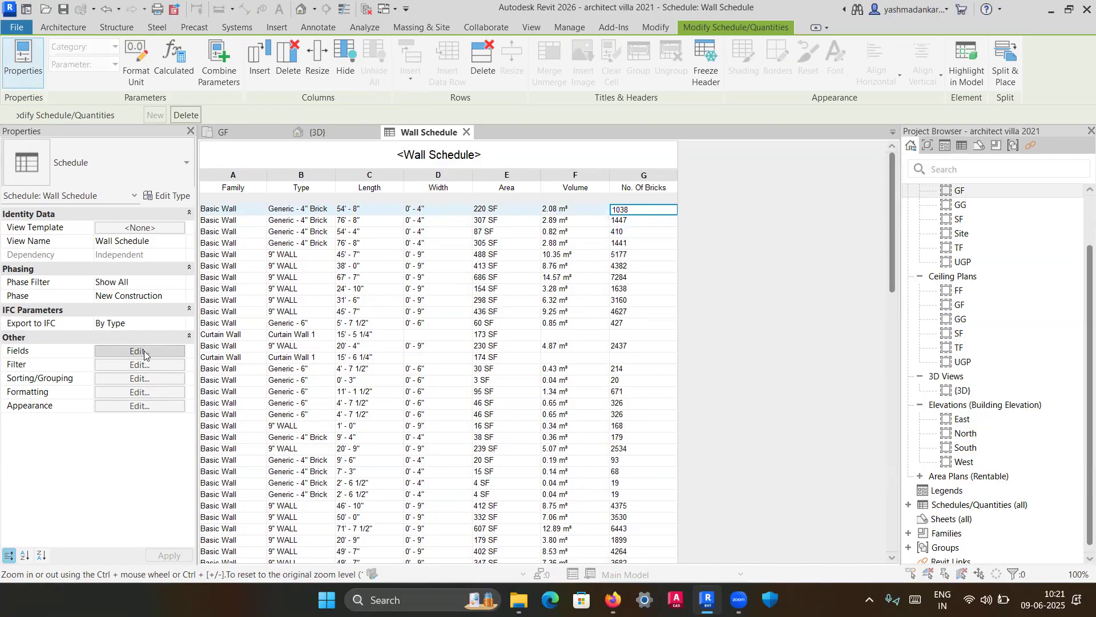
click(563, 261)
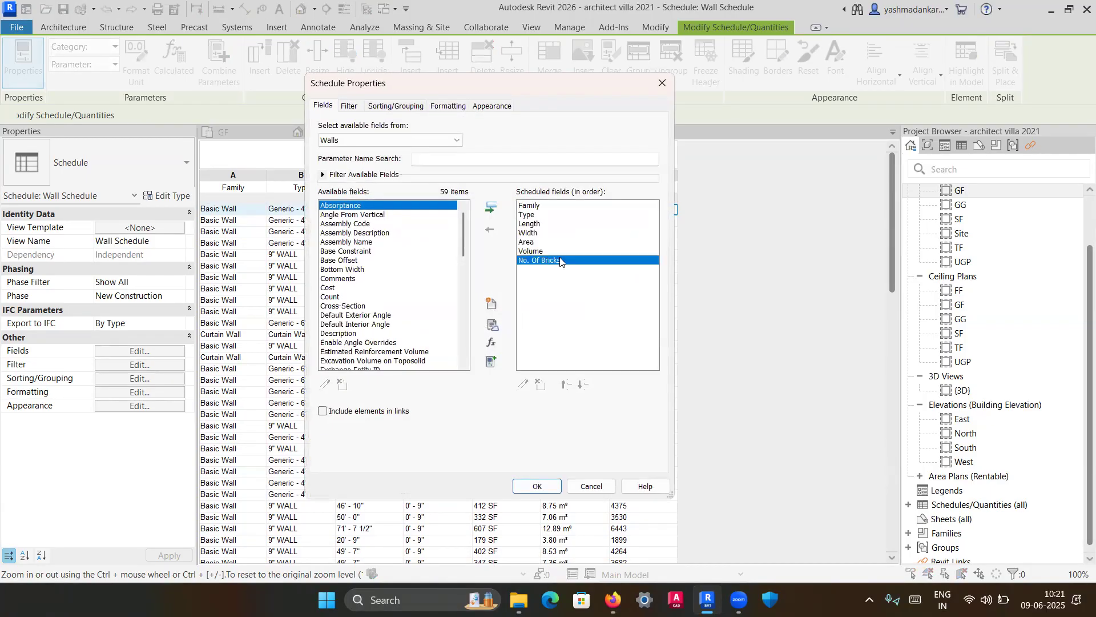
click(396, 106)
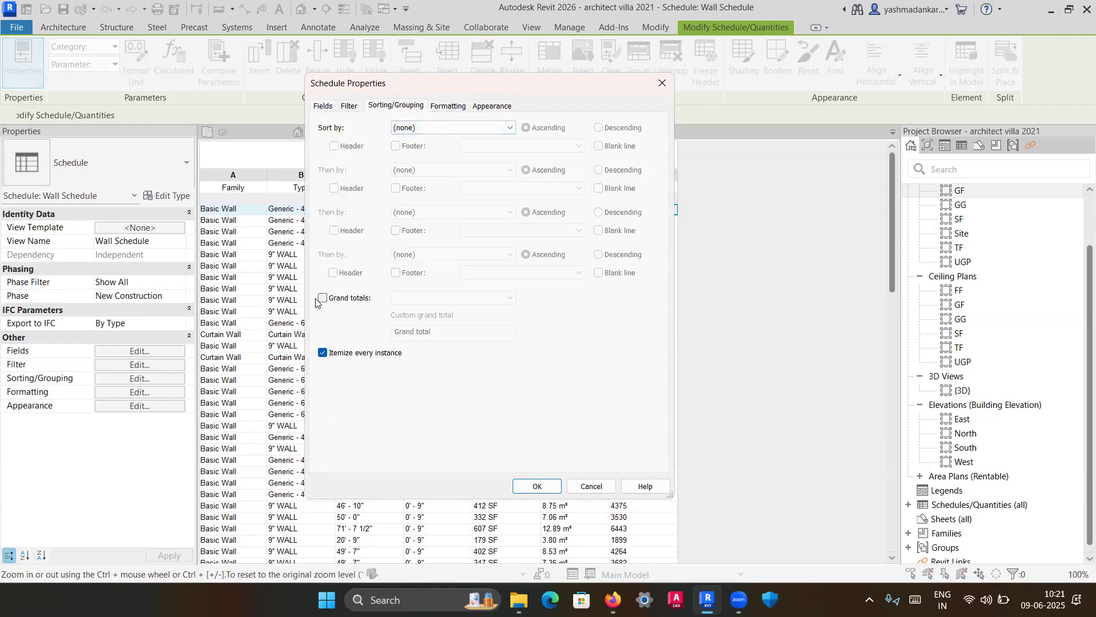
click(324, 298)
click(434, 298)
click(436, 343)
Set the No. Of Bricks field's formatting to Calculate totals and apply the schedule properties.
click(464, 107)
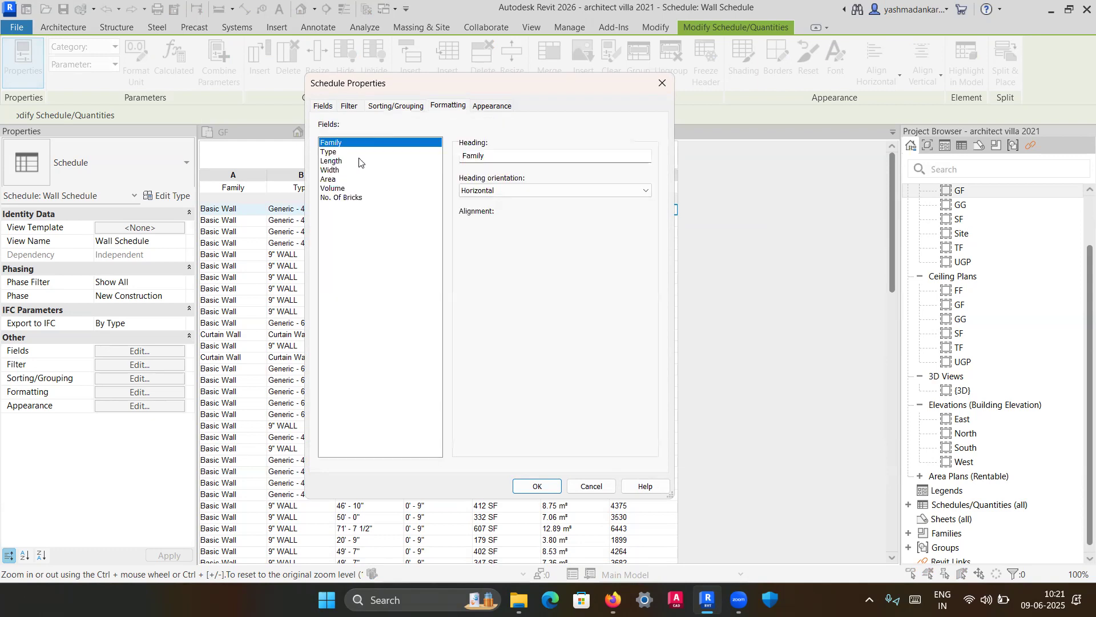
click(342, 198)
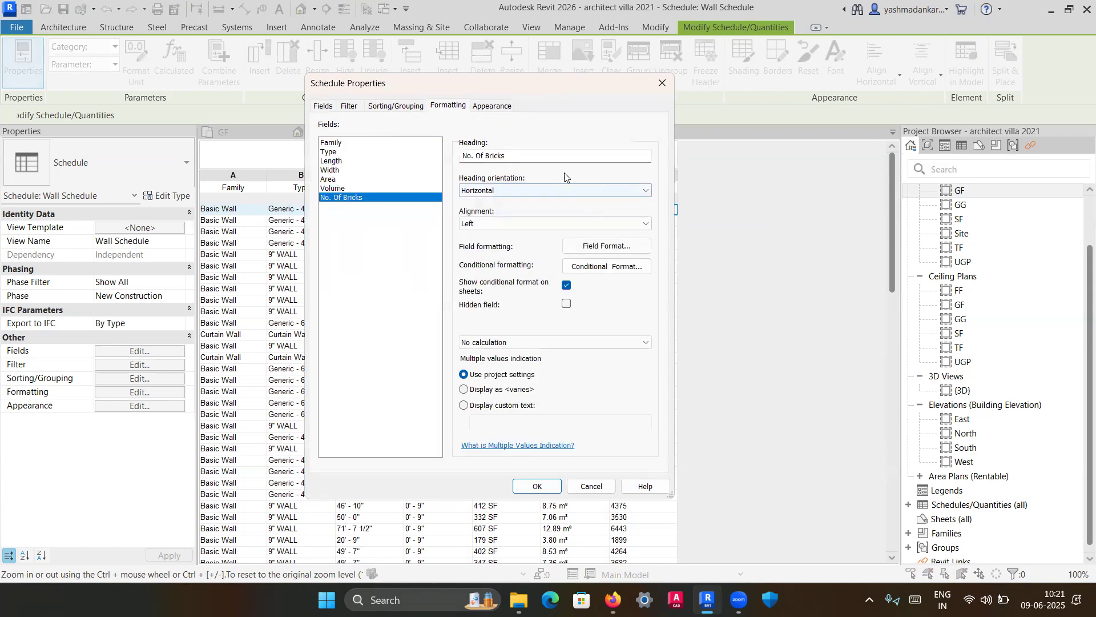
click(511, 343)
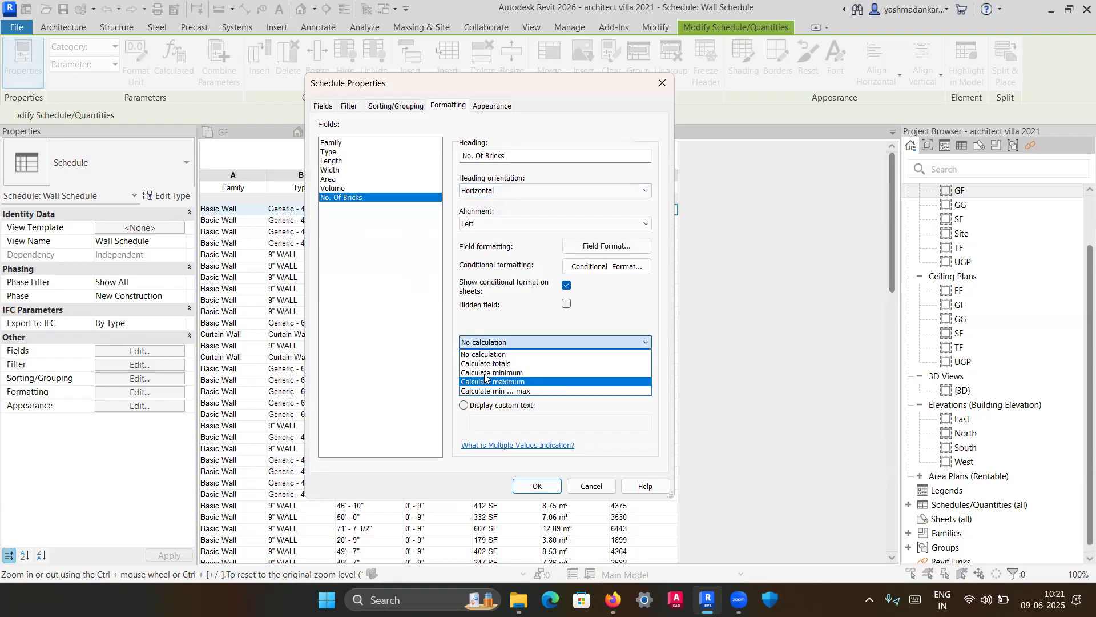
click(505, 364)
click(537, 487)
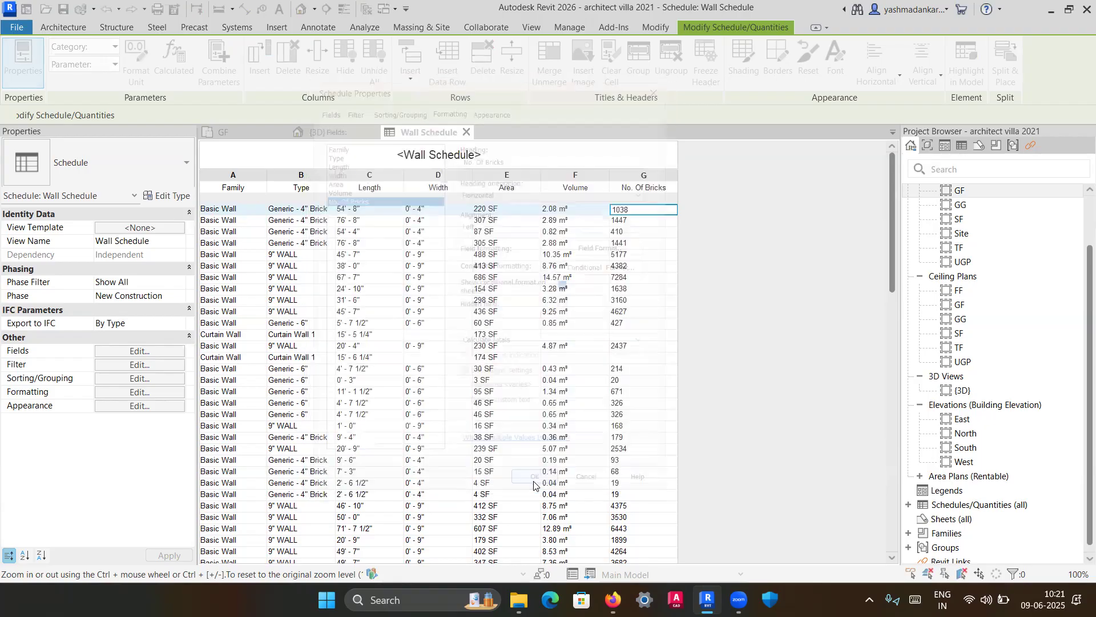
scroll(777, 381, down, 15)
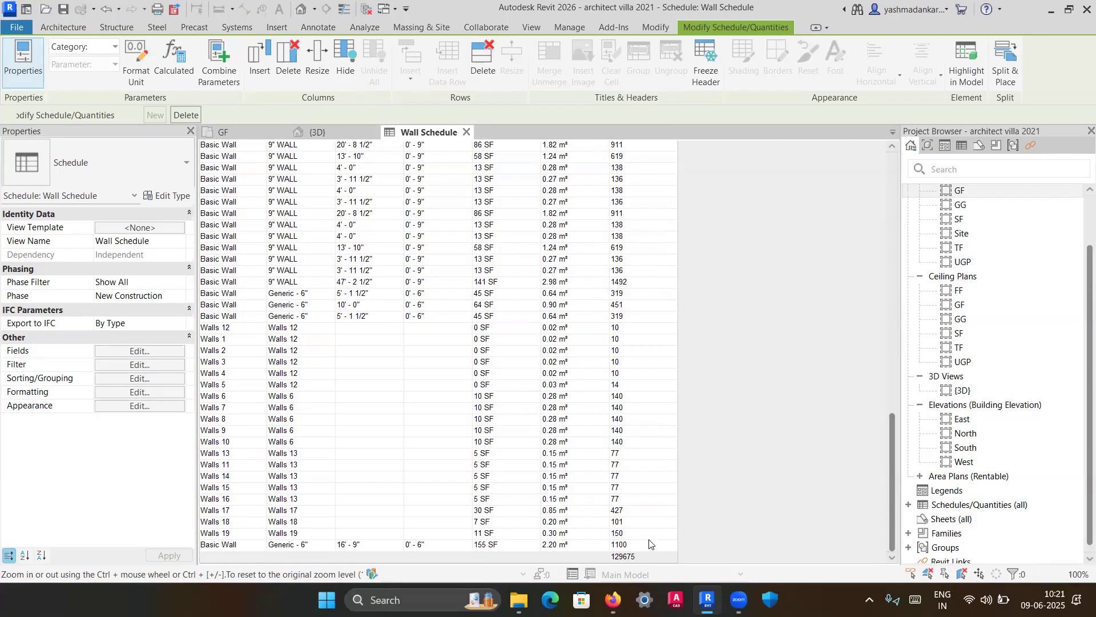
scroll(667, 406, up, 15)
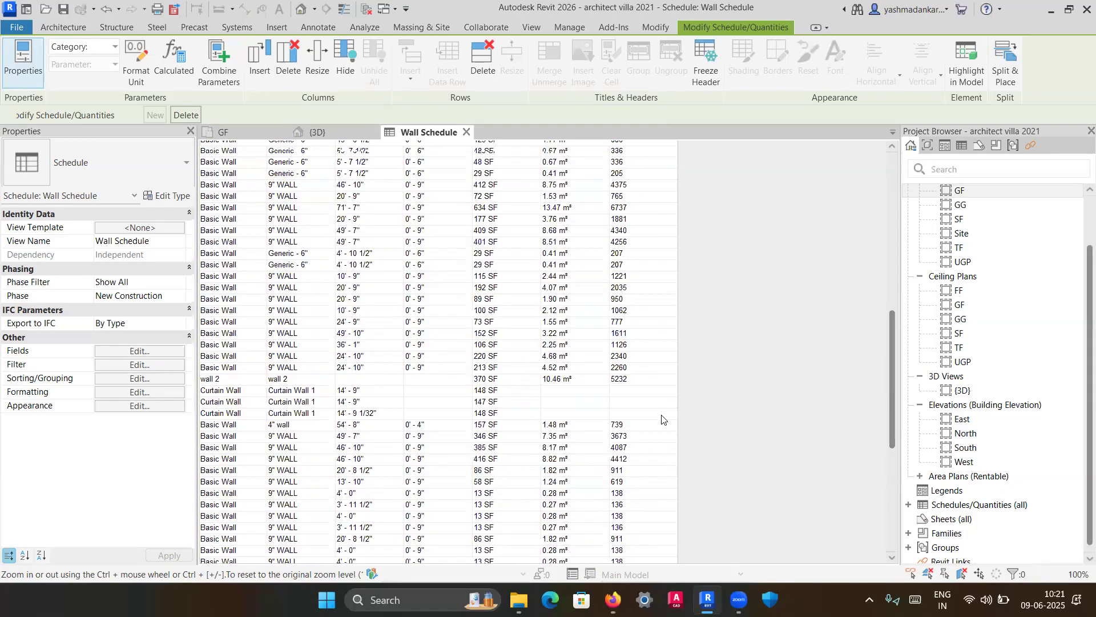
scroll(662, 437, up, 6)
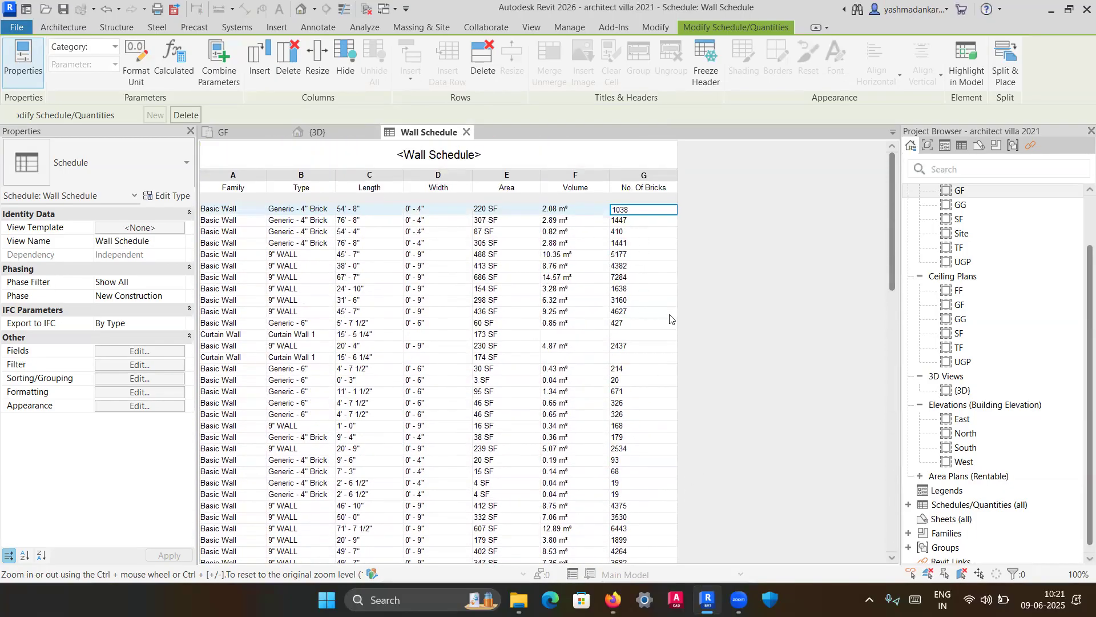
Start a new calculated value in the wall schedule's fields and name it Cost of bricks.
click(166, 351)
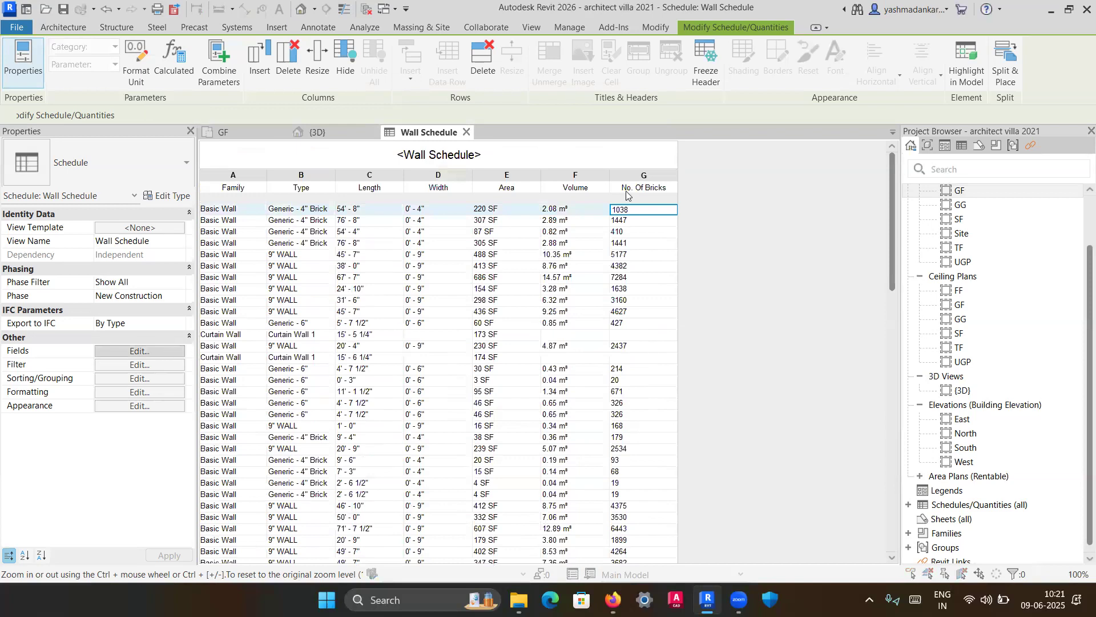
drag(510, 85, 498, 66)
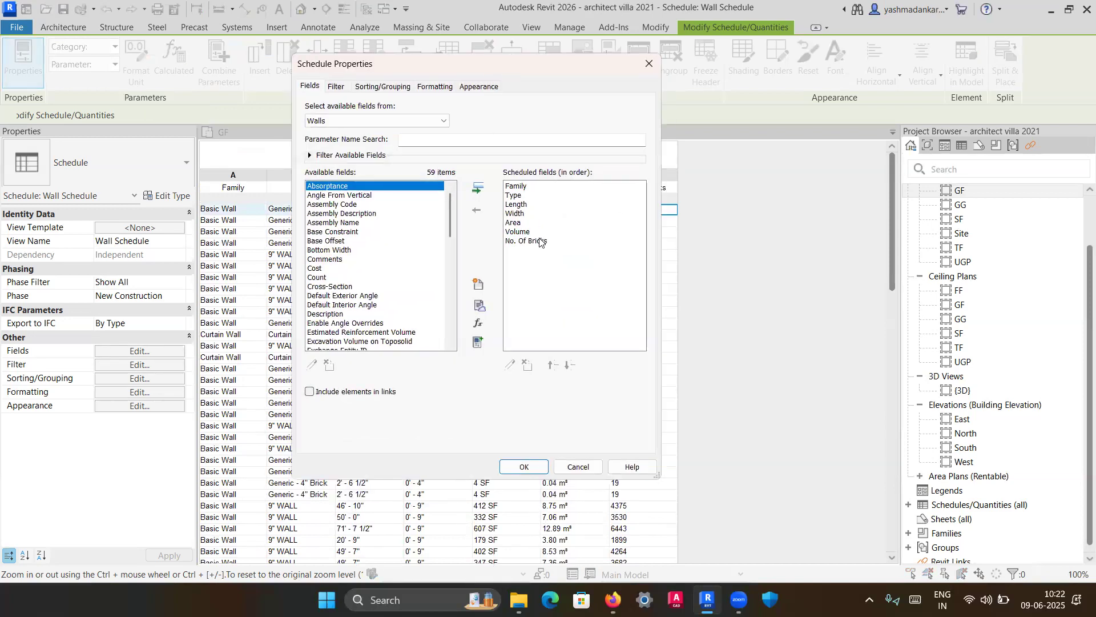
click(539, 240)
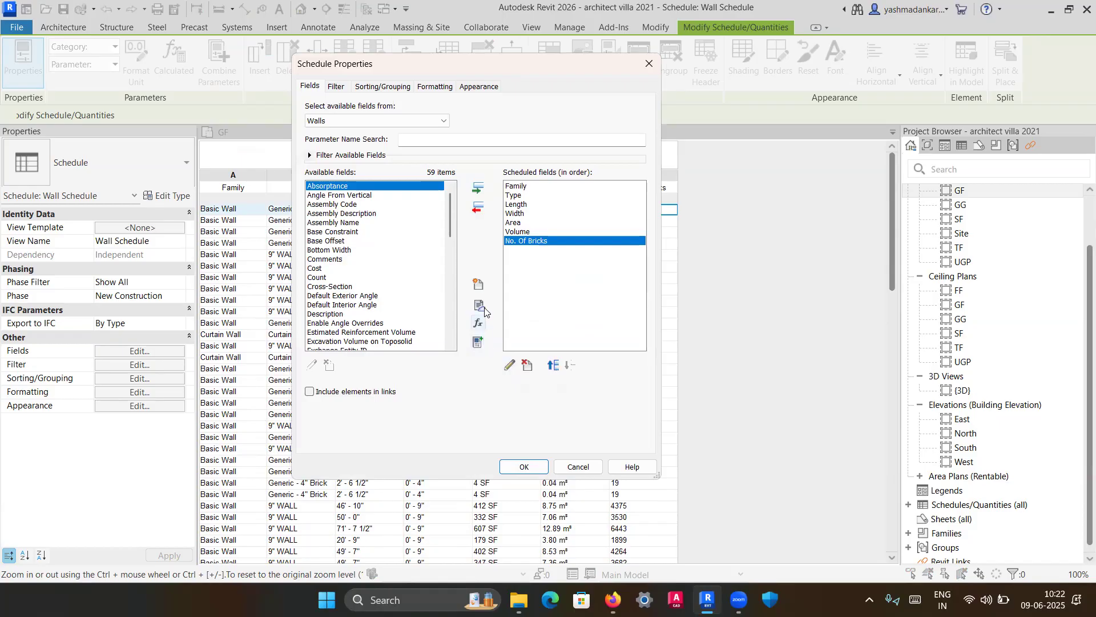
click(479, 323)
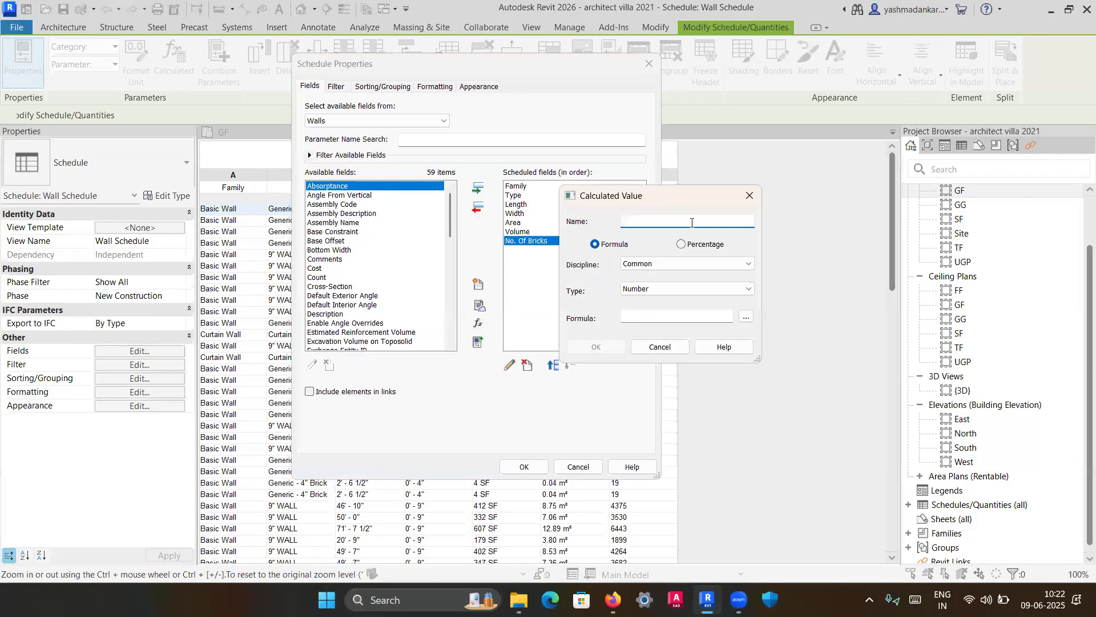
click(915, 599)
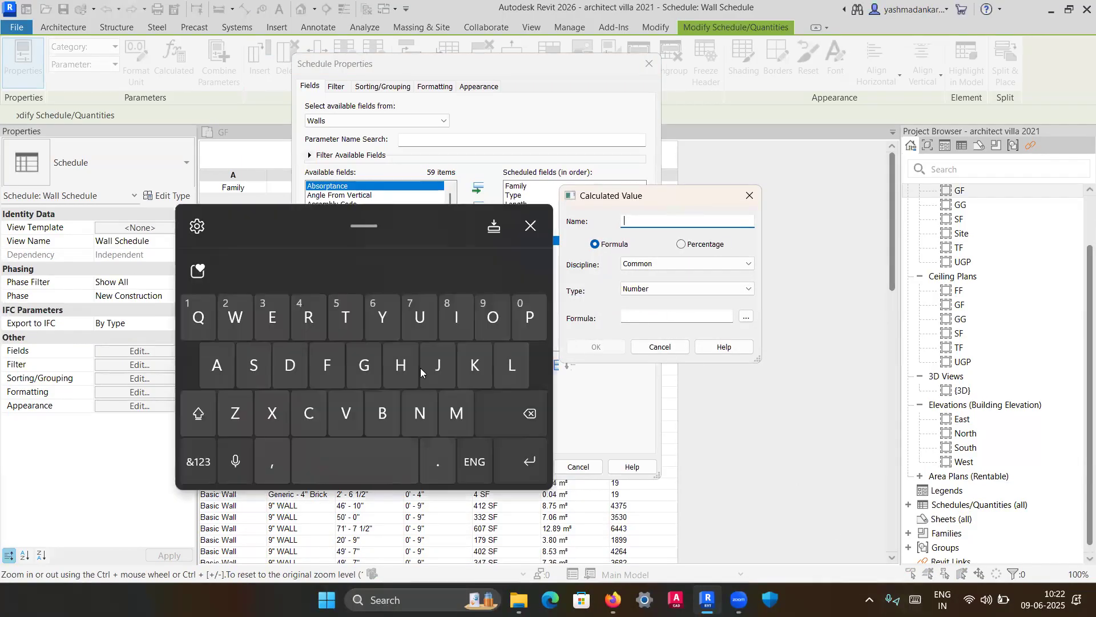
click(306, 425)
click(492, 318)
click(257, 357)
click(343, 326)
click(360, 479)
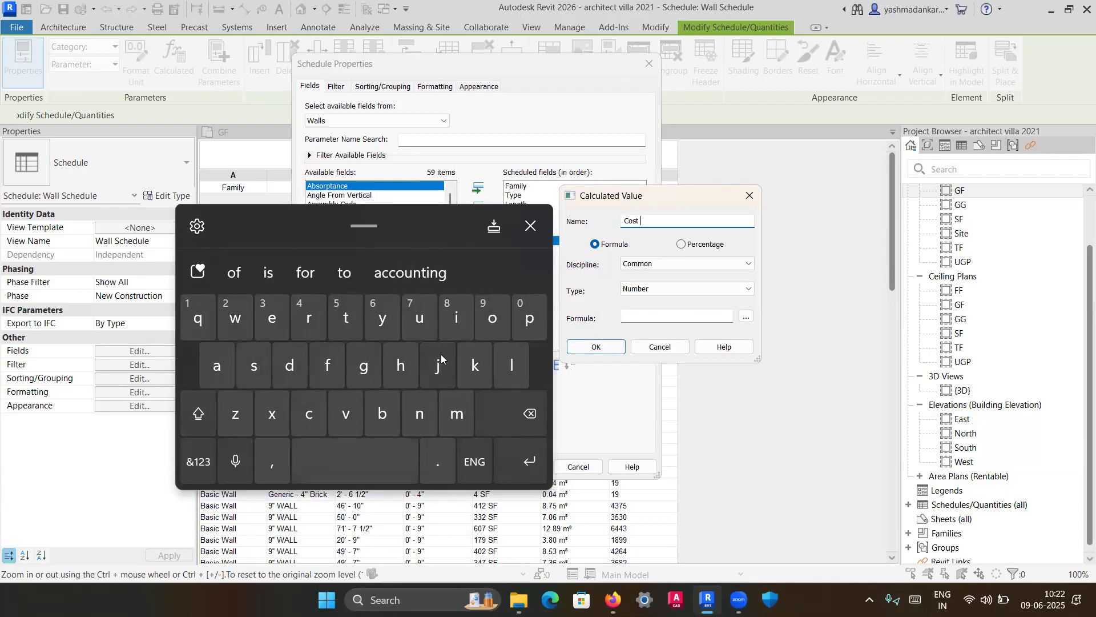
click(234, 273)
click(371, 412)
click(307, 318)
click(456, 326)
click(302, 412)
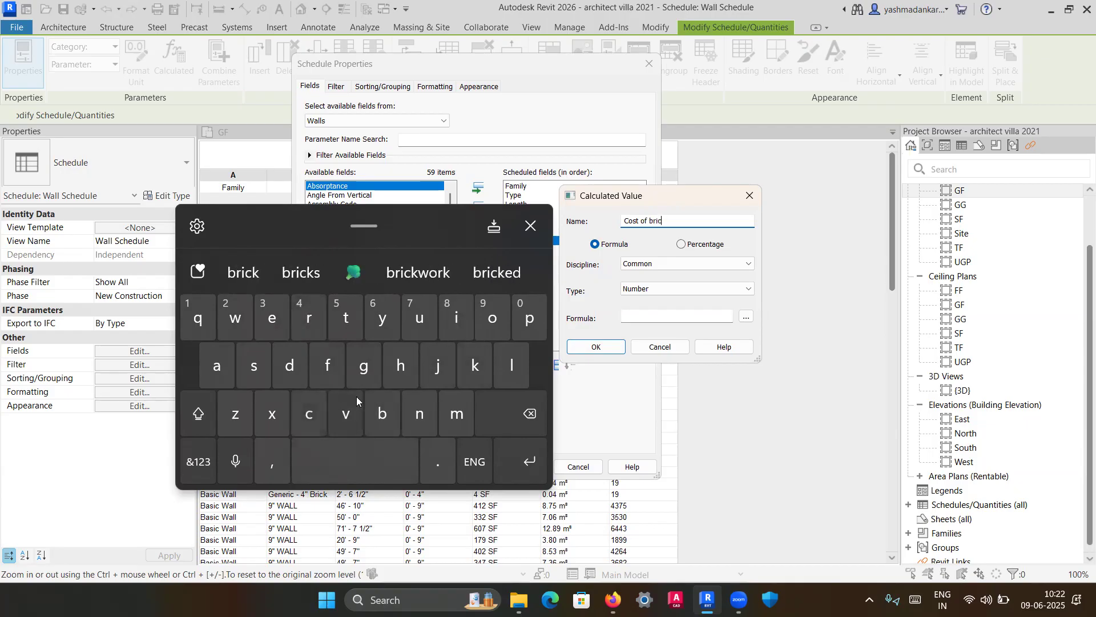
click(306, 274)
click(531, 226)
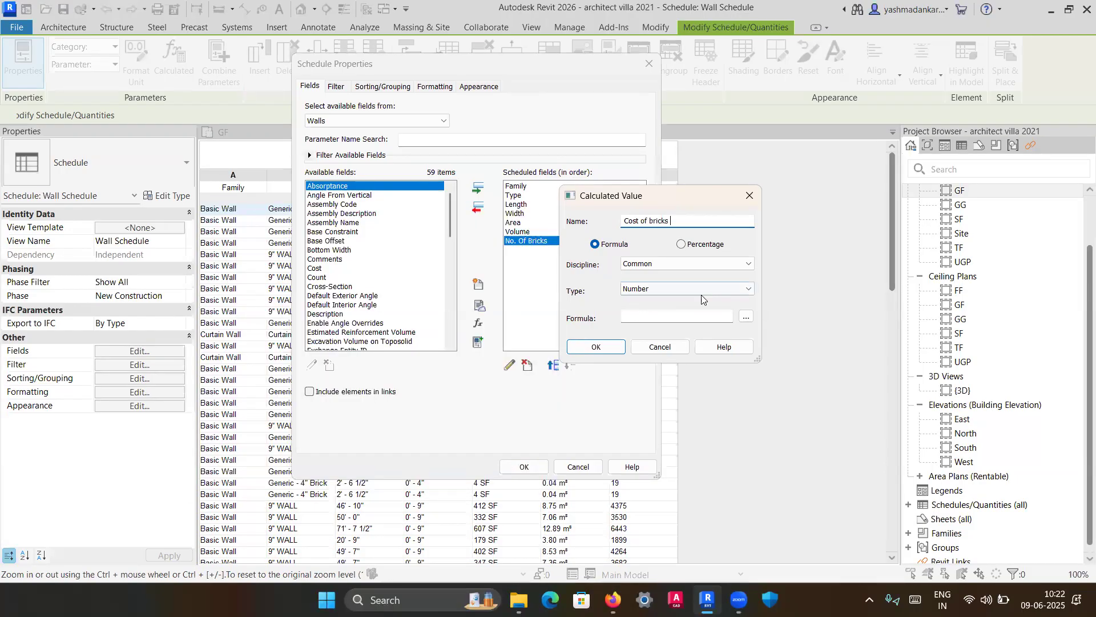
Set the Cost of bricks formula to the No. Of Bricks field multiplied by 10 and apply the new column to the schedule.
click(745, 317)
click(611, 247)
click(613, 256)
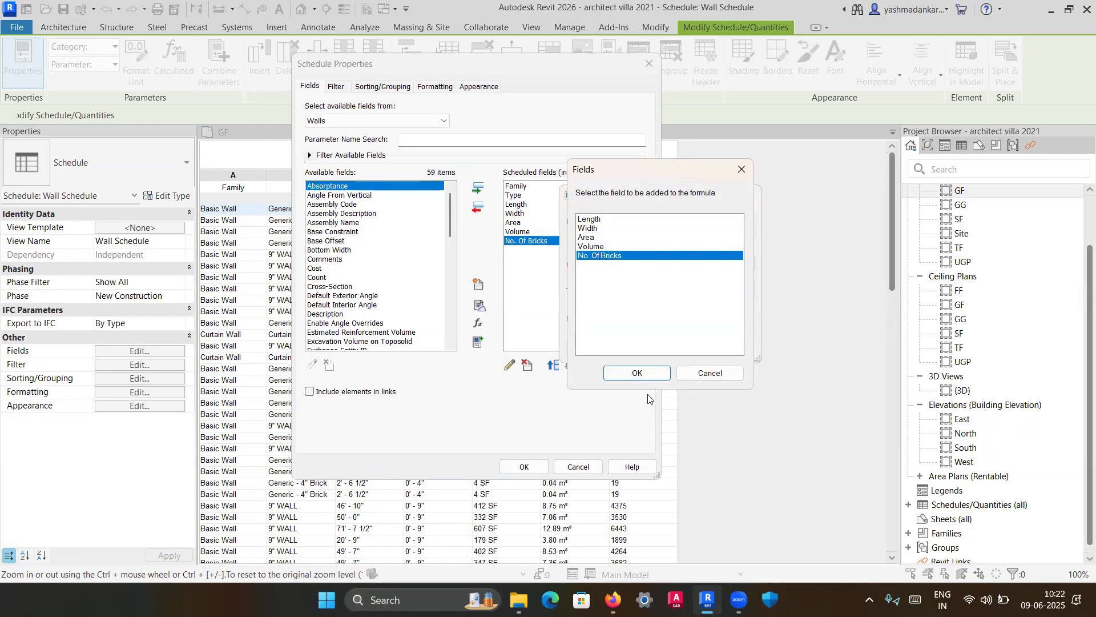
click(647, 371)
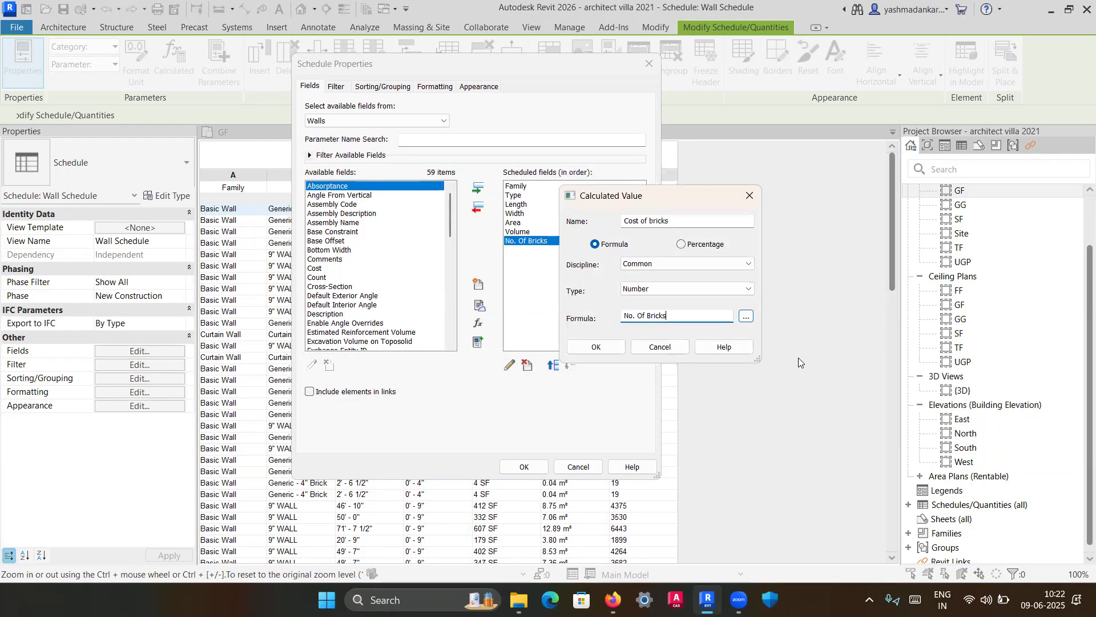
text(*)
click(595, 347)
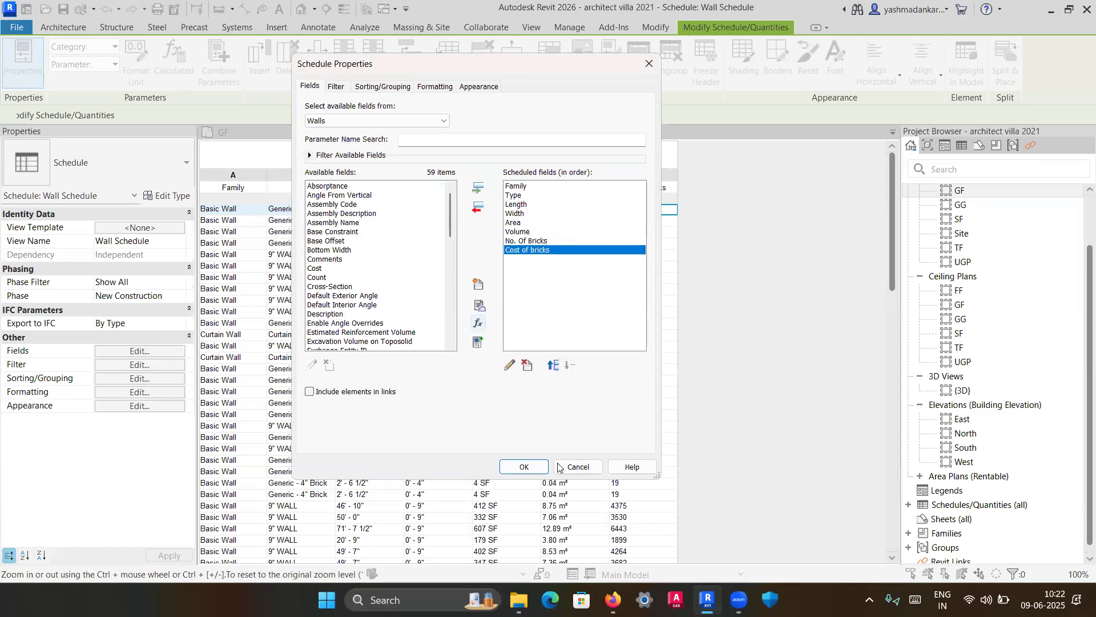
click(525, 467)
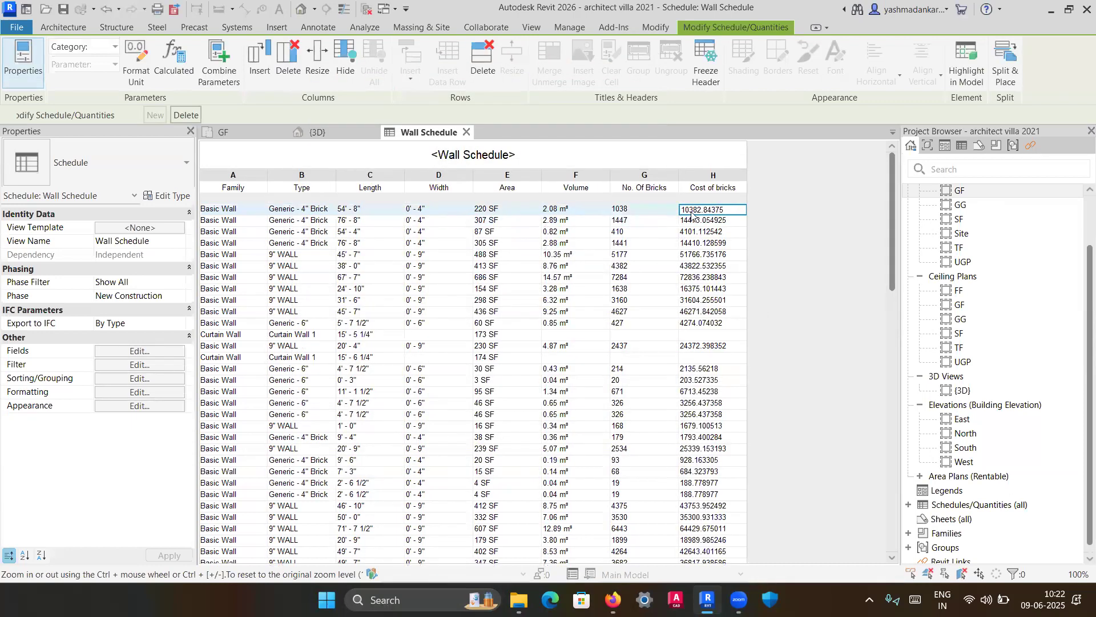
Override the default number format of the Cost of bricks column with Fixed units.
click(713, 175)
click(136, 63)
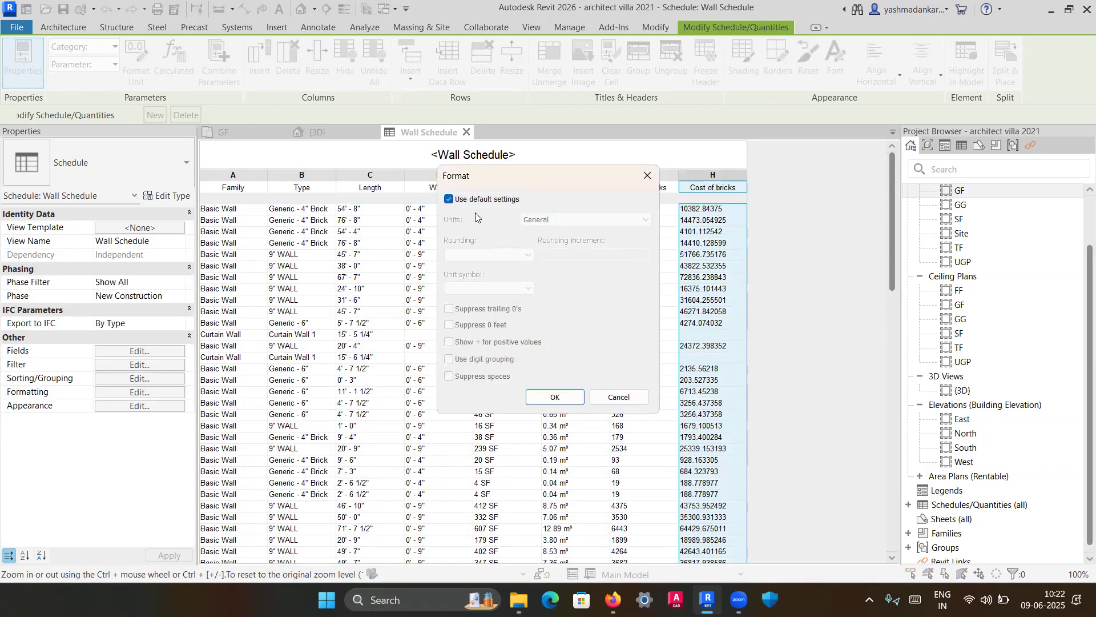
click(448, 199)
click(586, 220)
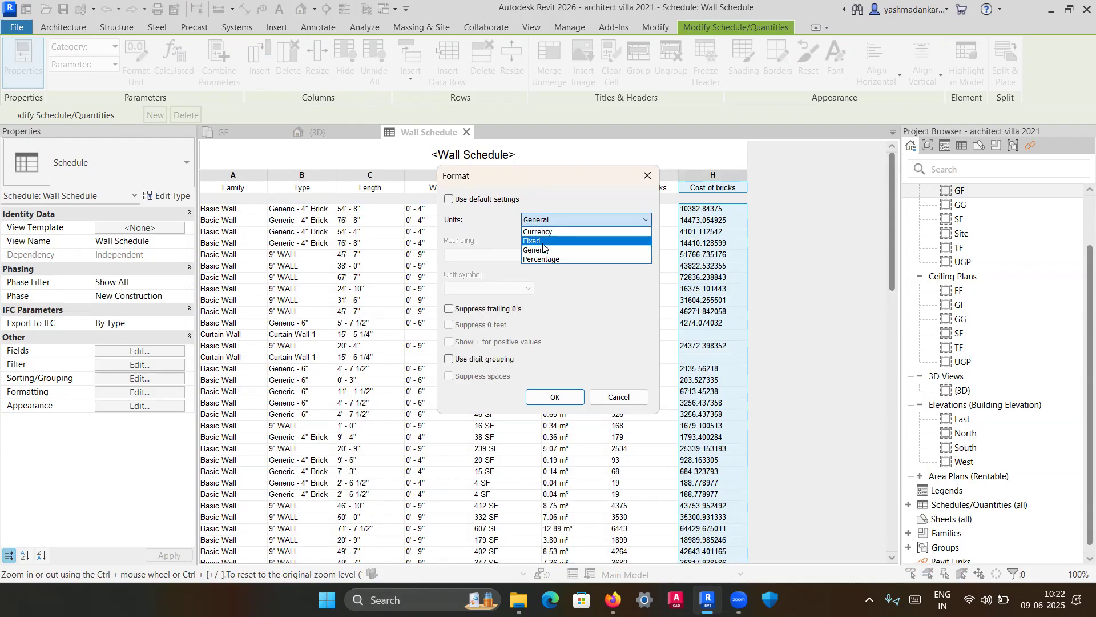
click(546, 249)
click(557, 397)
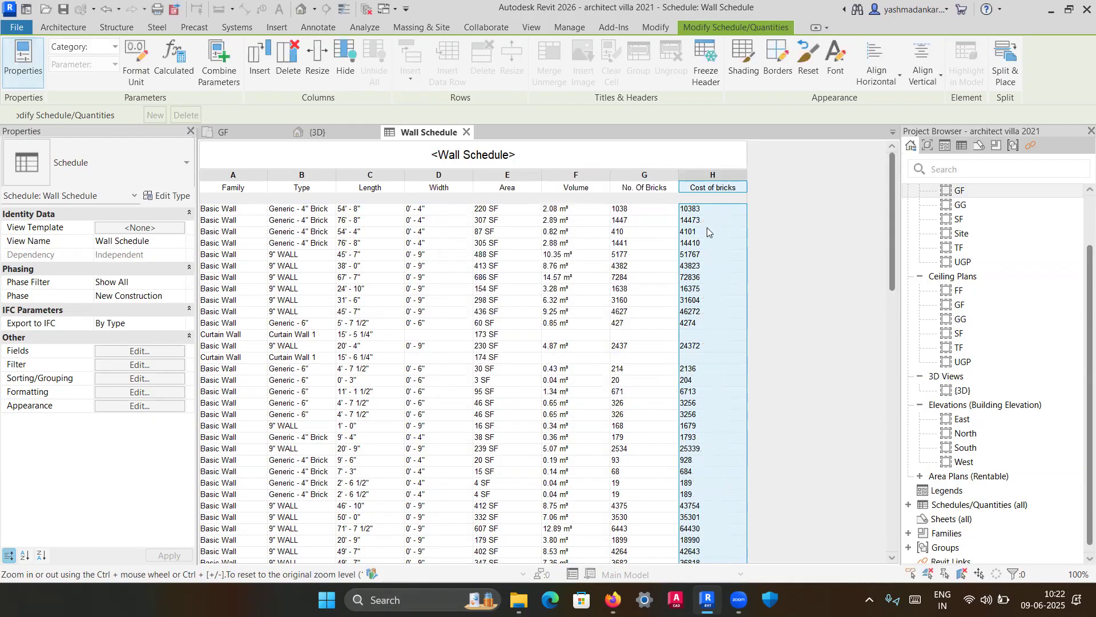
Set the Cost of bricks field's formatting to Calculate totals, apply the schedule properties and check the grand total row.
click(707, 231)
click(703, 187)
click(157, 349)
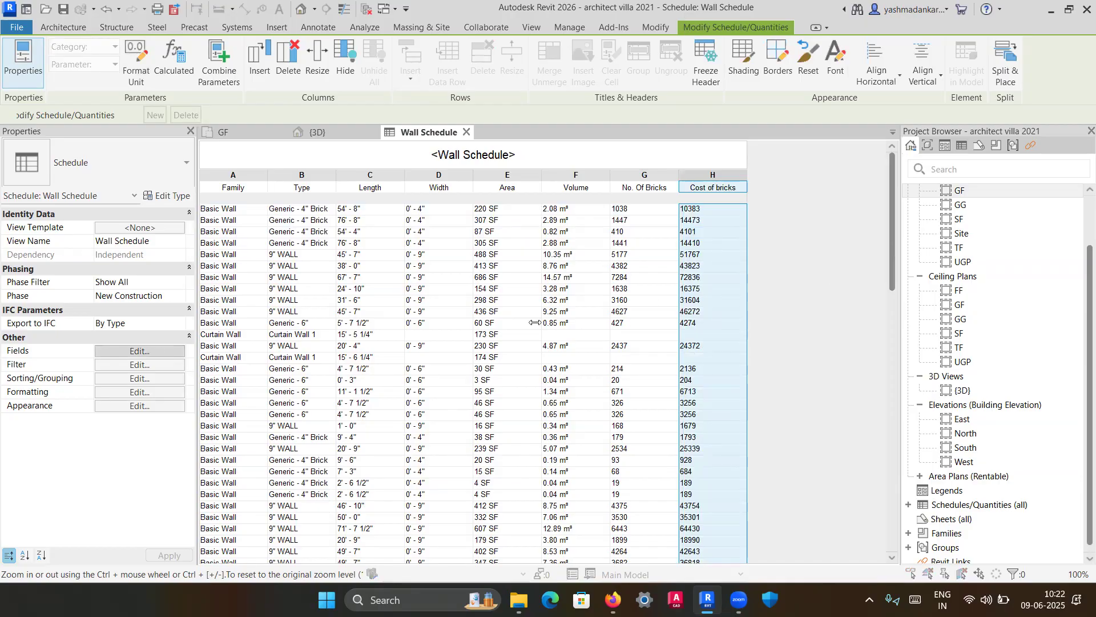
click(537, 251)
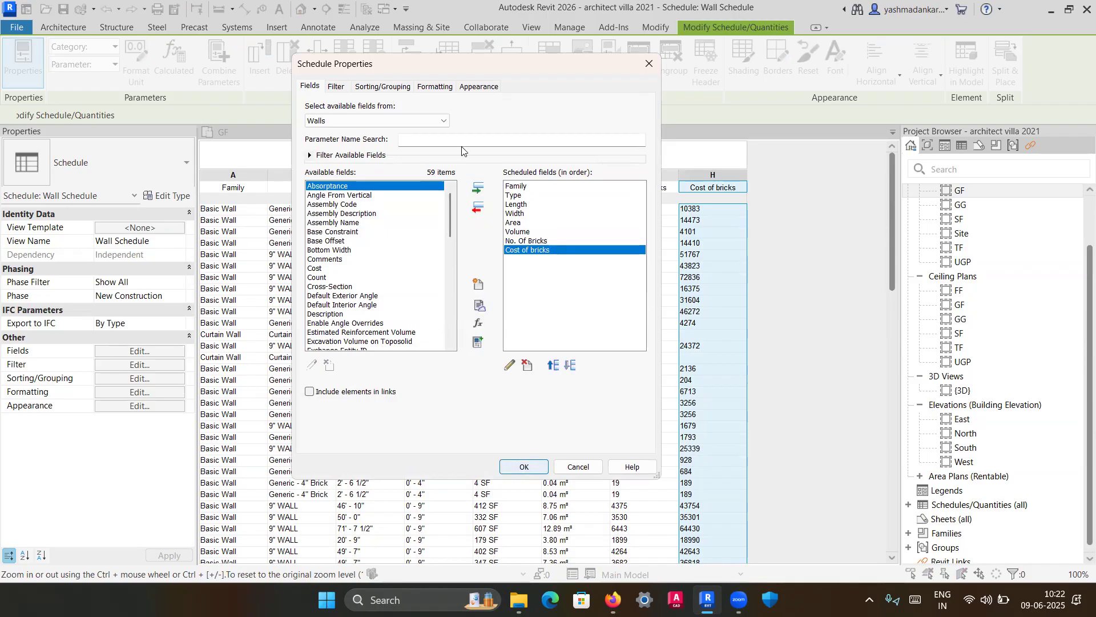
click(435, 86)
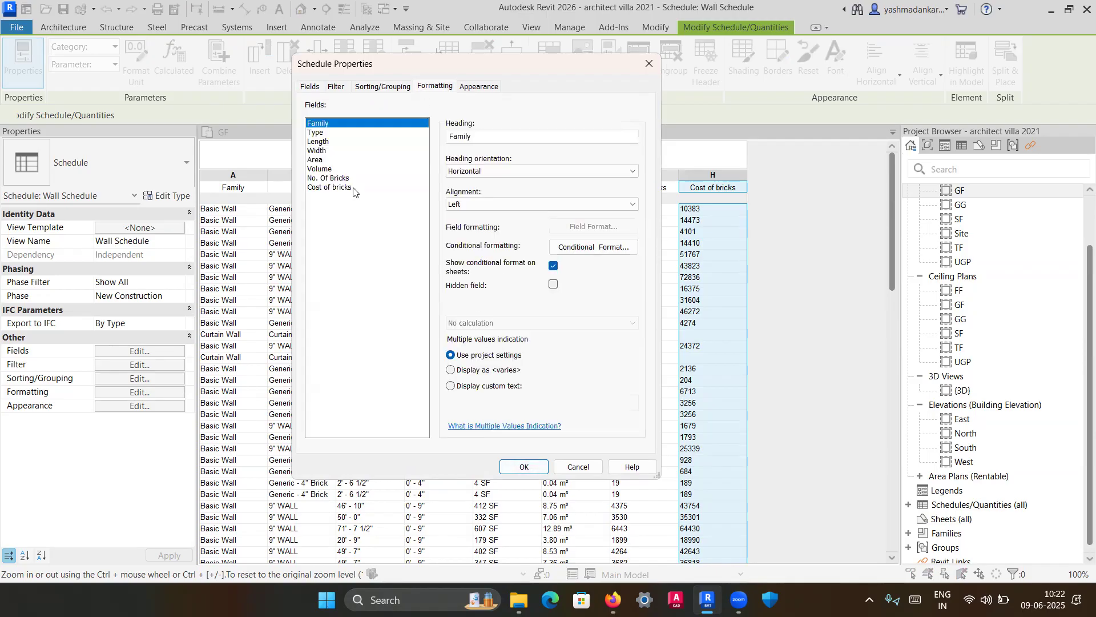
click(354, 188)
click(489, 324)
click(484, 341)
click(523, 467)
click(735, 430)
scroll(738, 438, down, 20)
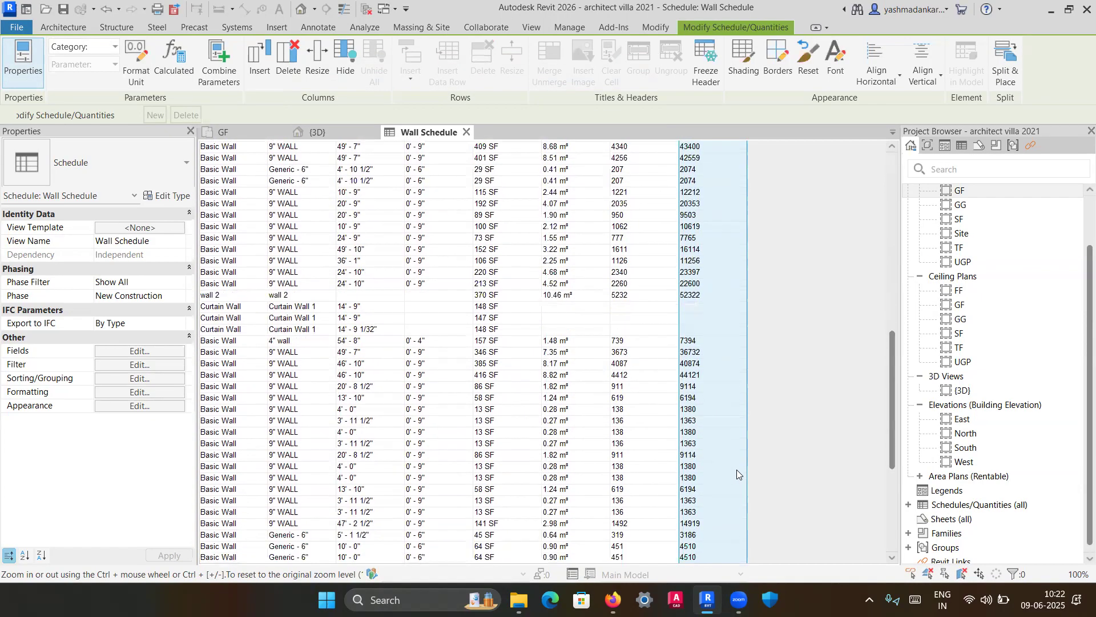
click(671, 549)
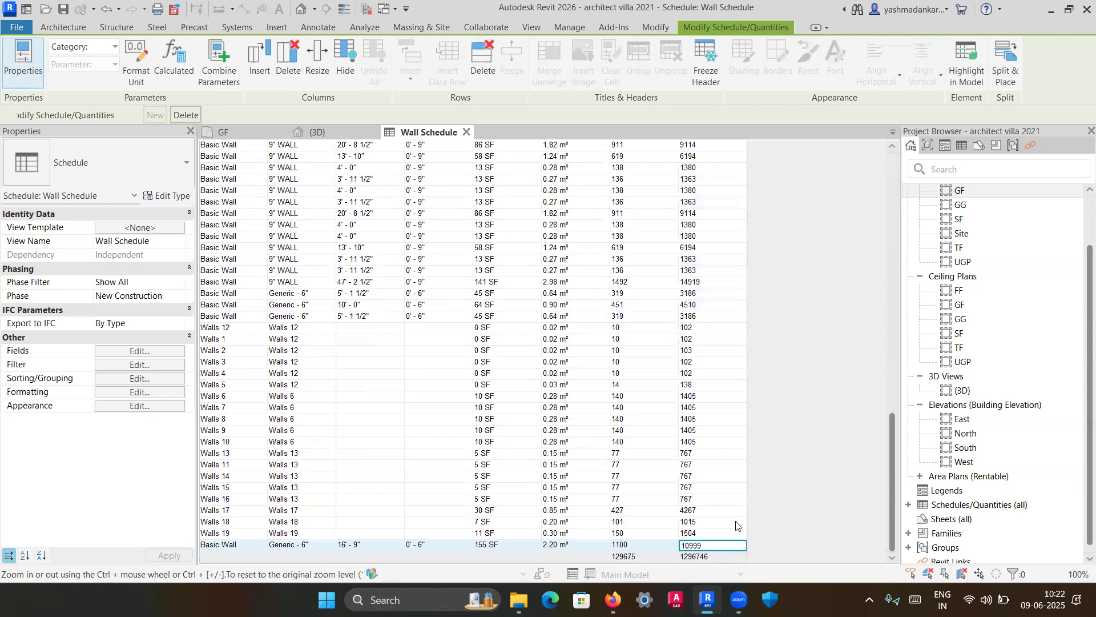
Start a new calculated value in the wall schedule's fields and name it No. Of Cement Bags.
scroll(755, 485, up, 7)
scroll(754, 434, up, 8)
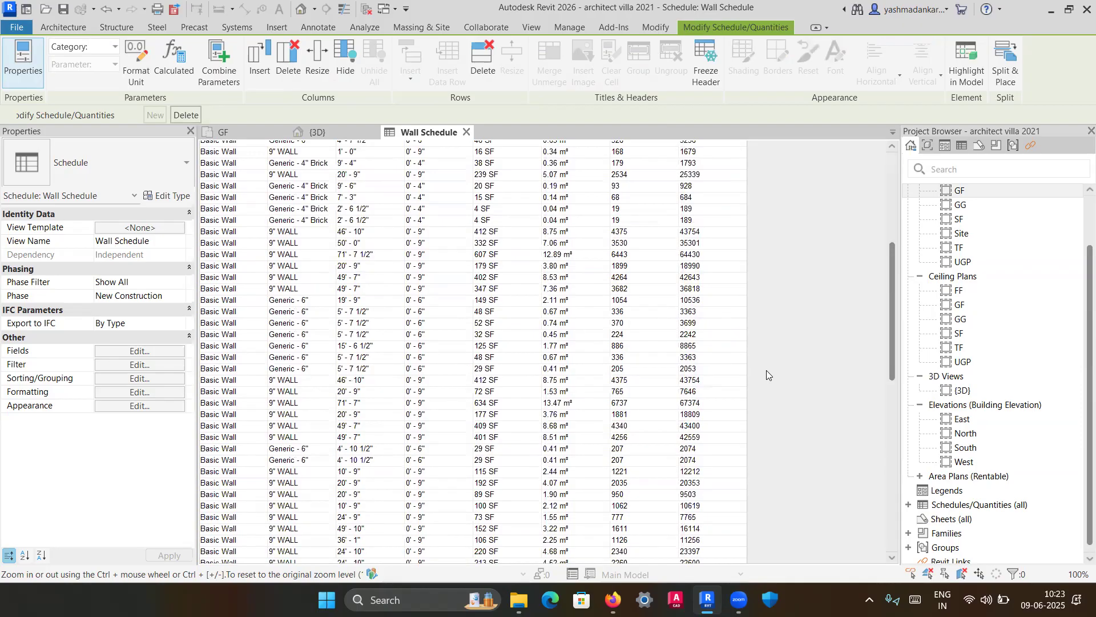
scroll(767, 370, up, 8)
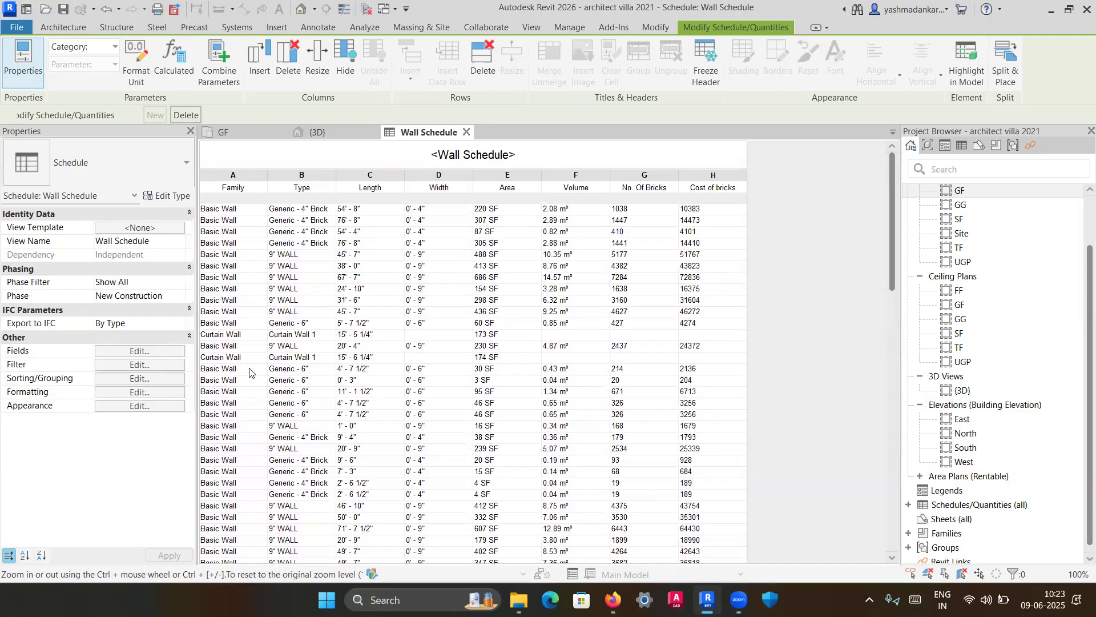
click(148, 351)
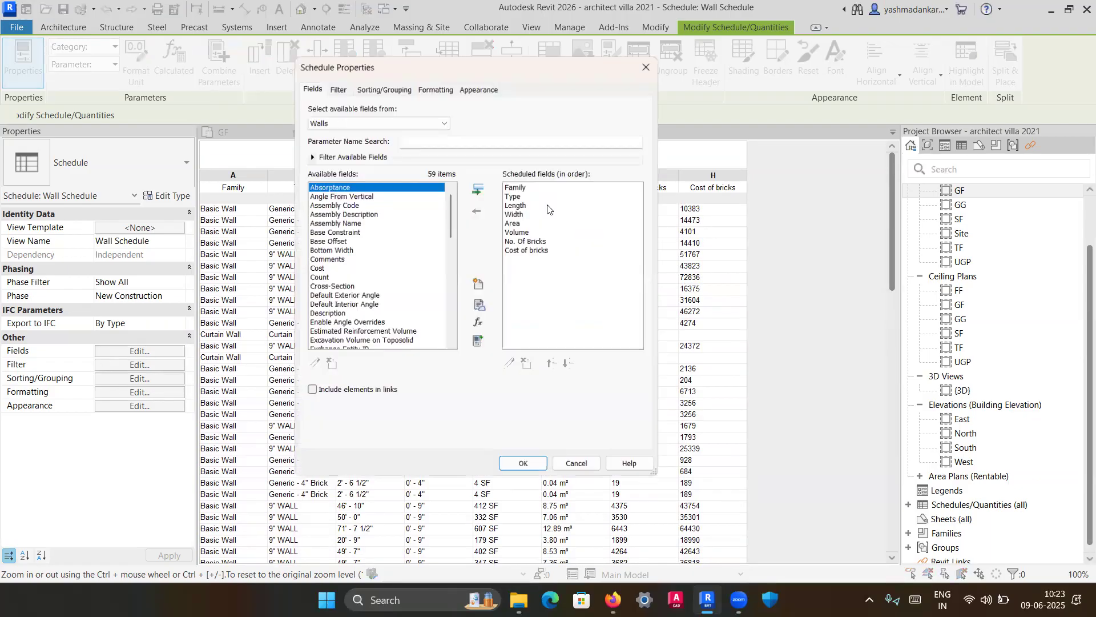
drag(516, 67, 529, 69)
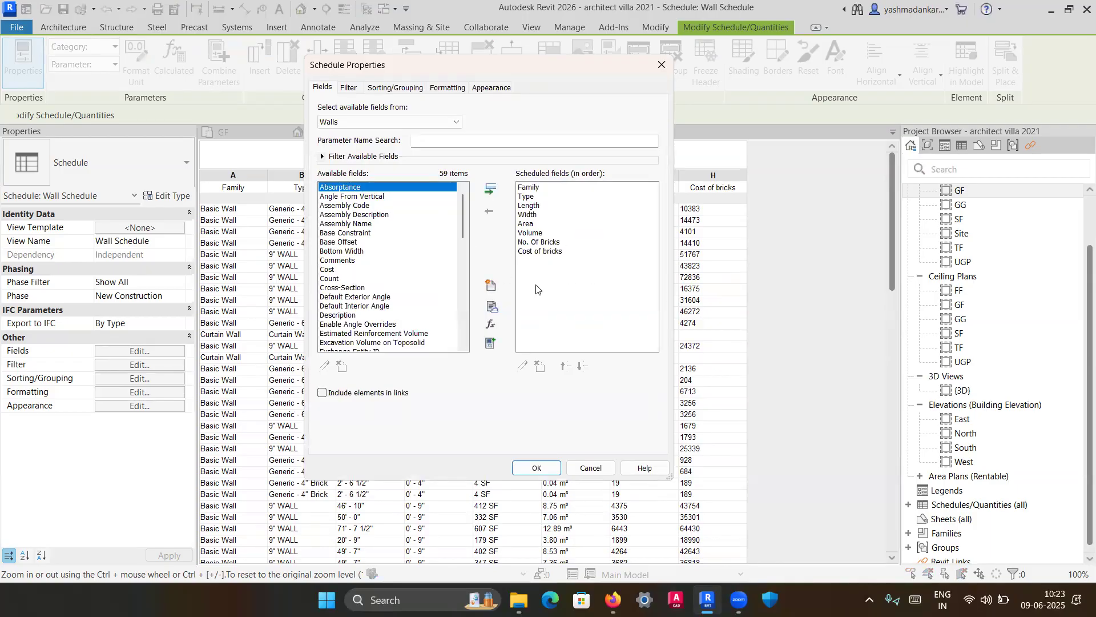
click(489, 325)
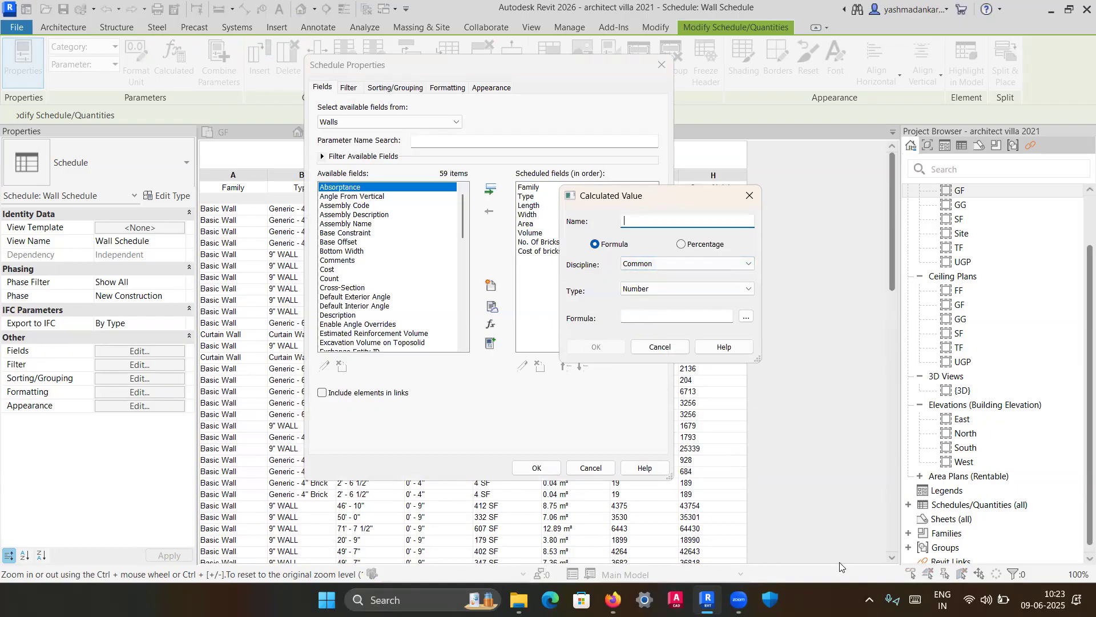
click(913, 594)
click(419, 413)
click(494, 319)
click(438, 461)
click(355, 460)
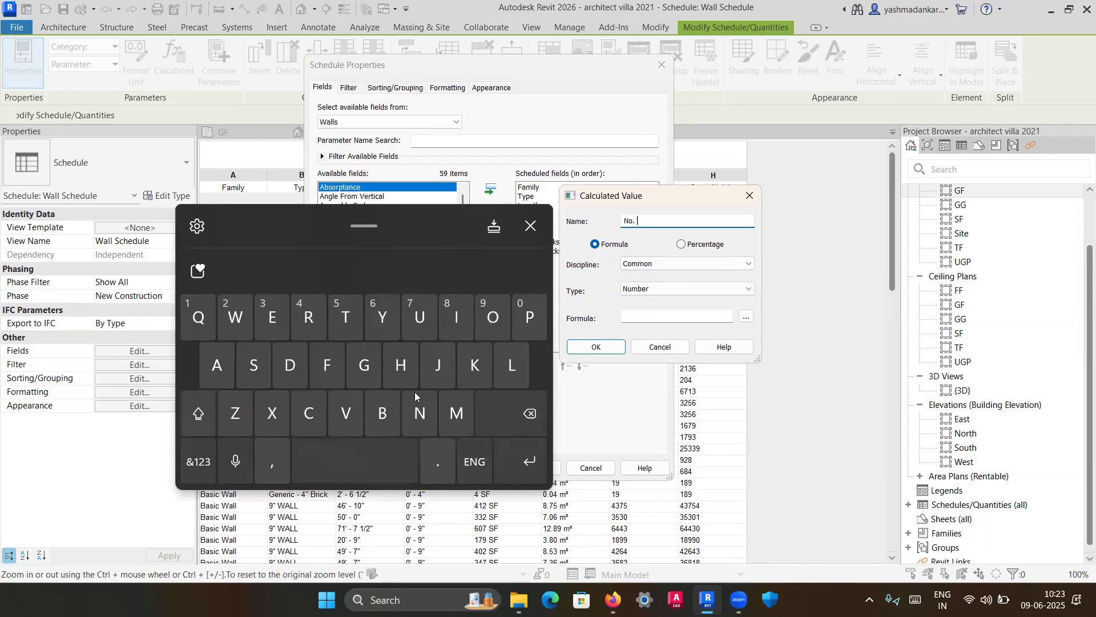
click(490, 320)
click(334, 366)
click(354, 460)
click(198, 413)
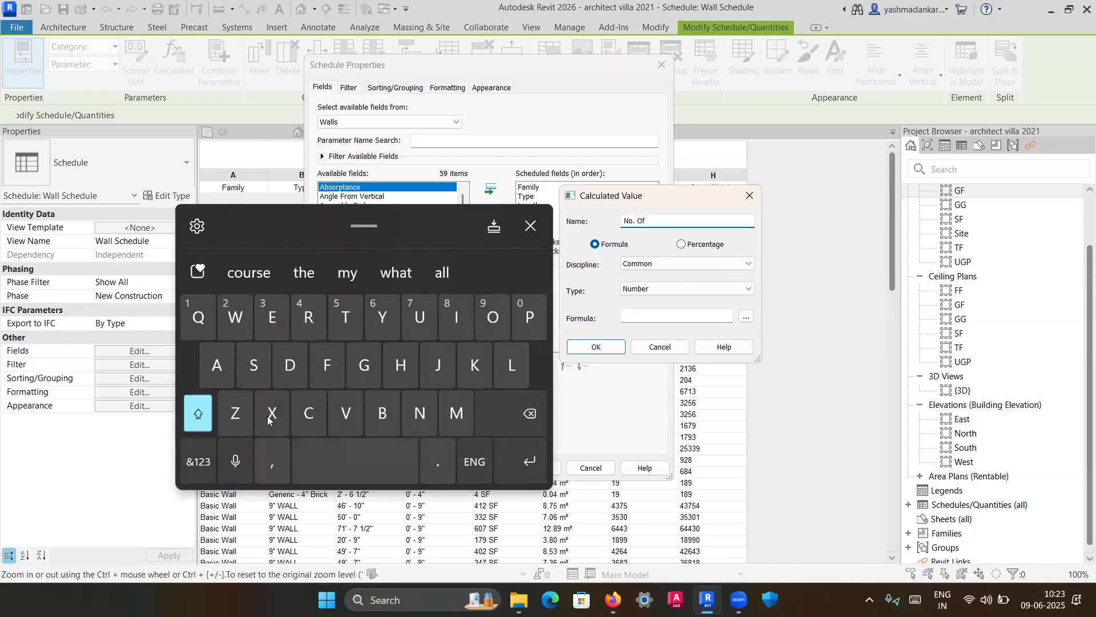
click(309, 413)
click(272, 320)
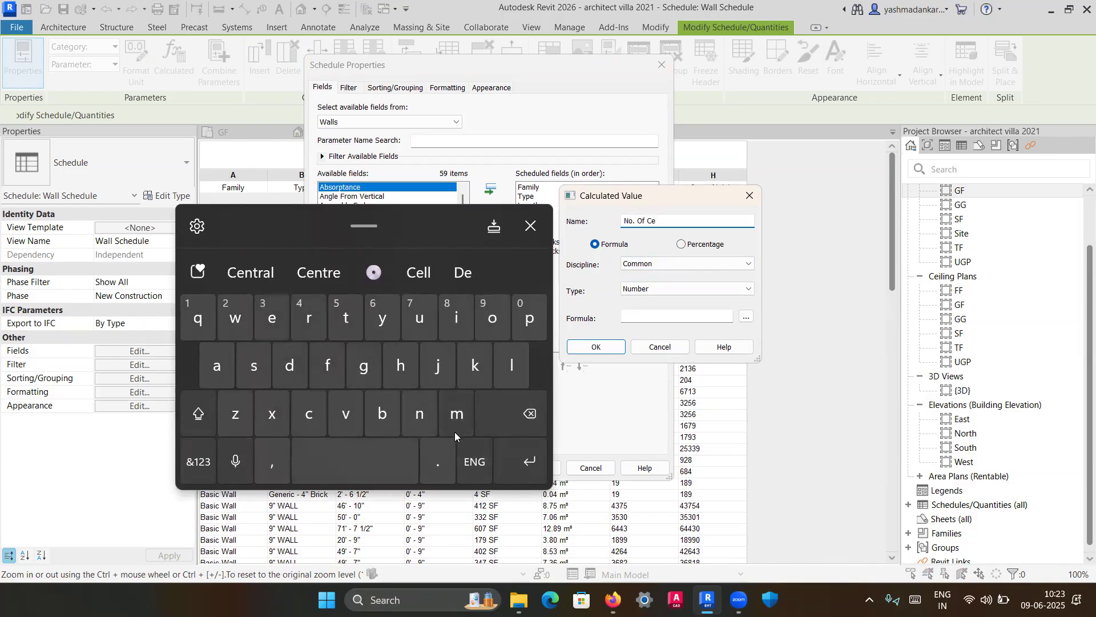
click(457, 416)
click(272, 319)
click(257, 274)
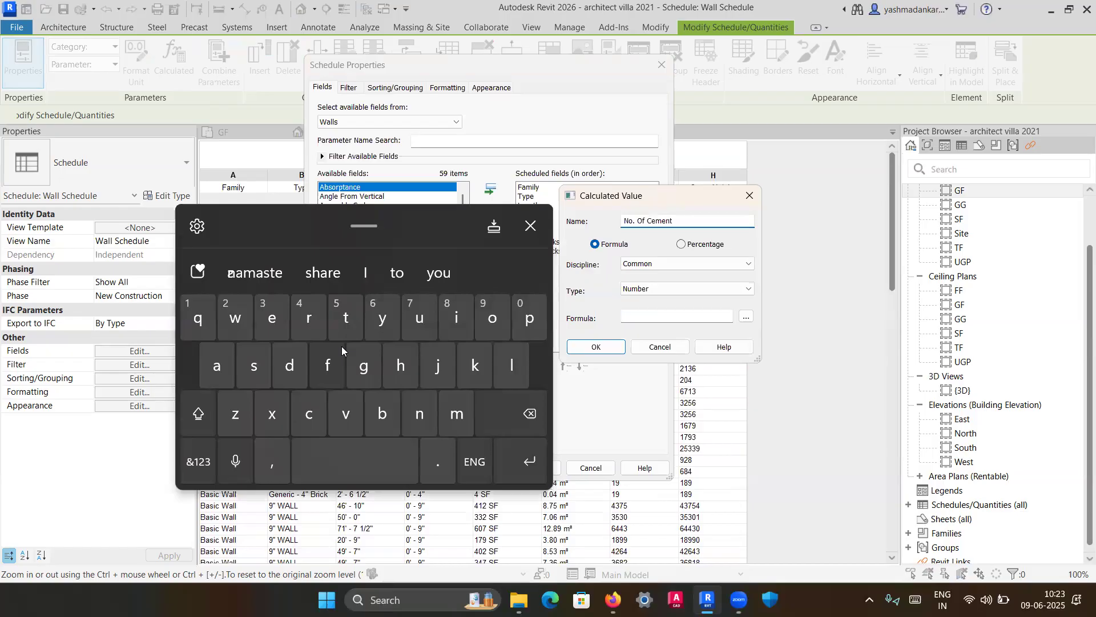
click(198, 413)
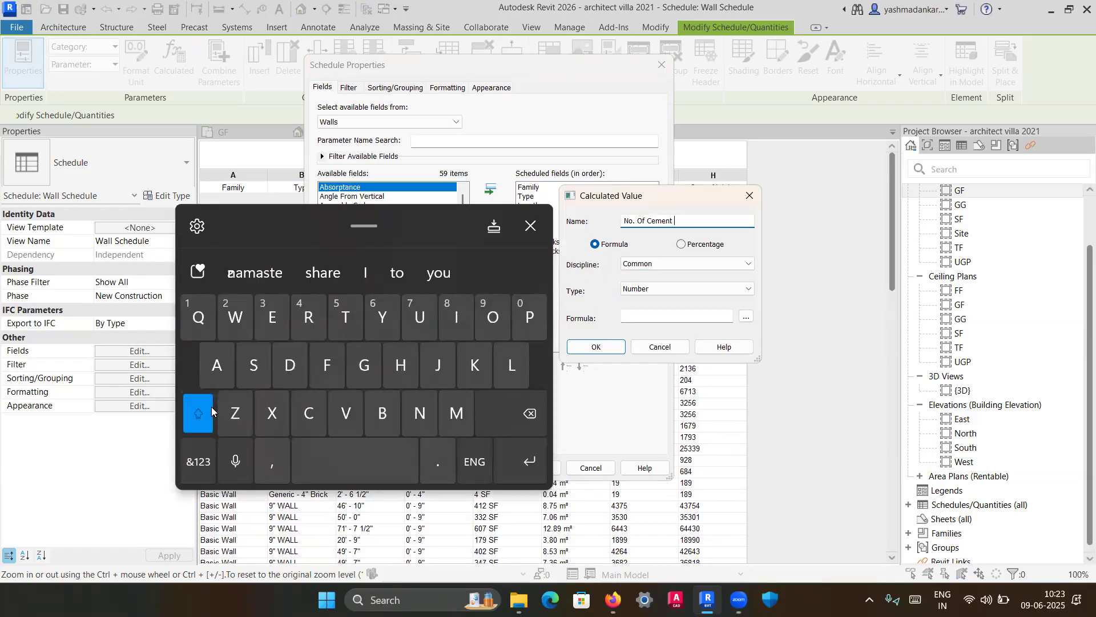
click(370, 412)
click(218, 367)
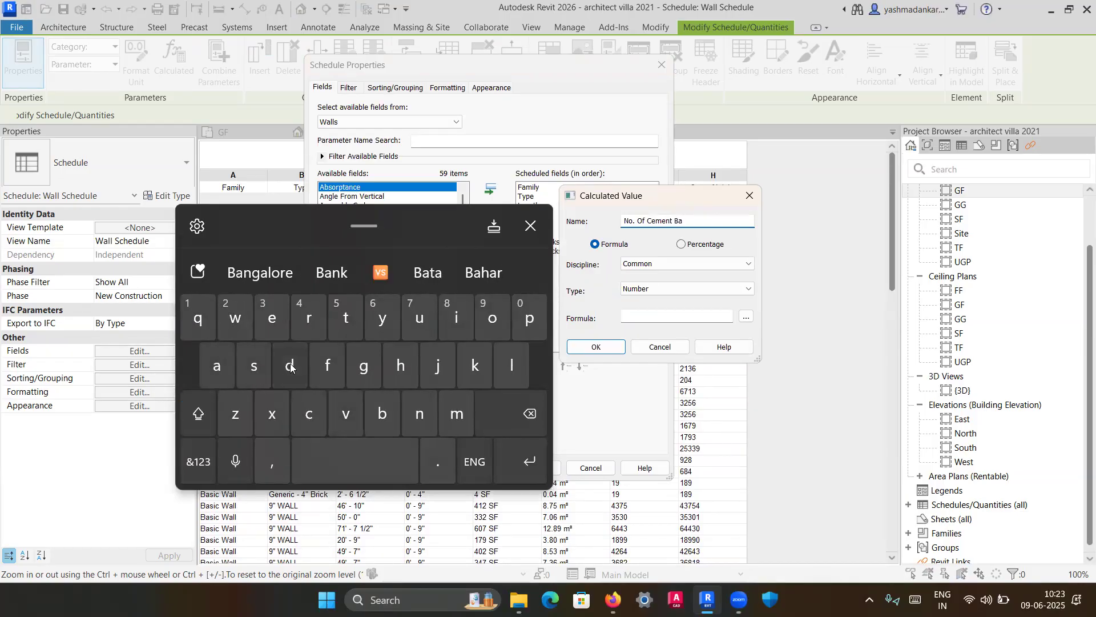
click(357, 368)
click(254, 366)
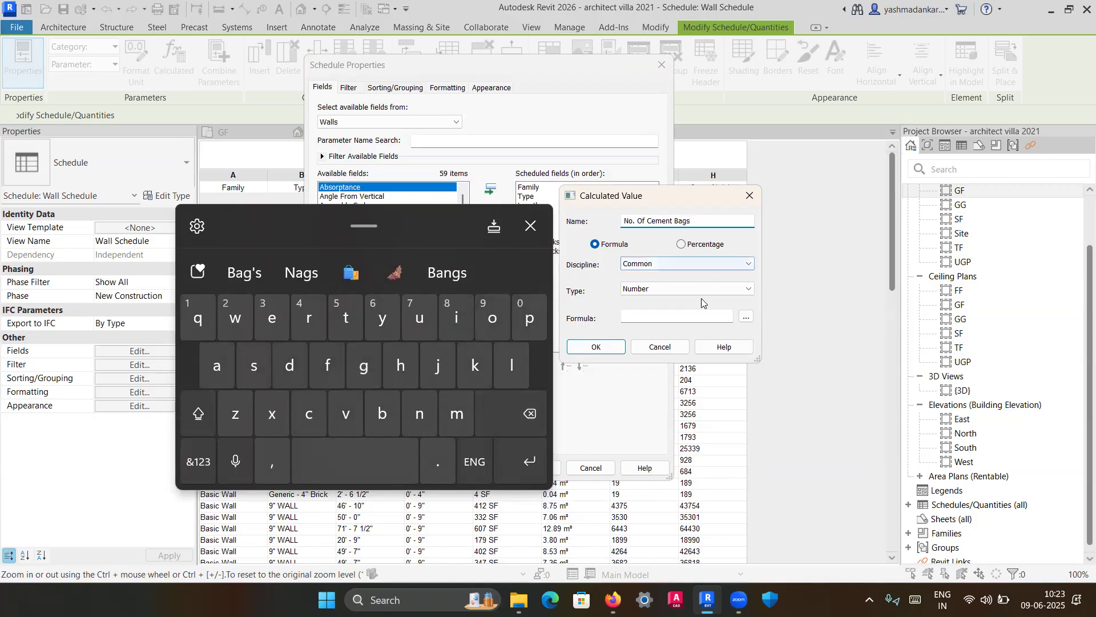
Set the No. Of Cement Bags formula to Volume*1.24/1 and apply the new column to the schedule.
click(746, 316)
click(597, 247)
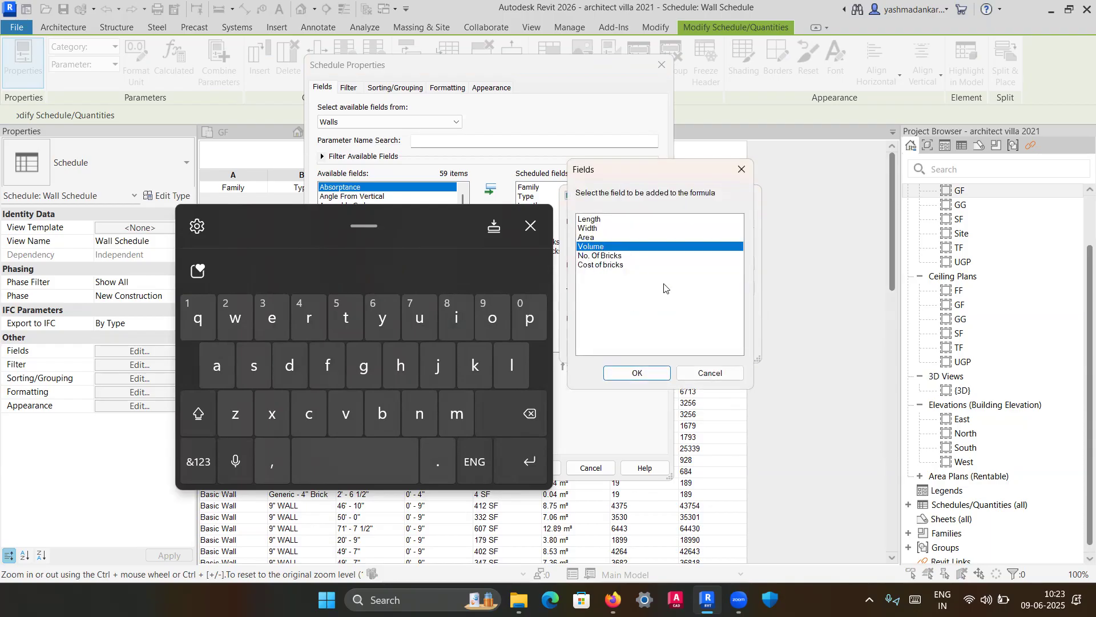
click(636, 372)
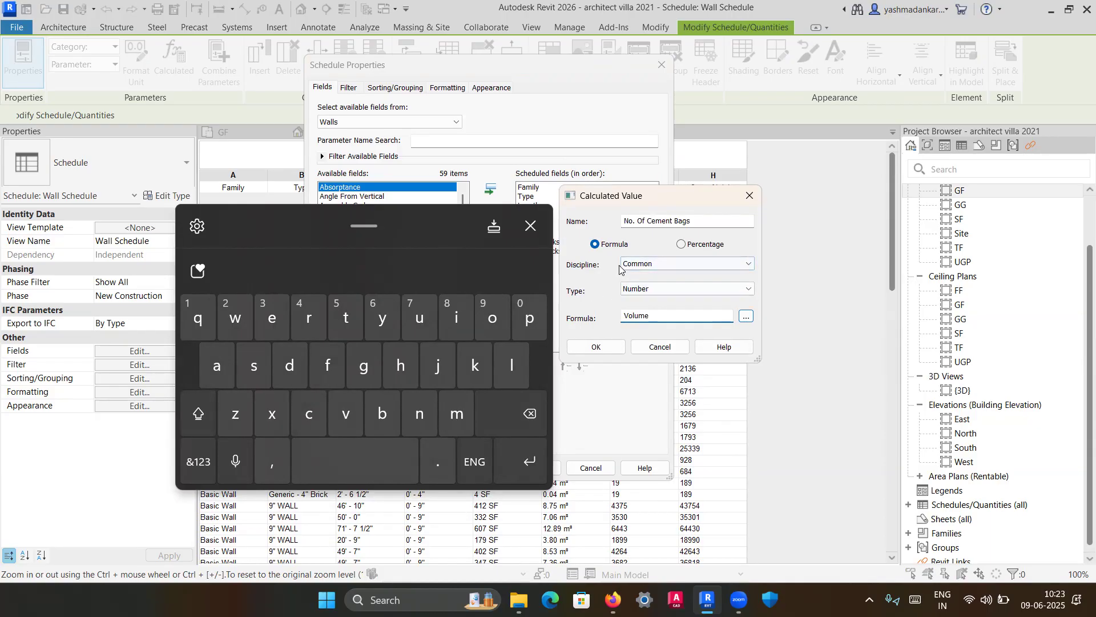
click(530, 226)
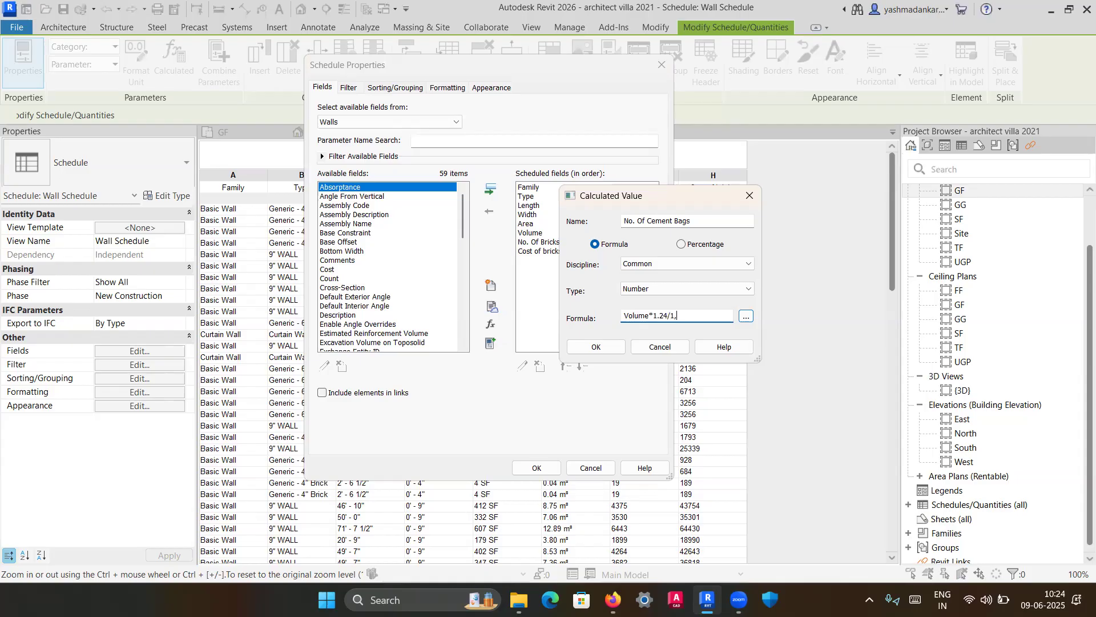
text(m)
key(BackSpace)
click(596, 347)
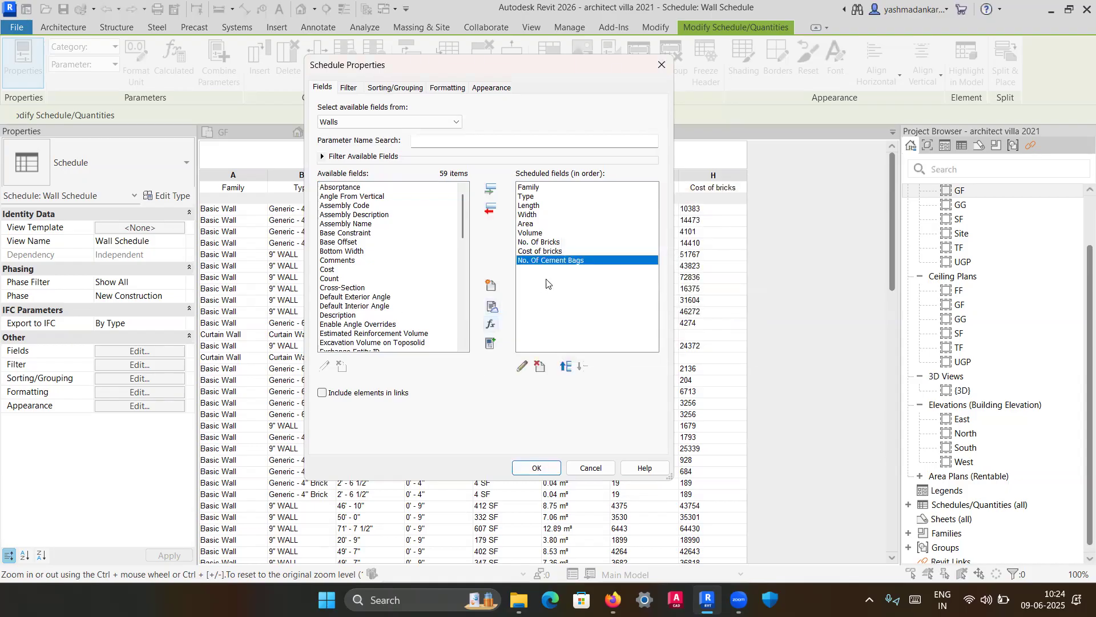
click(547, 474)
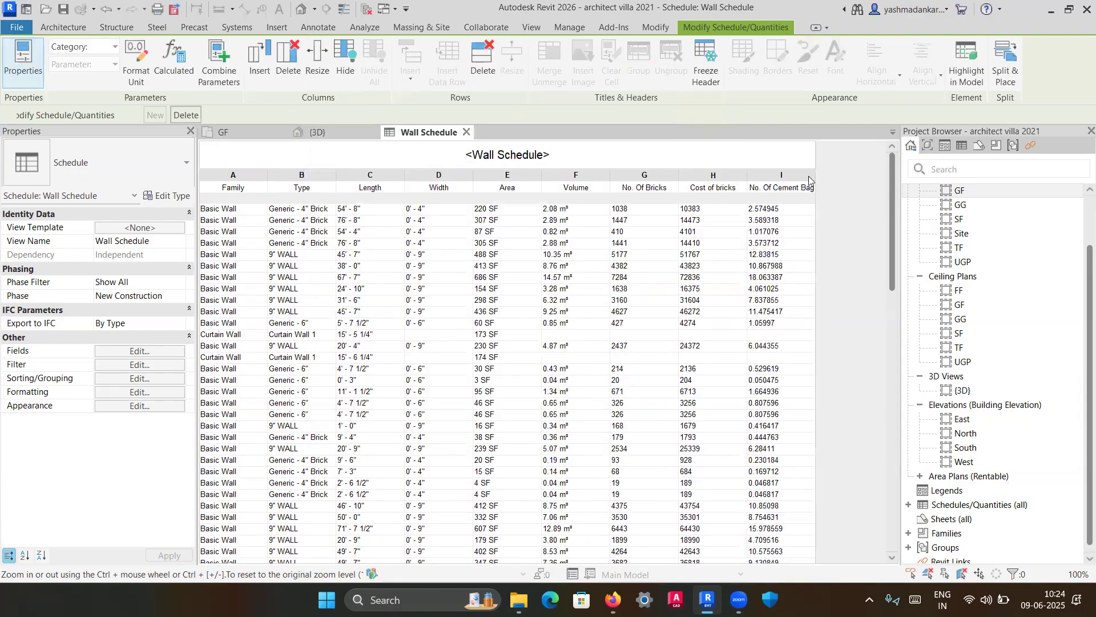
Override the default number format of the No. Of Cement Bags column with Fixed units at 0 decimal places.
click(780, 175)
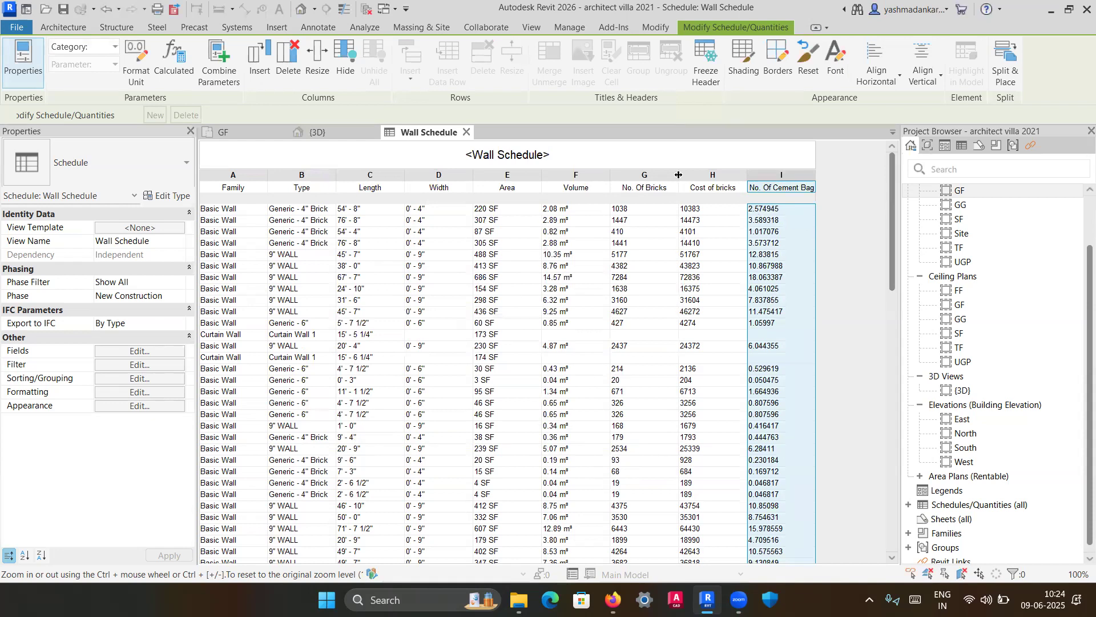
click(135, 62)
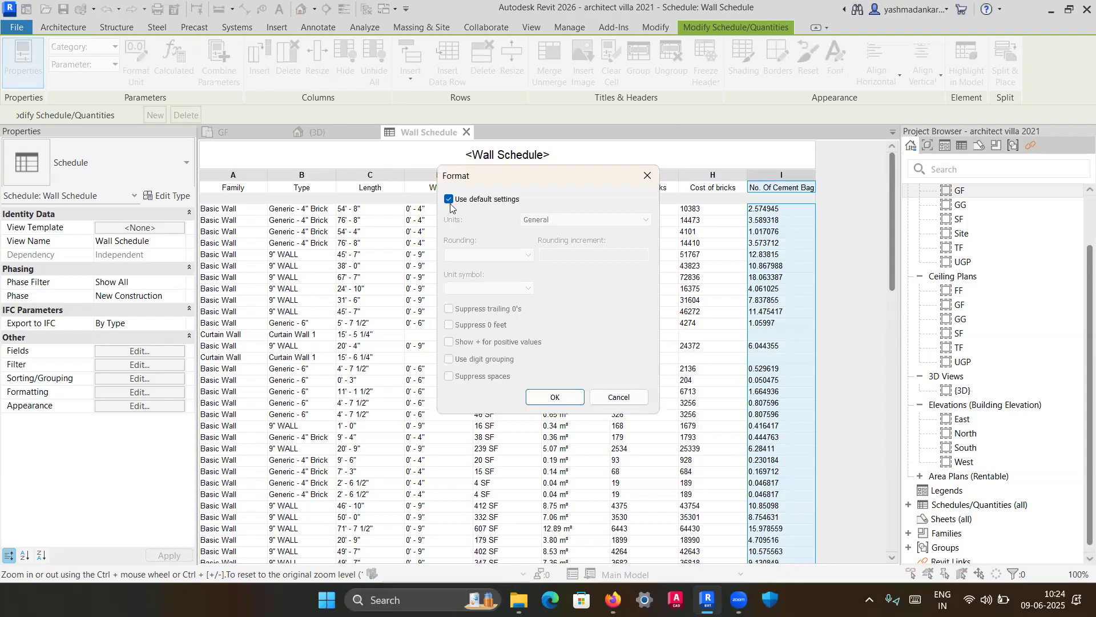
click(447, 199)
click(447, 199)
click(448, 199)
click(551, 220)
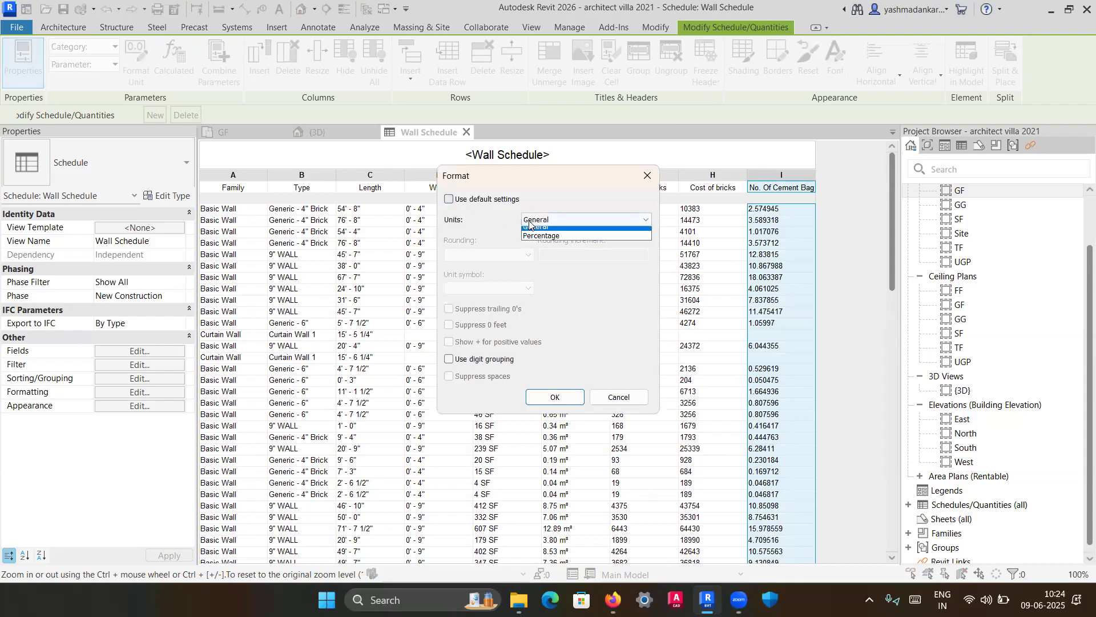
click(543, 231)
click(582, 220)
click(542, 240)
click(552, 397)
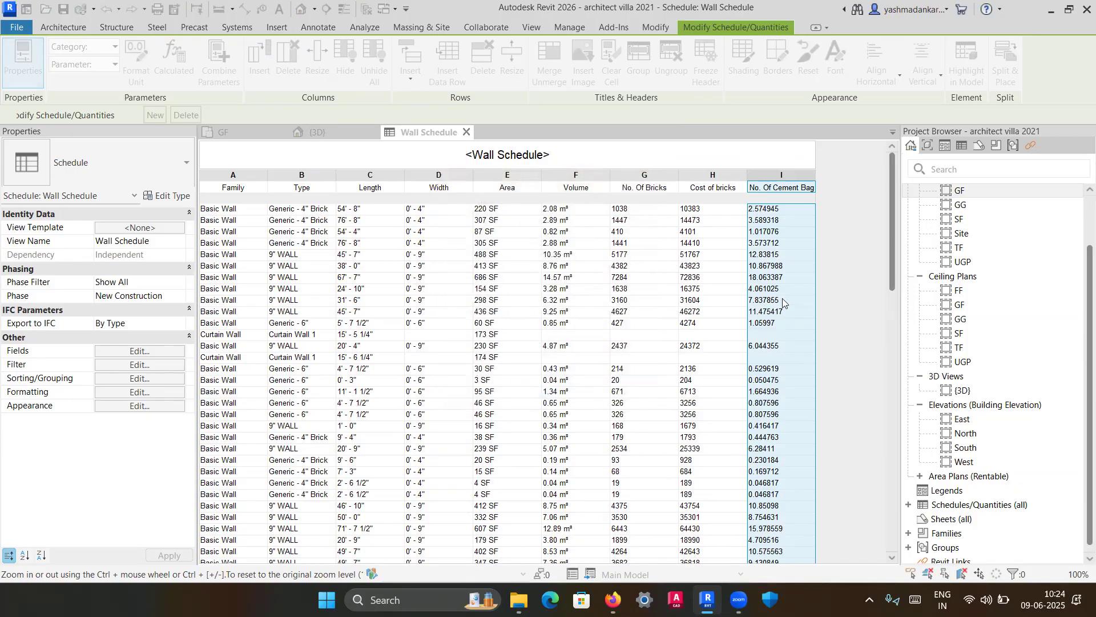
Examine the No. Of Cement Bags values down the schedule and review the column's unit format without changing it.
click(761, 215)
scroll(742, 297, down, 10)
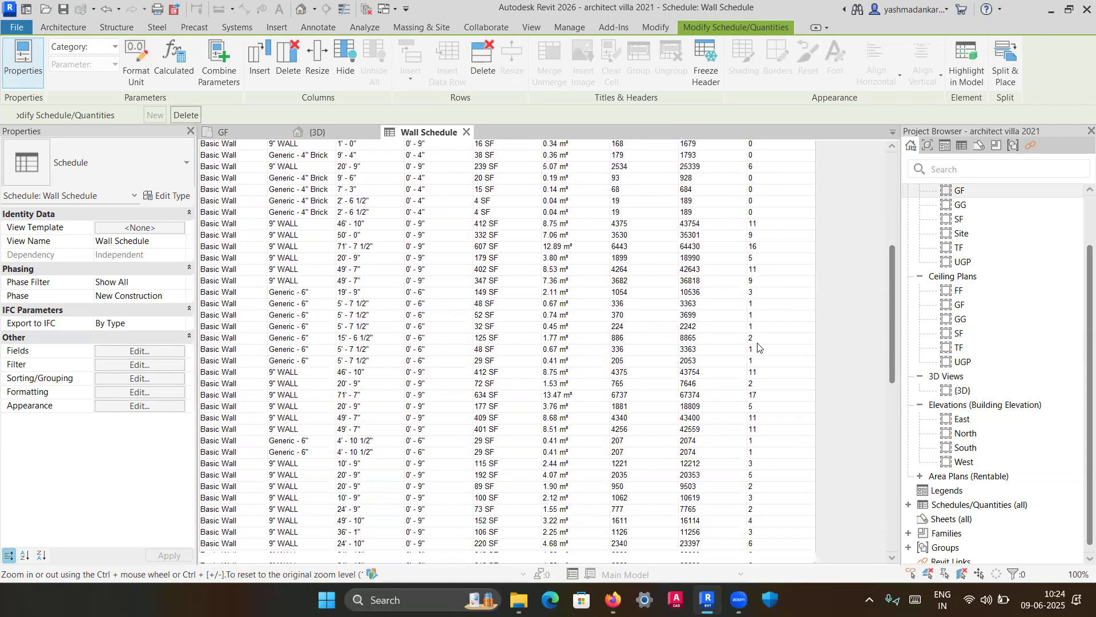
scroll(753, 412, down, 2)
scroll(742, 408, up, 15)
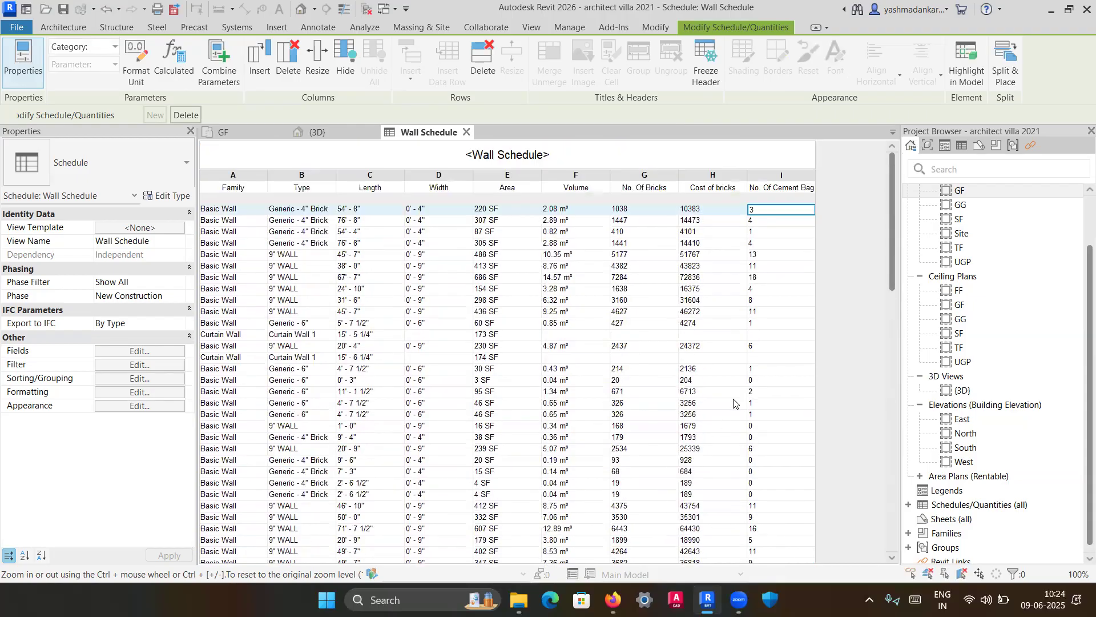
click(779, 177)
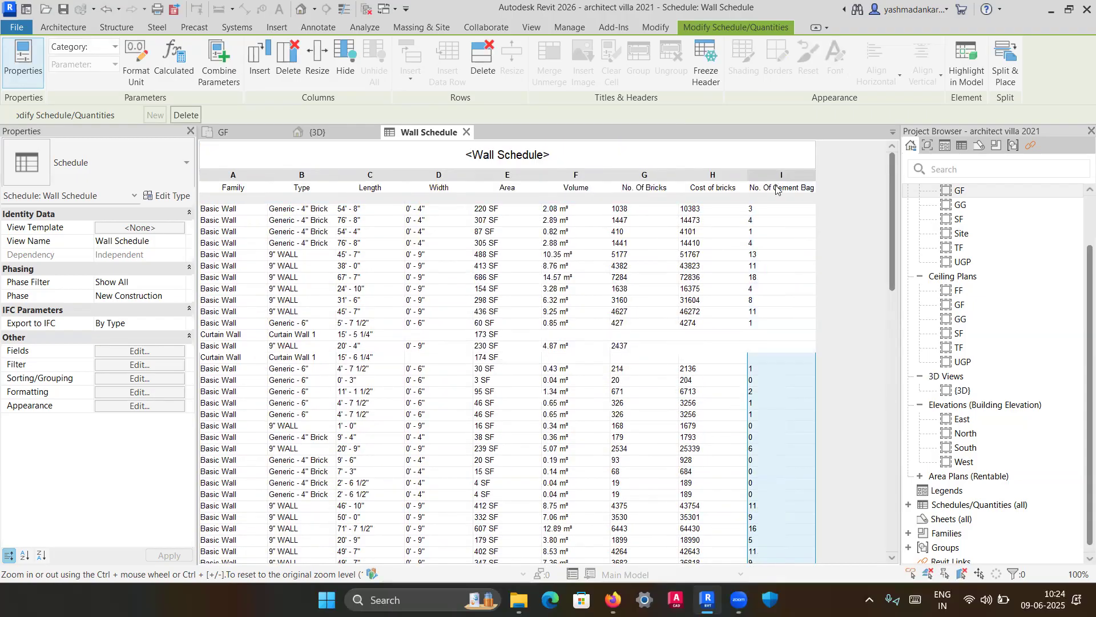
click(132, 61)
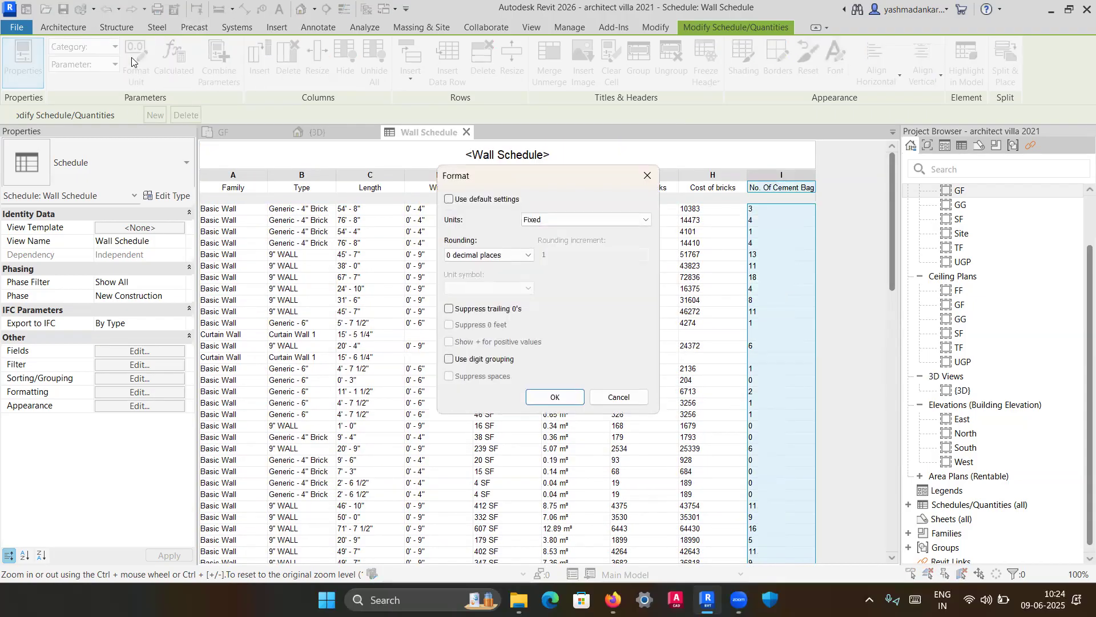
click(648, 175)
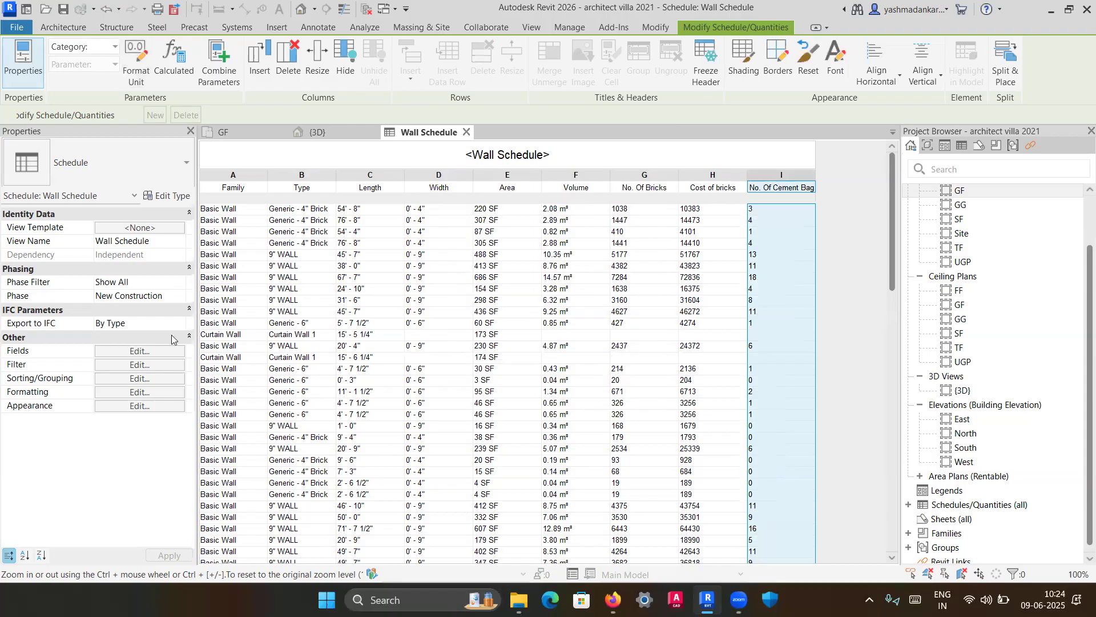
Set the No. Of Cement Bags field to calculate totals and check its grand total at the end of the schedule.
click(135, 352)
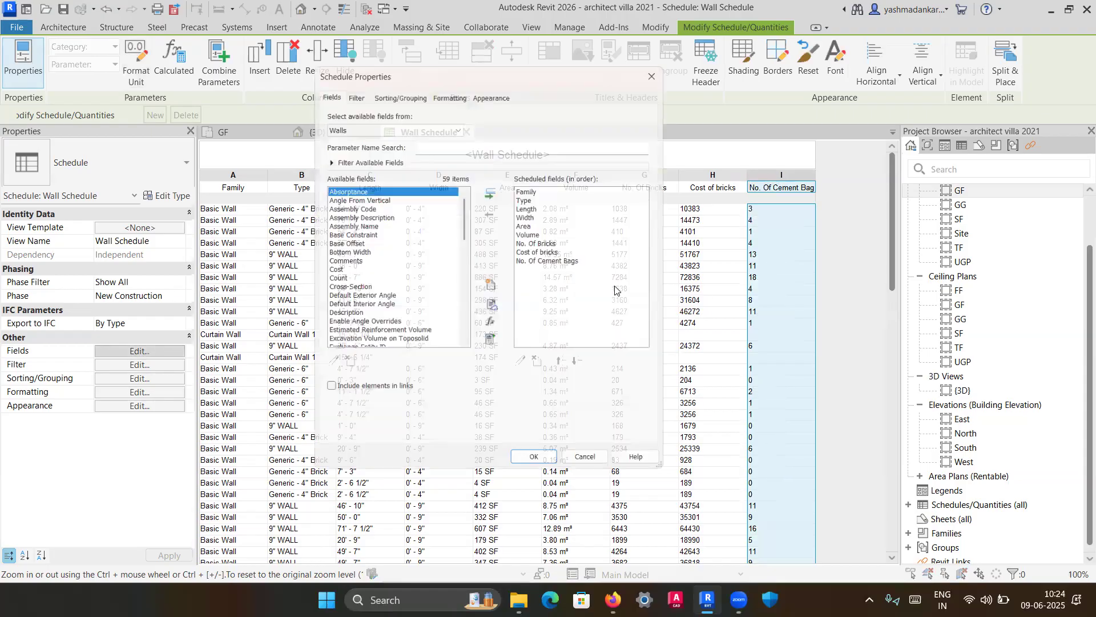
click(545, 261)
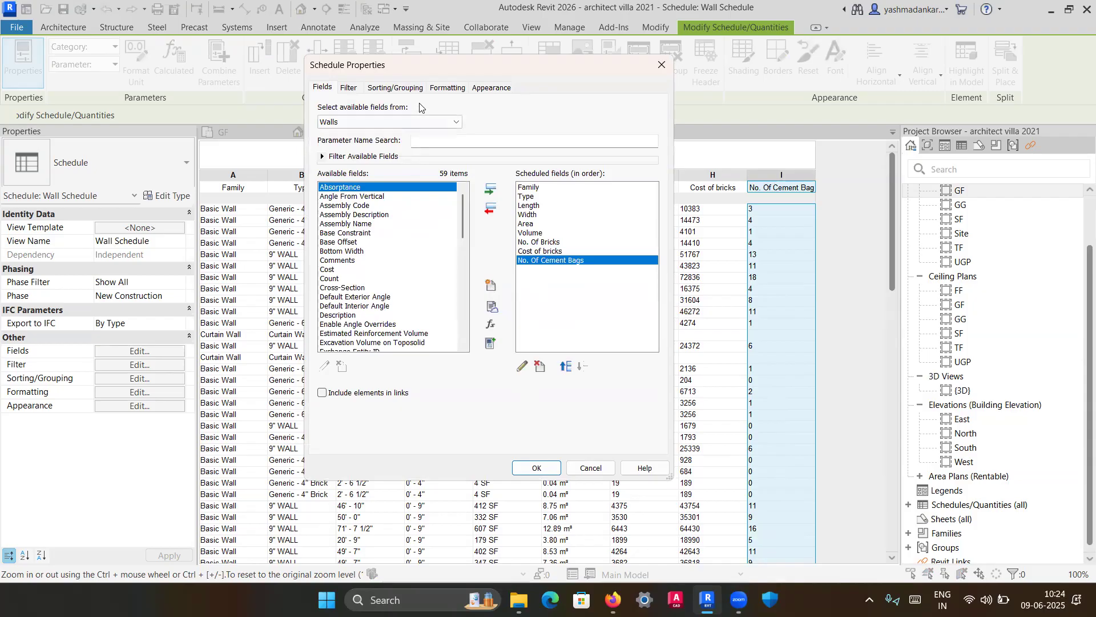
click(448, 88)
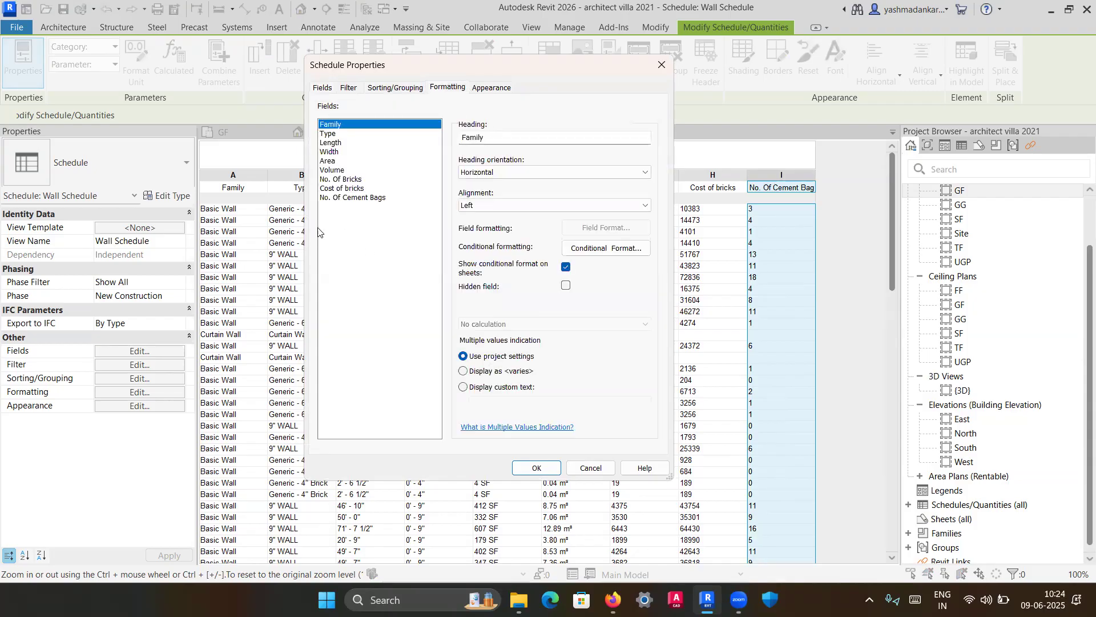
click(354, 197)
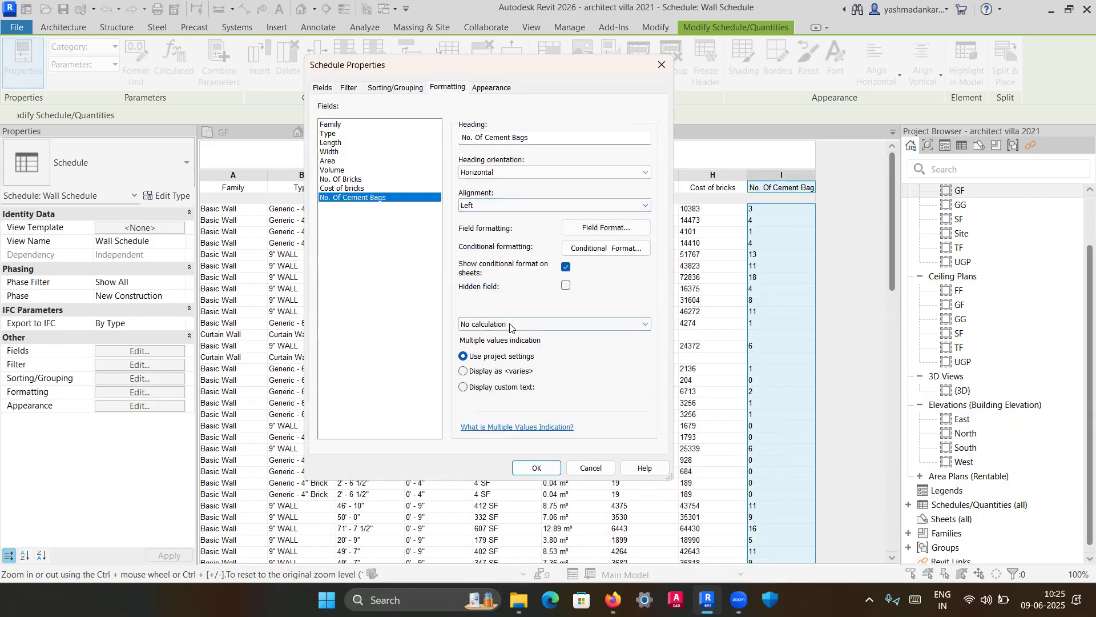
click(509, 324)
click(482, 345)
click(537, 467)
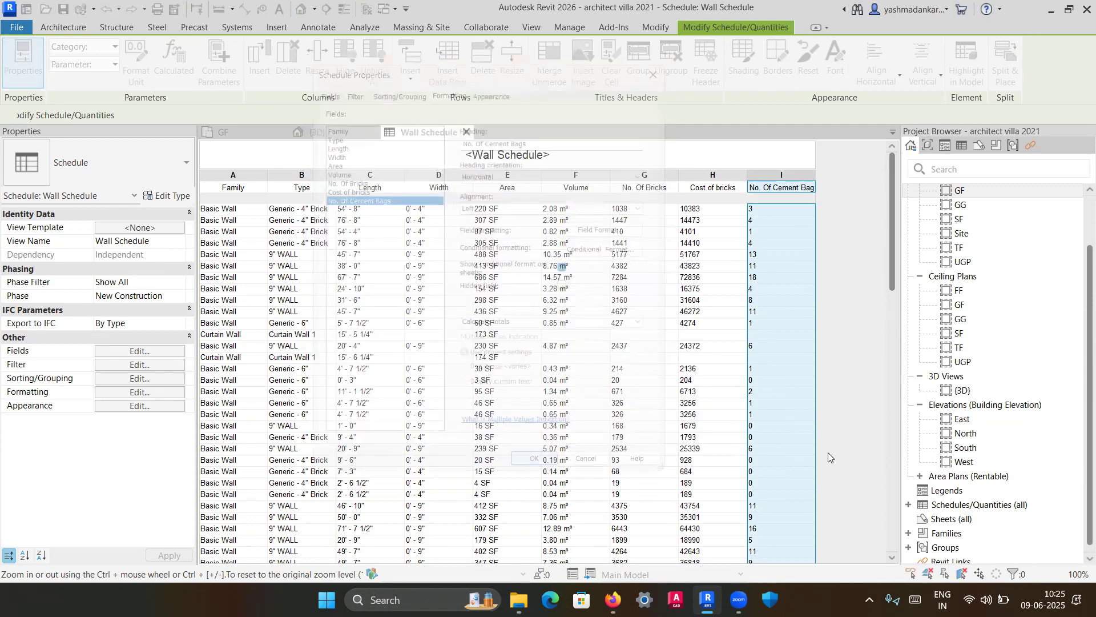
scroll(803, 412, down, 15)
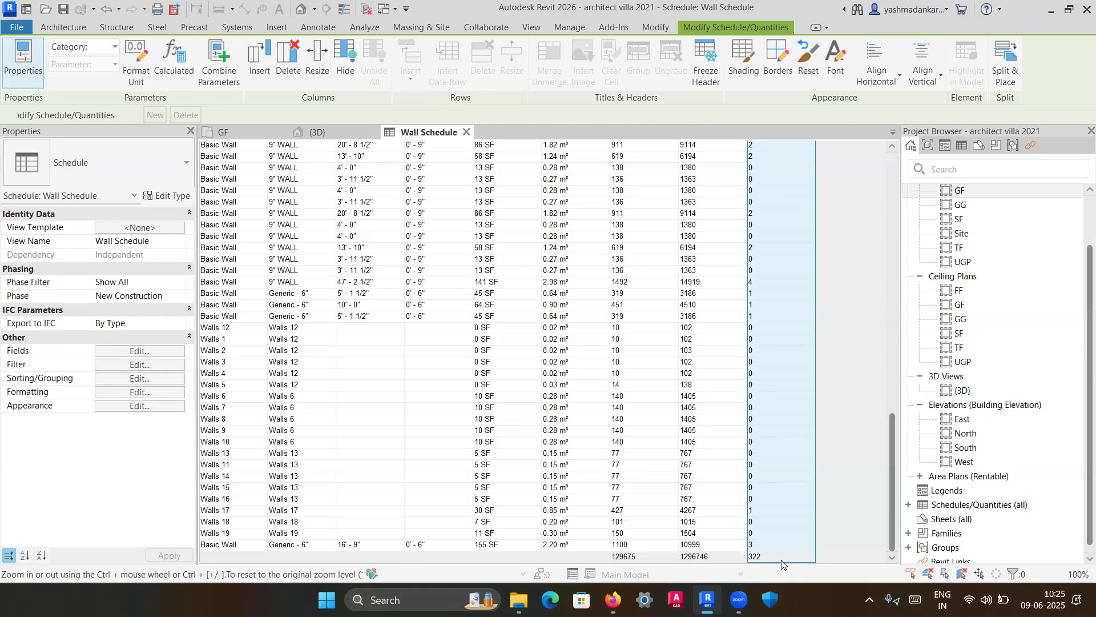
scroll(800, 482, up, 8)
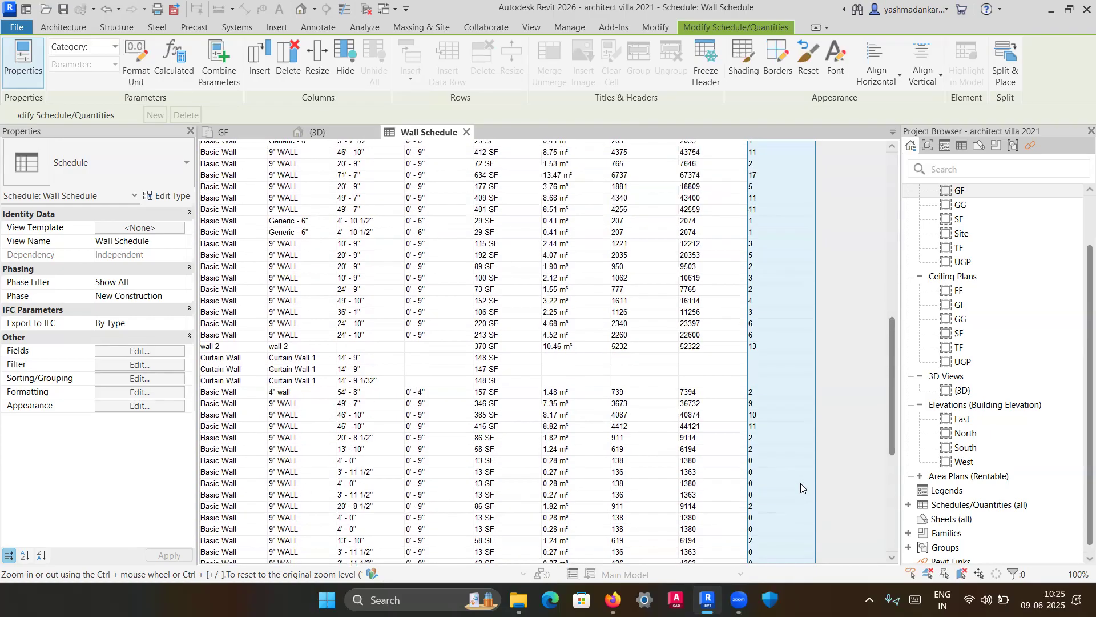
scroll(800, 483, up, 10)
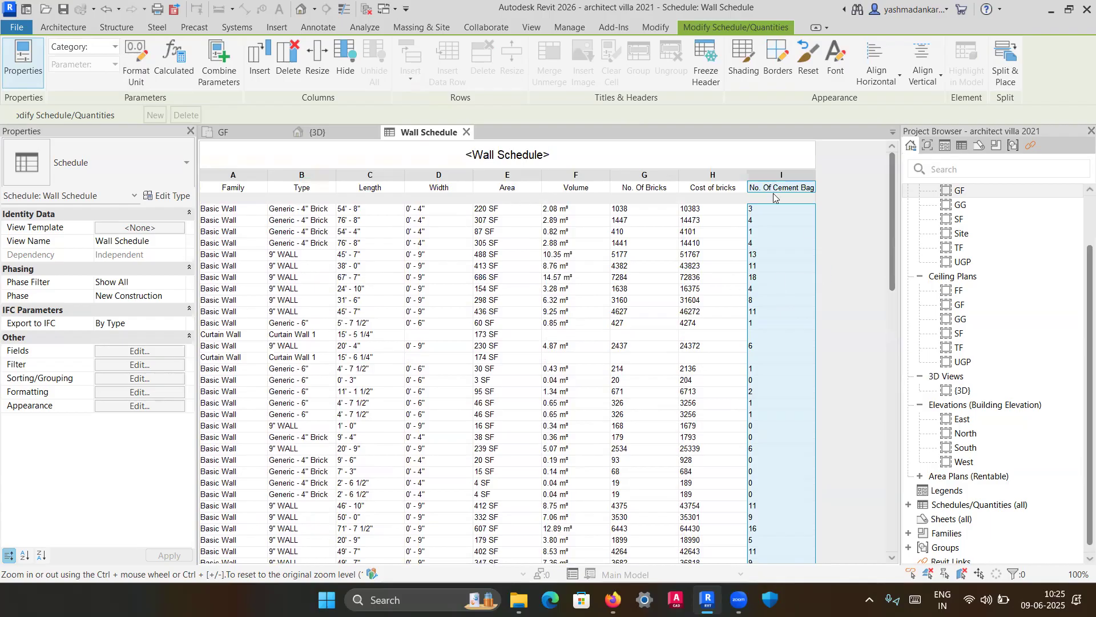
Start a new calculated value in the wall schedule's fields and name it Cost of Cement bags.
click(152, 350)
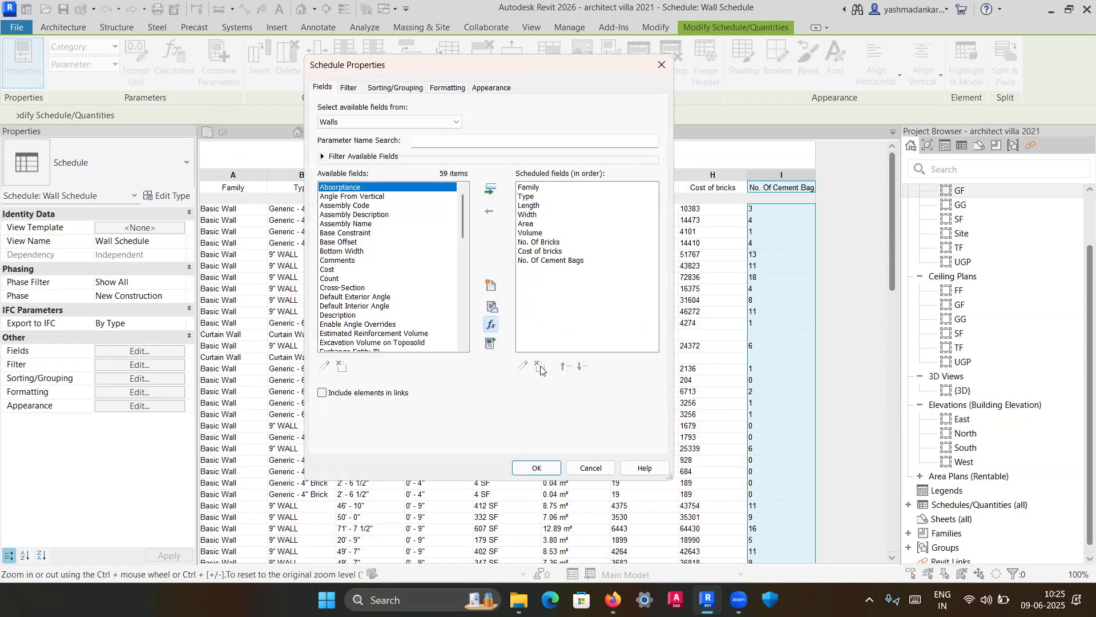
click(490, 325)
click(916, 599)
drag(404, 217, 344, 217)
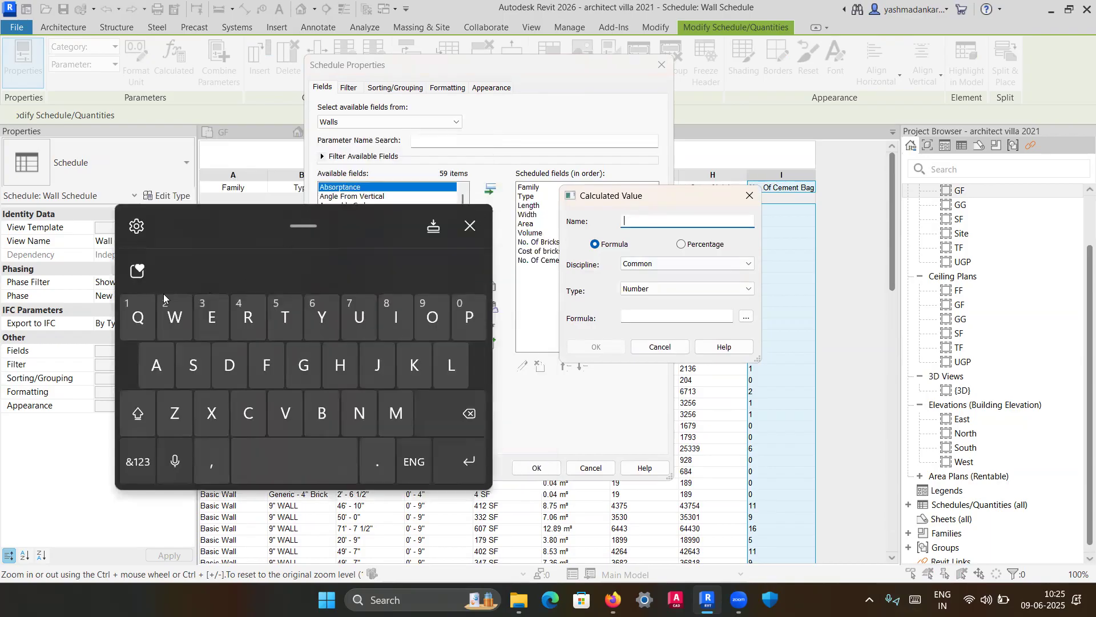
click(258, 412)
click(432, 317)
click(193, 366)
click(285, 320)
click(294, 460)
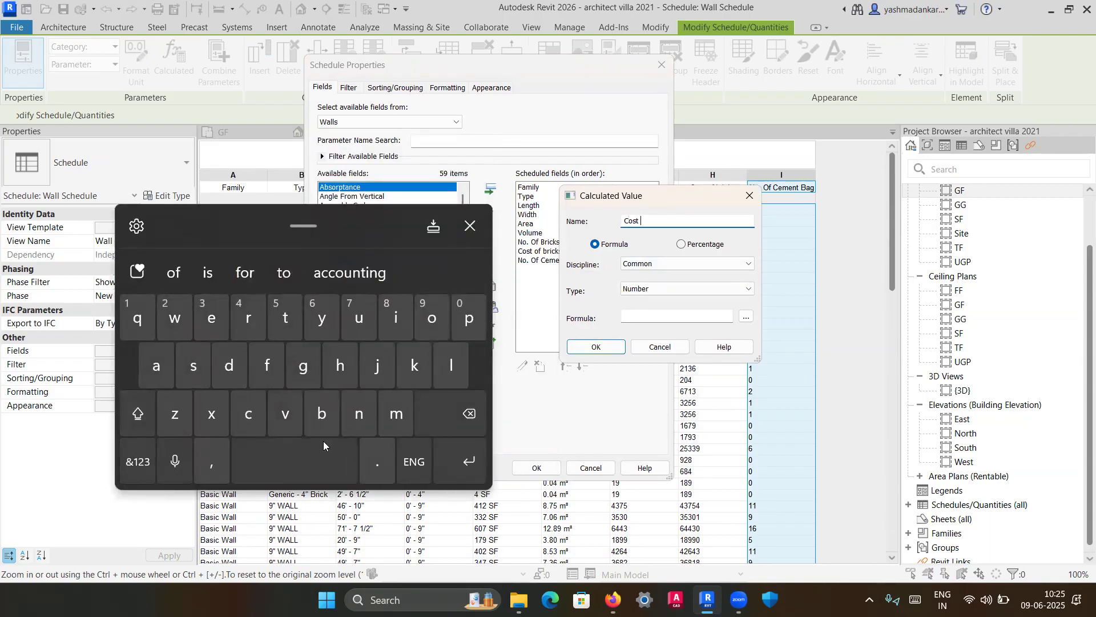
click(432, 318)
click(182, 275)
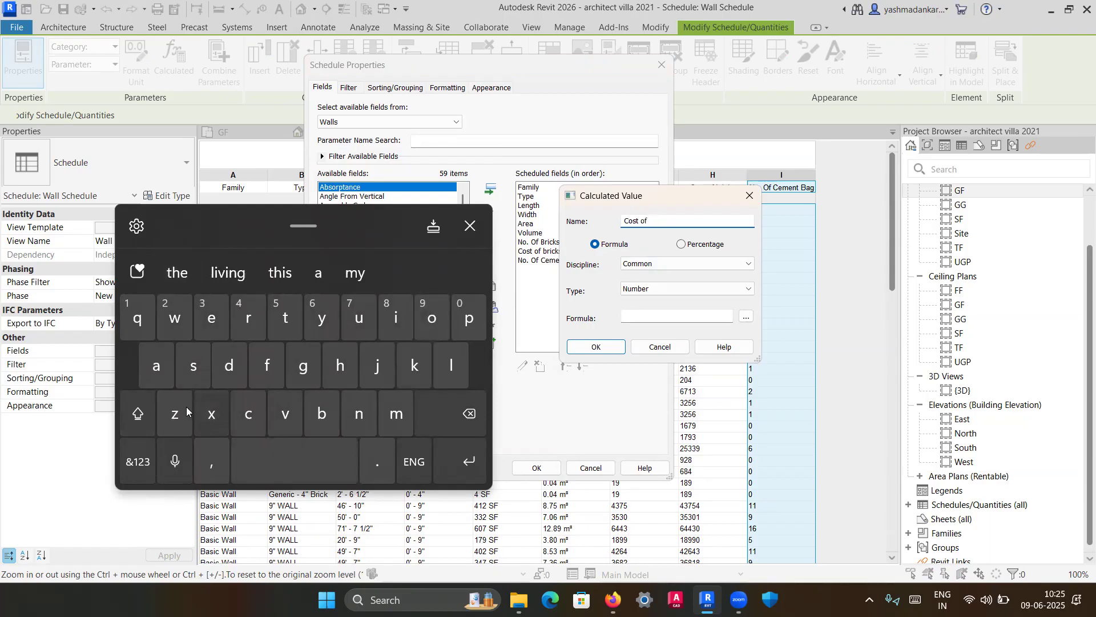
click(137, 412)
click(247, 413)
click(212, 318)
click(396, 412)
click(291, 273)
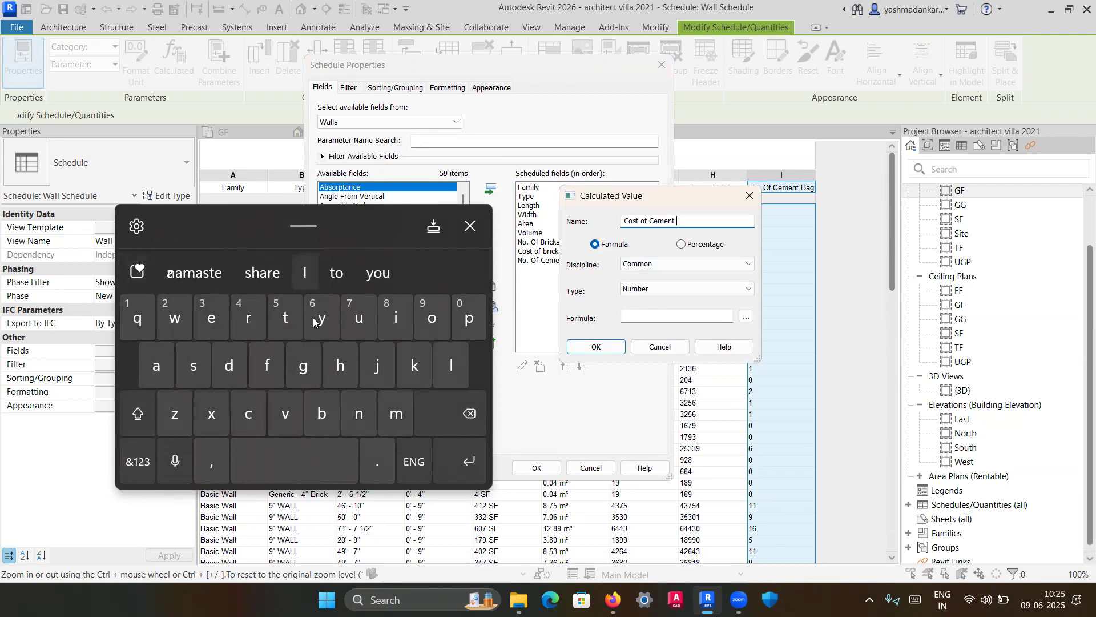
click(322, 413)
click(153, 372)
click(303, 366)
click(193, 365)
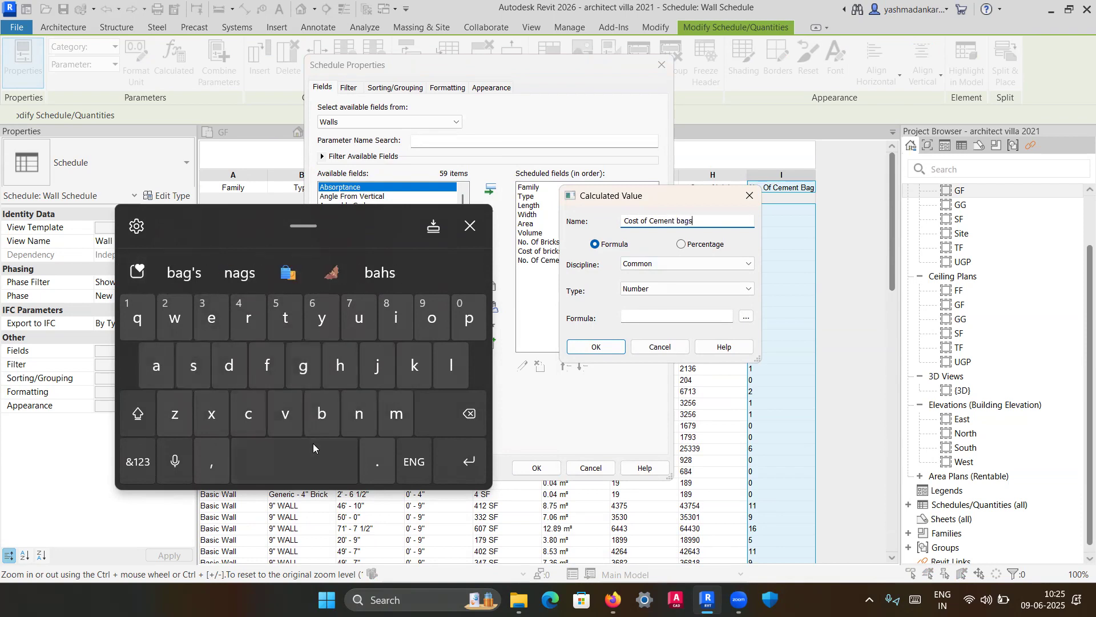
click(470, 226)
Set the Cost of Cement bags formula to No. Of Cement Bags*350 and apply the new column to the schedule.
click(747, 316)
click(628, 276)
click(631, 372)
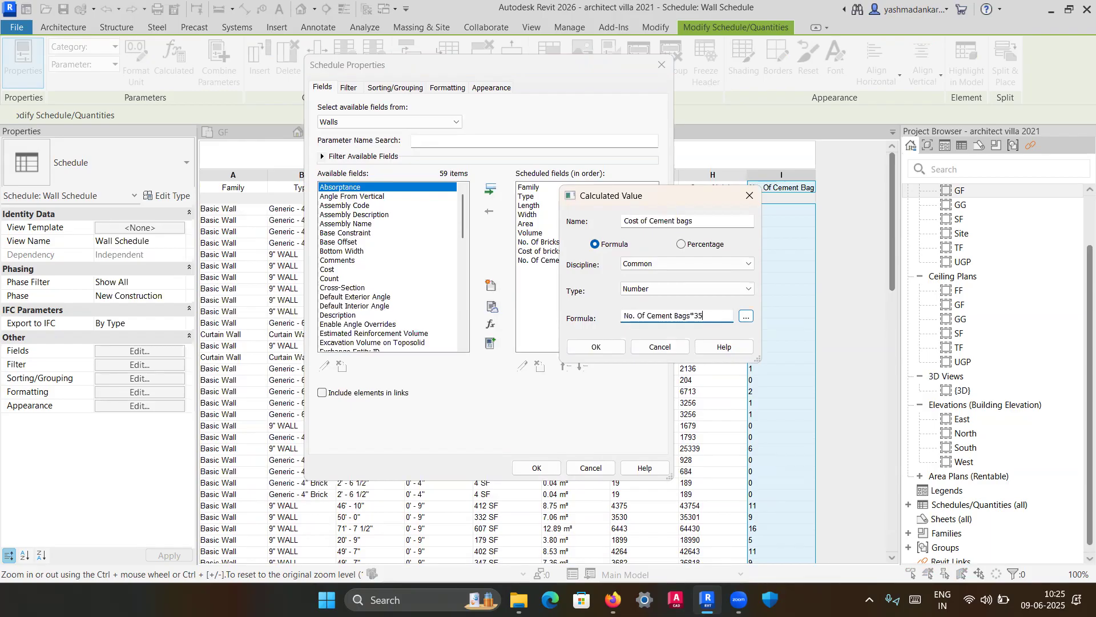
click(596, 347)
click(537, 468)
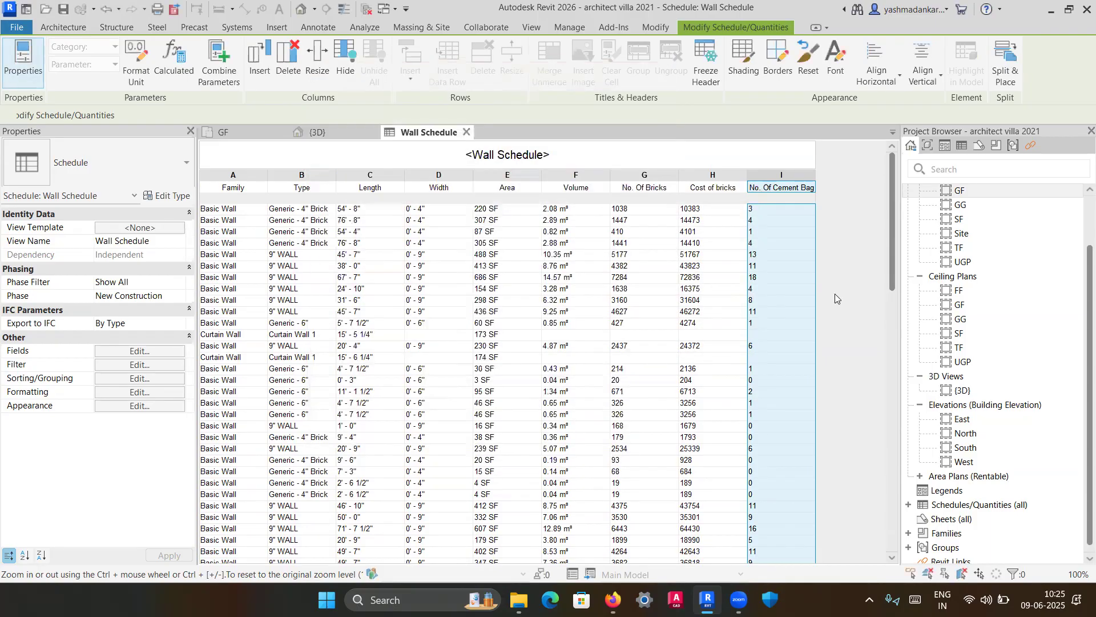
Override the default number format of the Cost of Cement bags column with Fixed units at 0 decimal places.
click(841, 245)
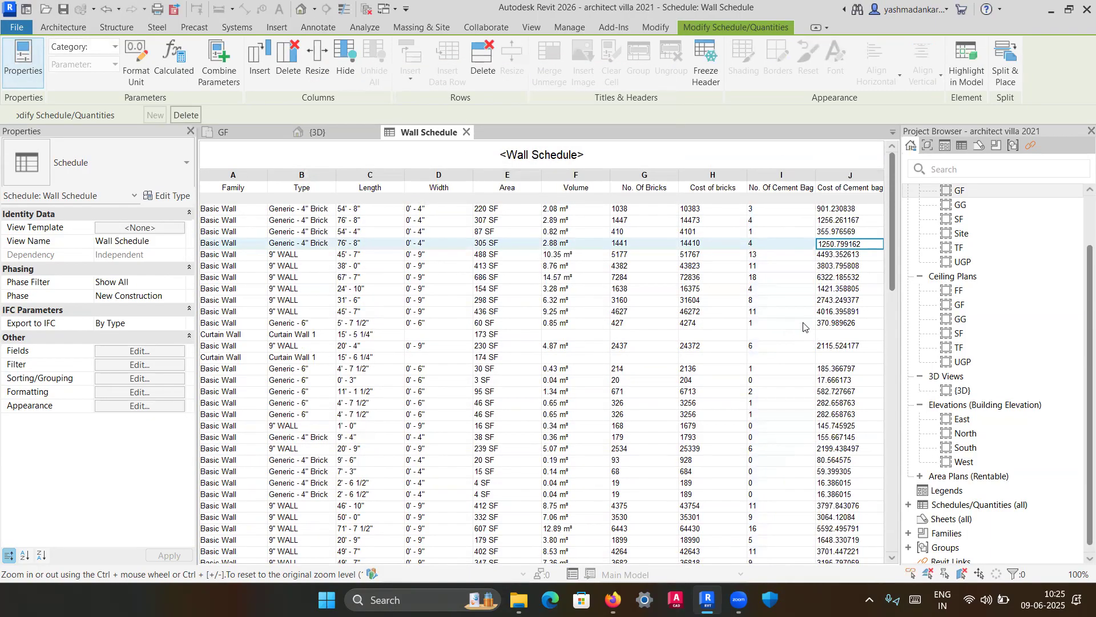
click(847, 176)
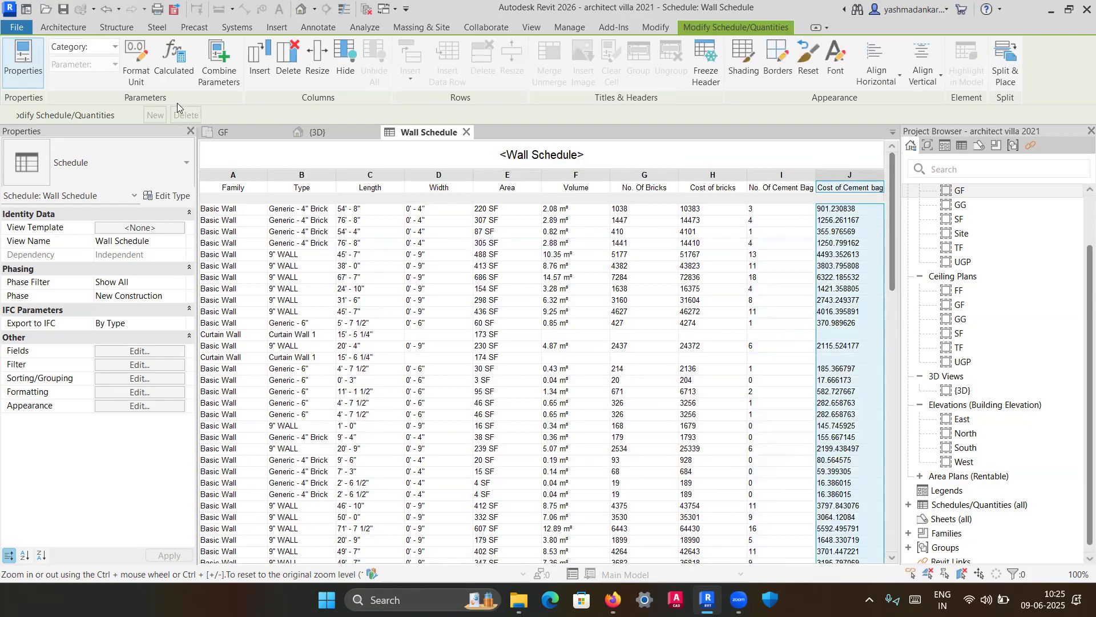
click(136, 61)
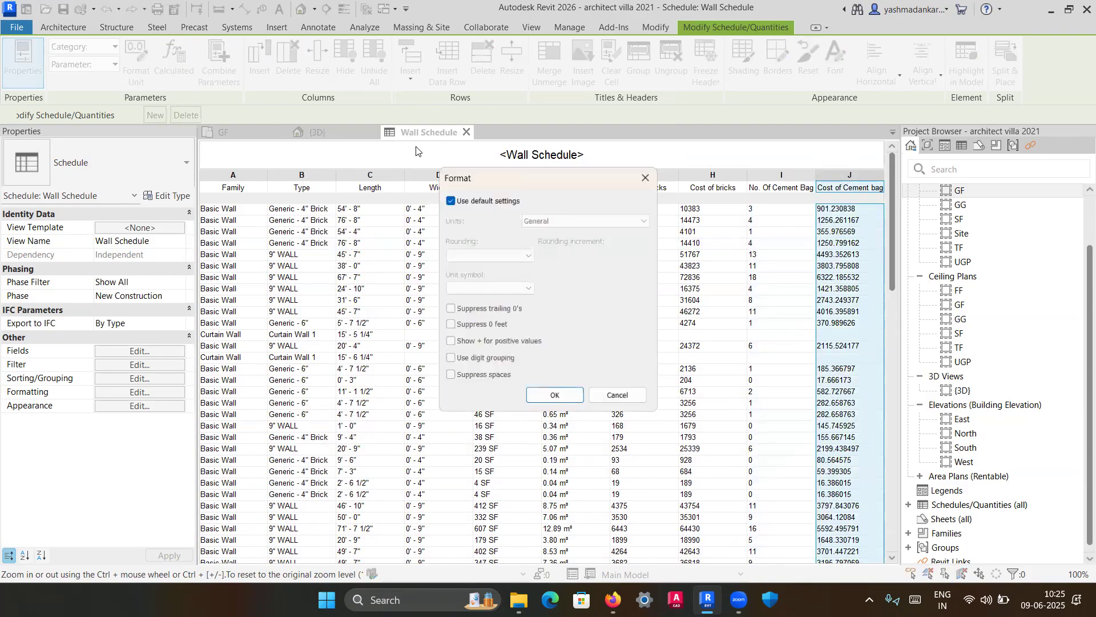
click(449, 199)
click(585, 220)
click(565, 250)
click(554, 397)
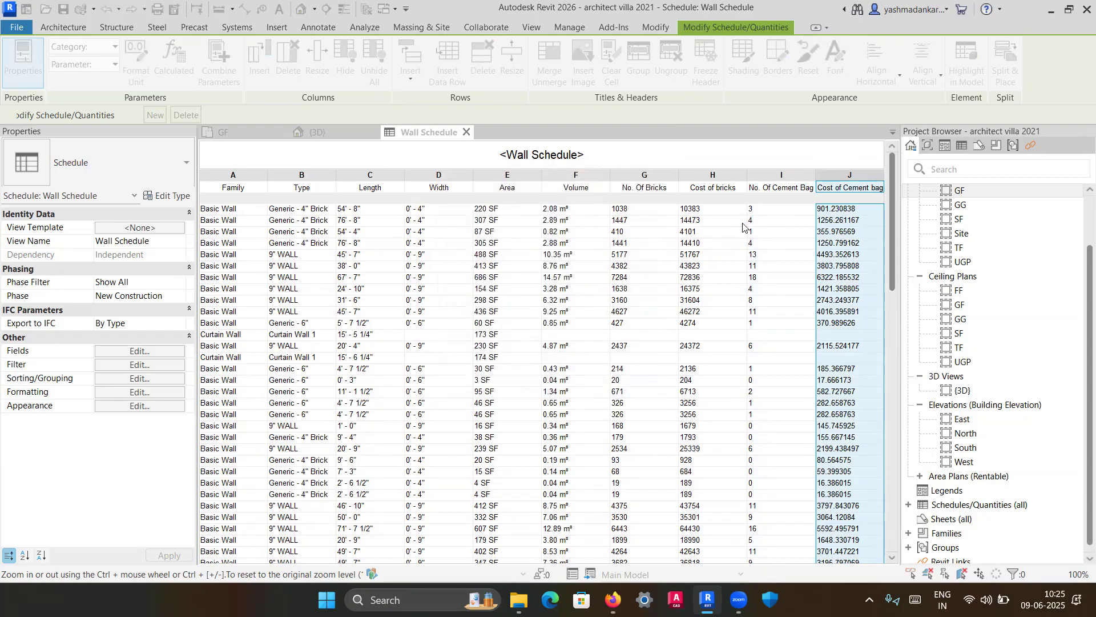
click(835, 232)
click(841, 181)
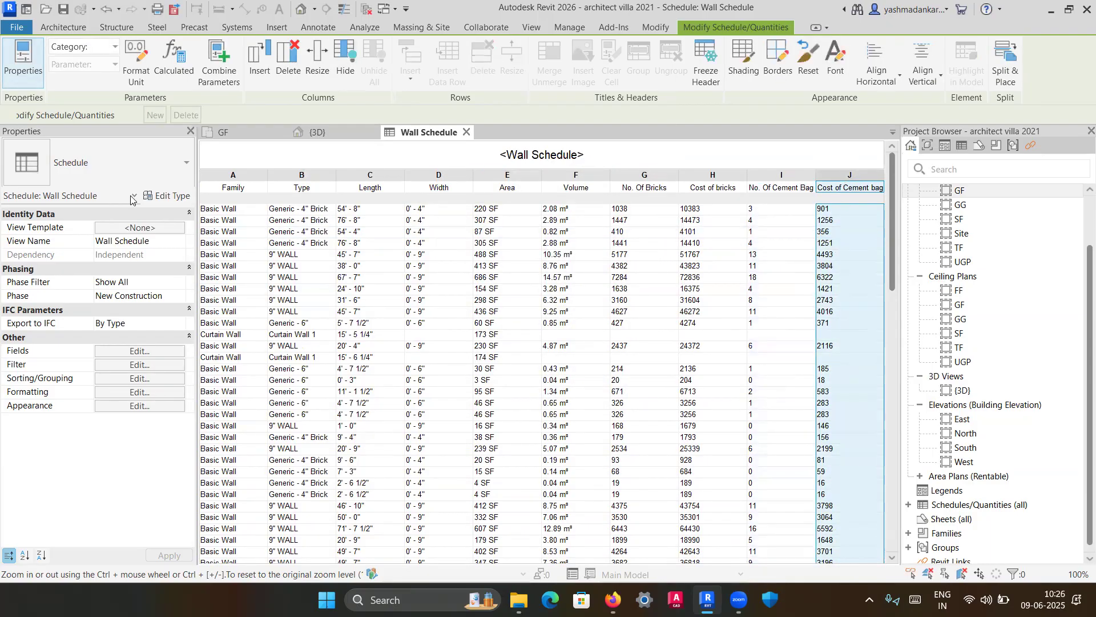
Set the Cost of Cement bags field to calculate totals and check its grand total at the end of the schedule.
click(152, 355)
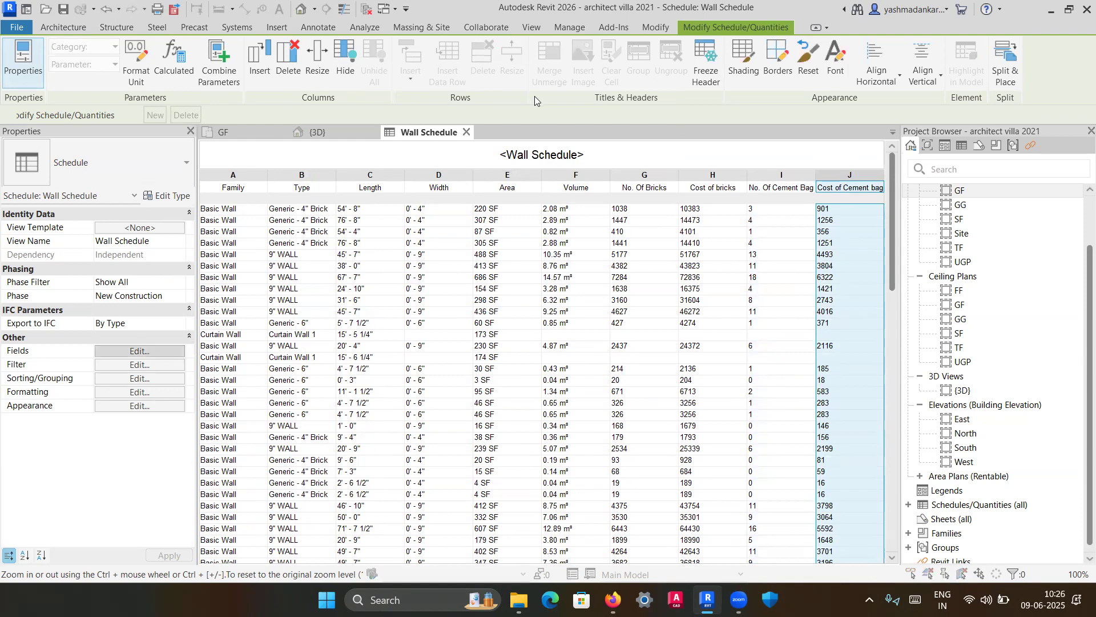
click(551, 269)
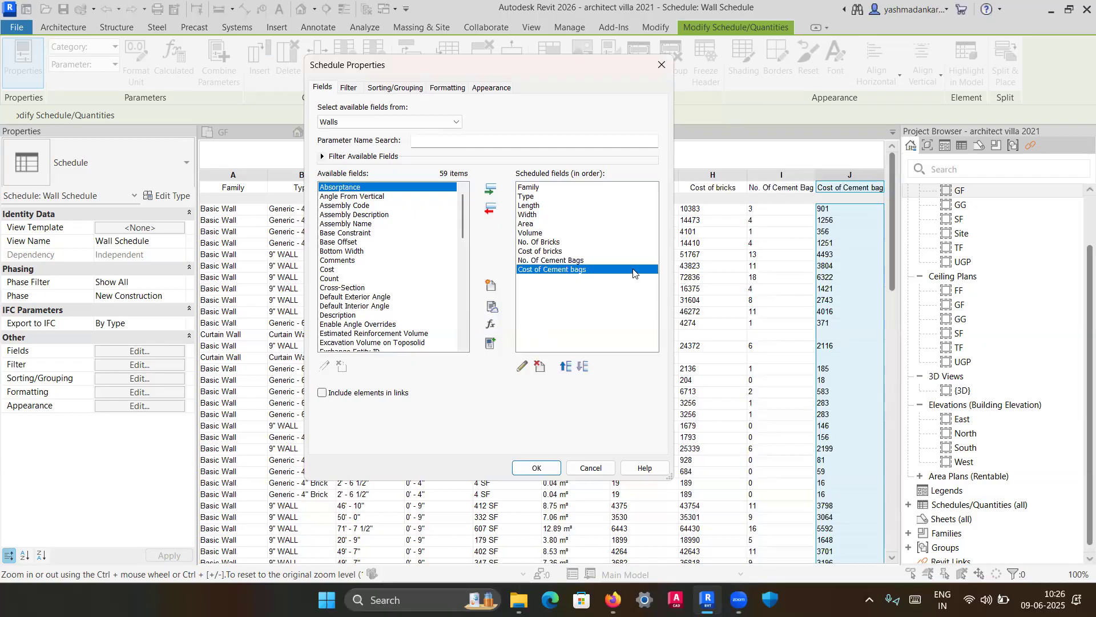
click(447, 87)
click(353, 207)
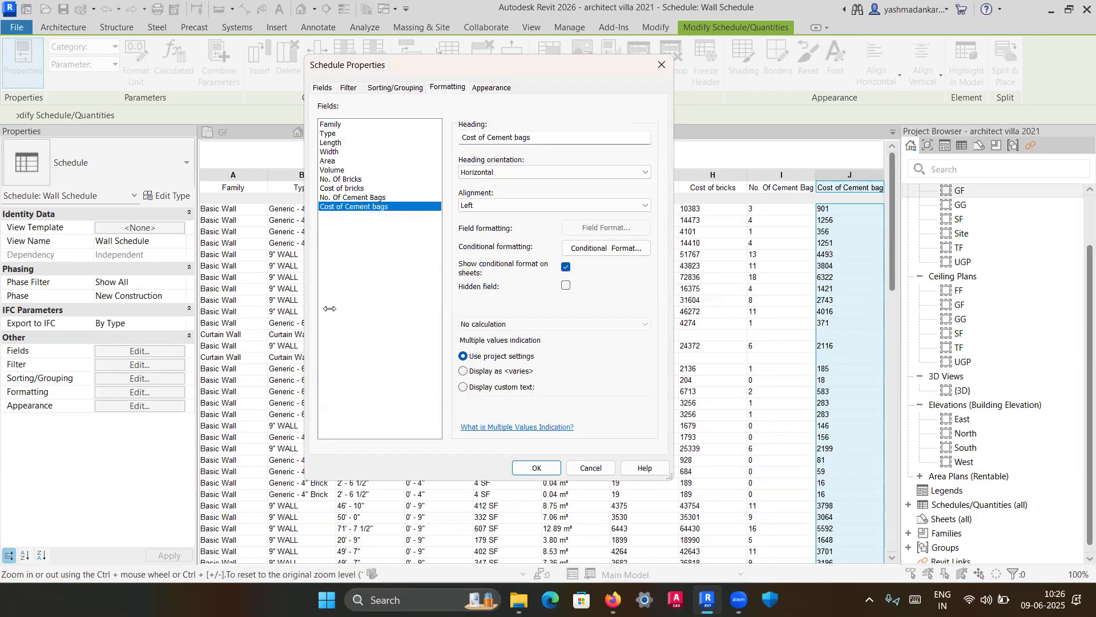
click(494, 323)
click(496, 354)
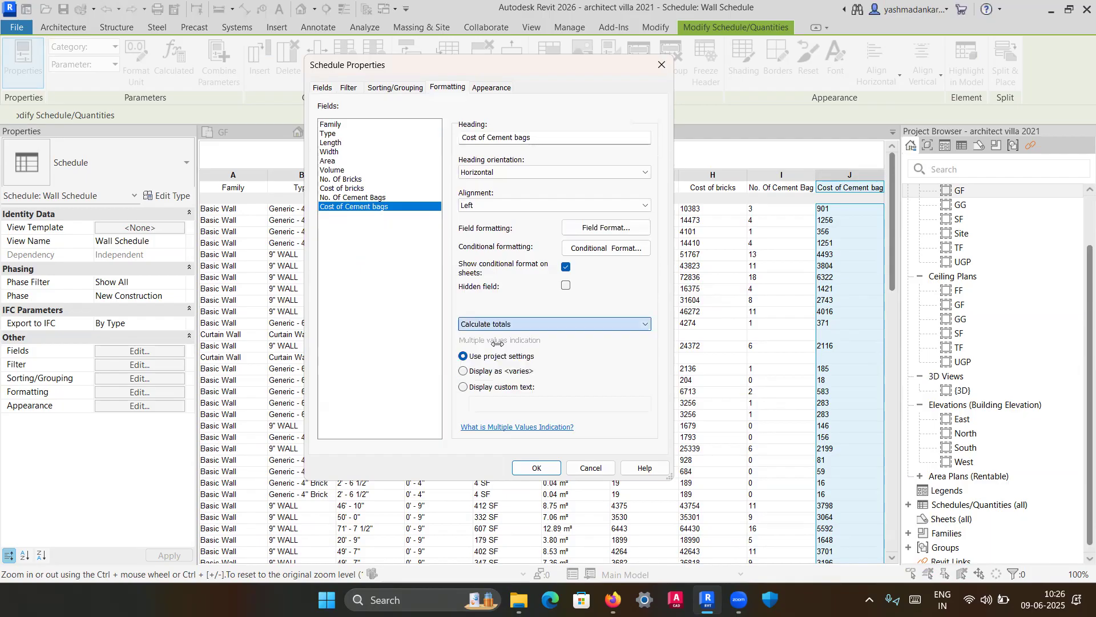
click(537, 467)
scroll(614, 360, down, 15)
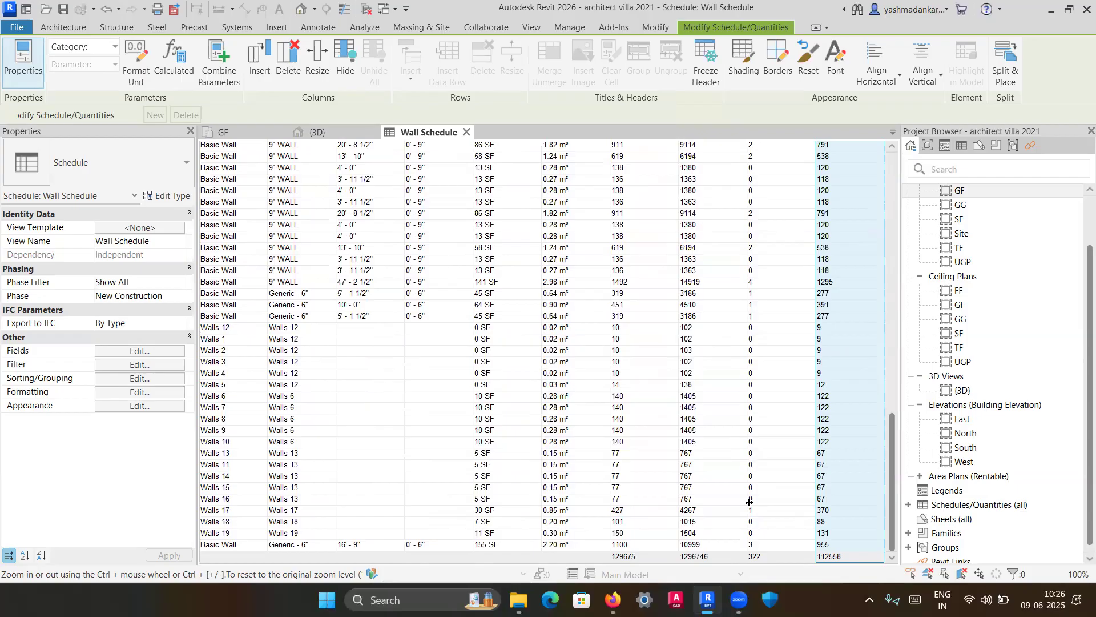
scroll(750, 501, up, 20)
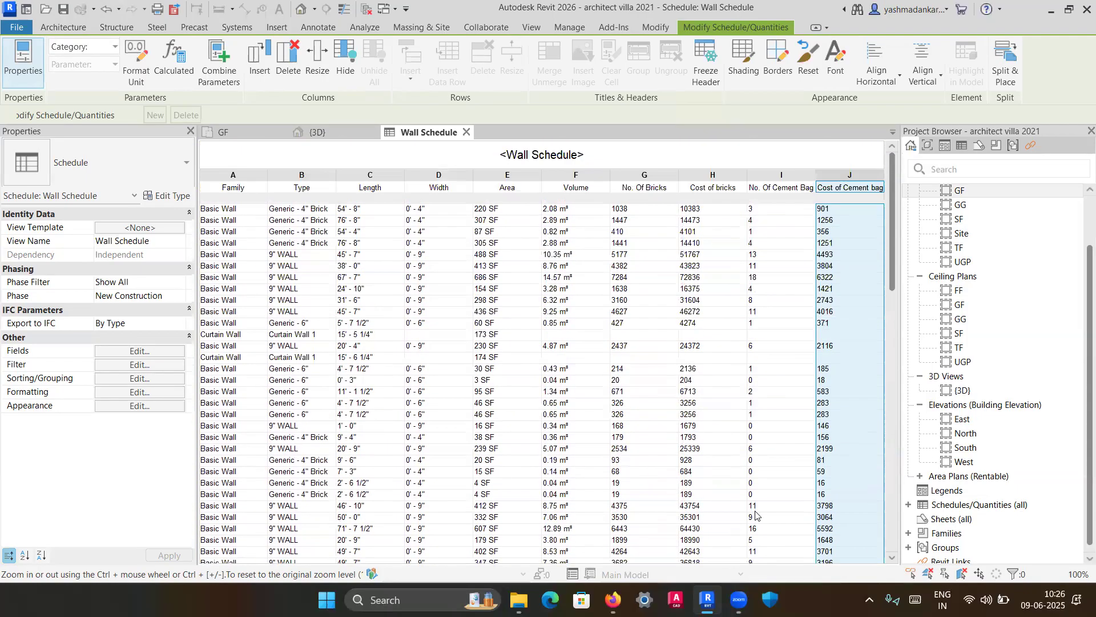
click(833, 346)
scroll(585, 492, down, 1)
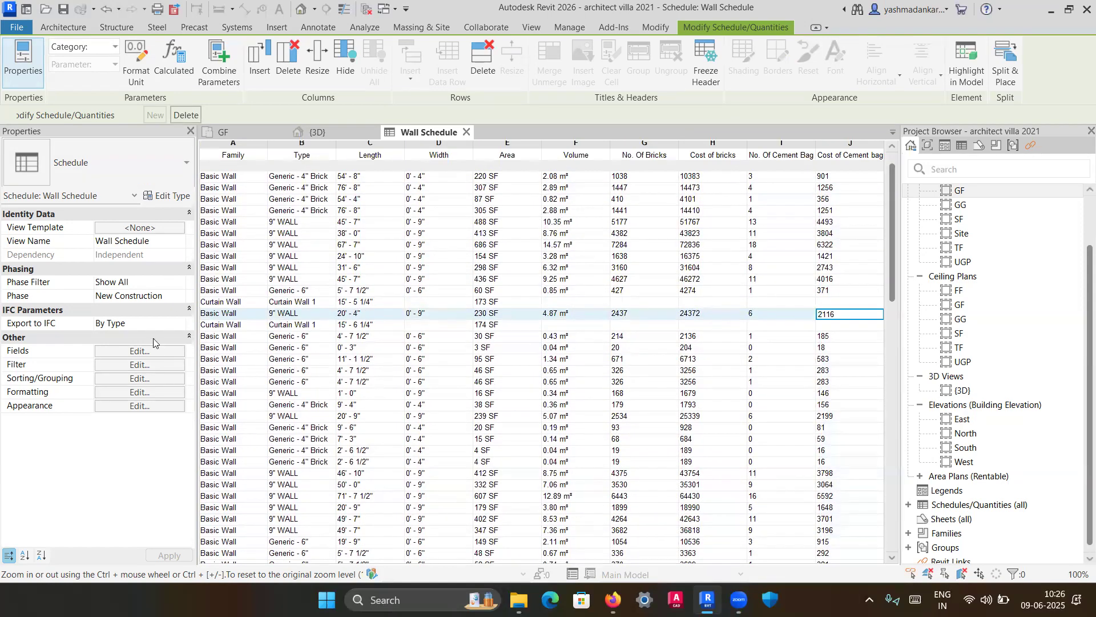
Start a new calculated value in the wall schedule's fields and name it QTY Of Sand in KG.
click(138, 352)
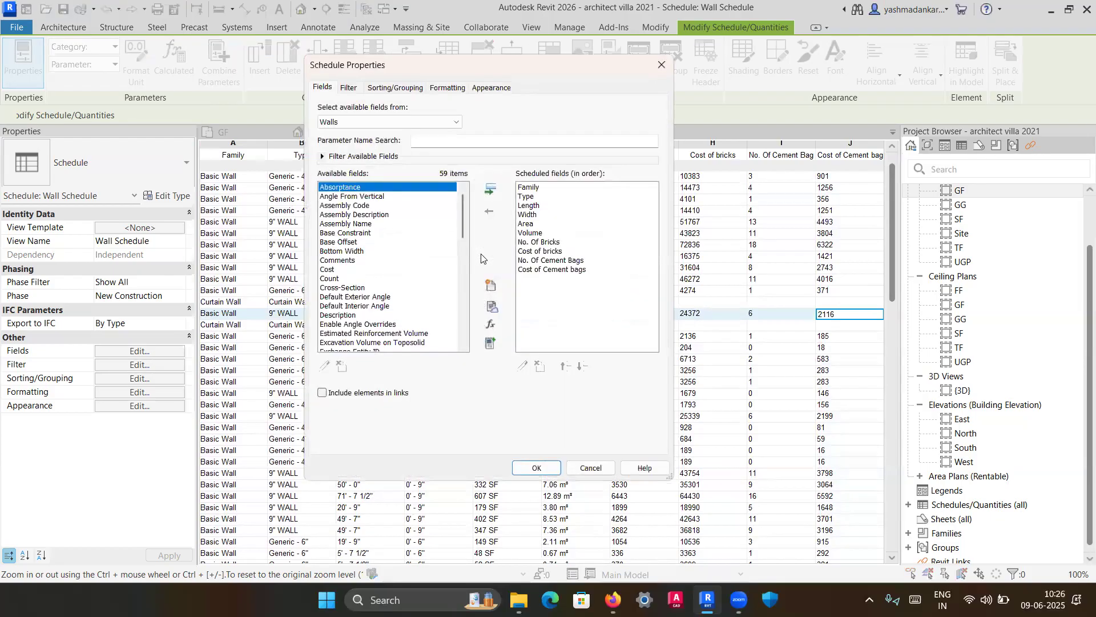
click(490, 325)
drag(651, 210, 580, 212)
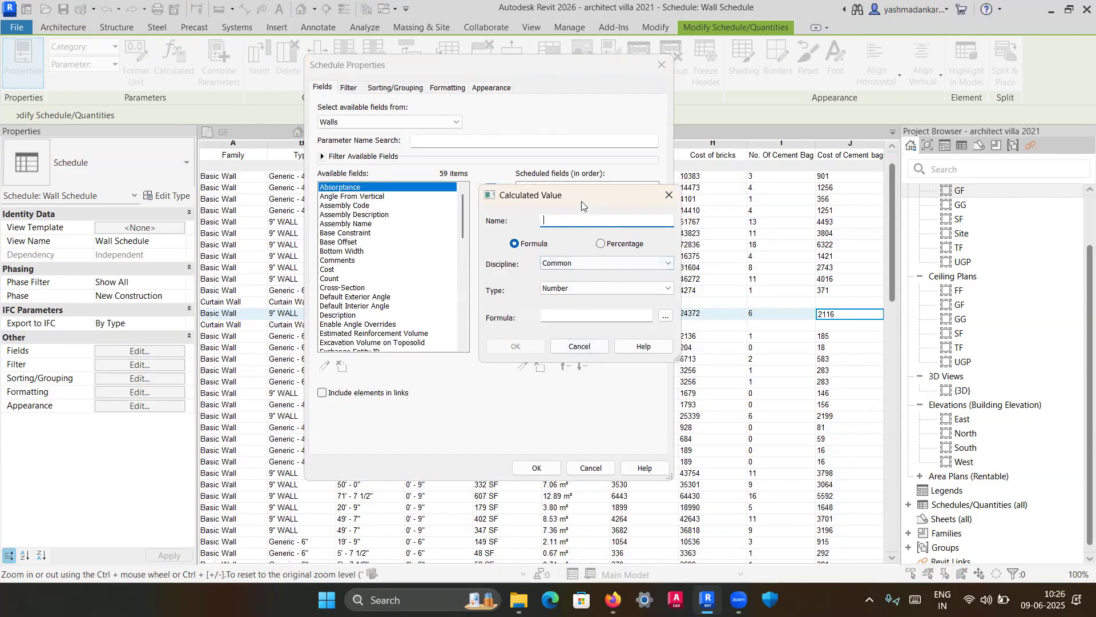
drag(581, 201, 438, 170)
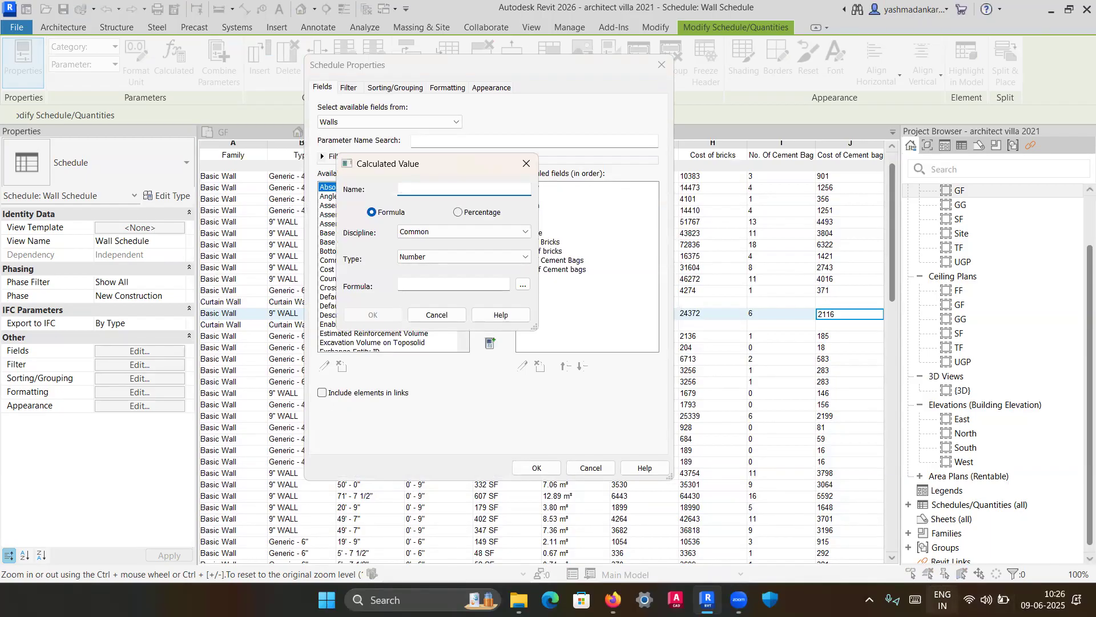
click(915, 600)
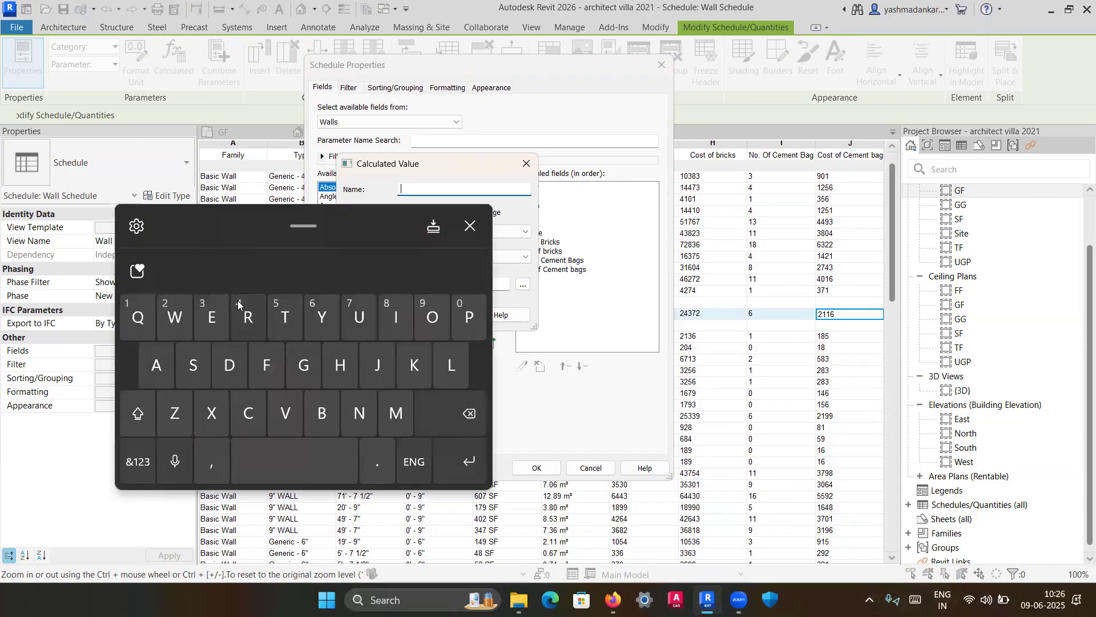
click(146, 326)
click(137, 413)
click(286, 319)
click(322, 318)
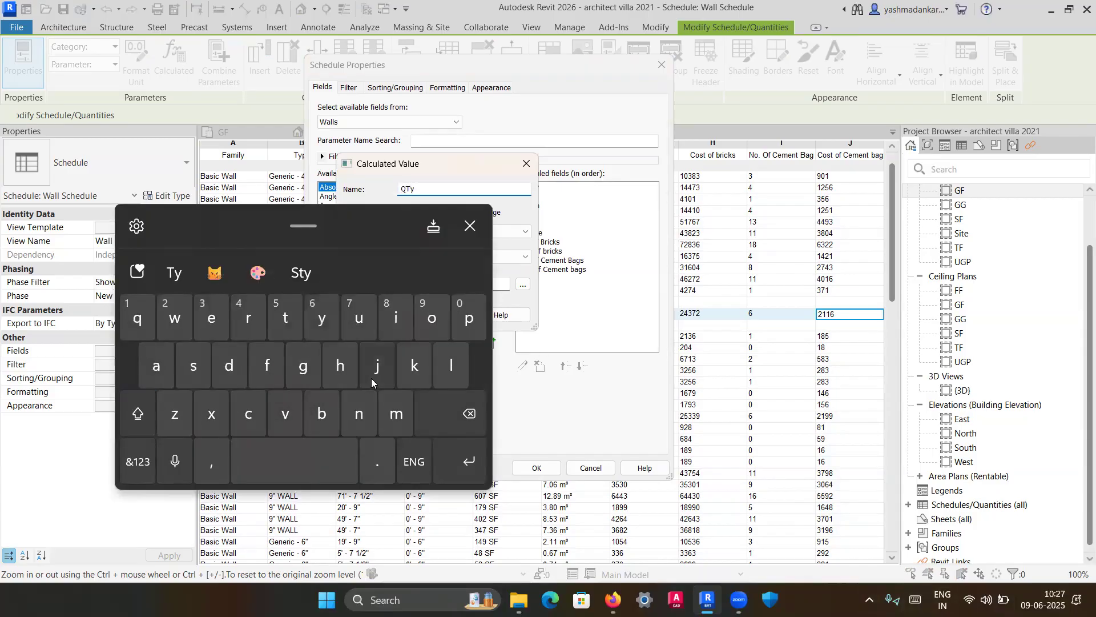
click(469, 413)
click(166, 406)
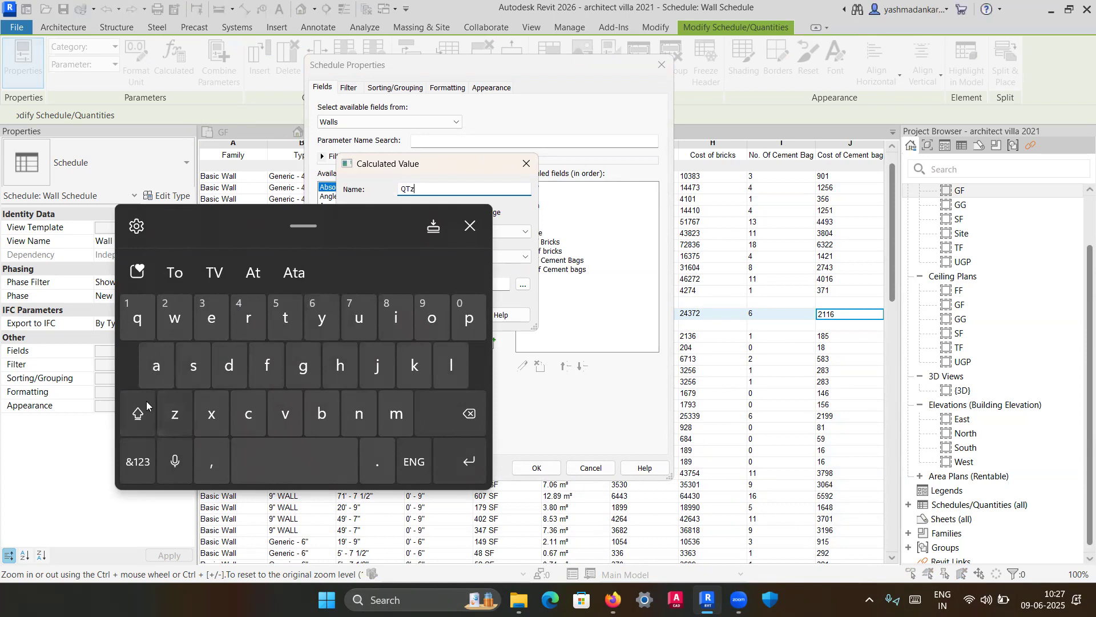
click(469, 414)
click(137, 413)
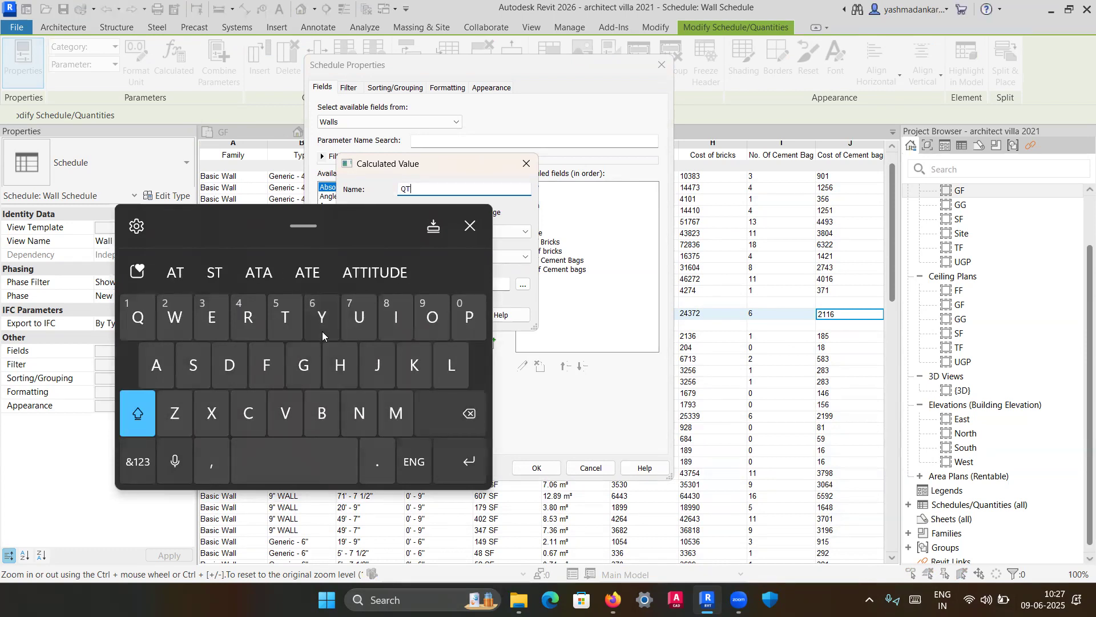
click(322, 331)
click(293, 462)
click(137, 412)
click(432, 319)
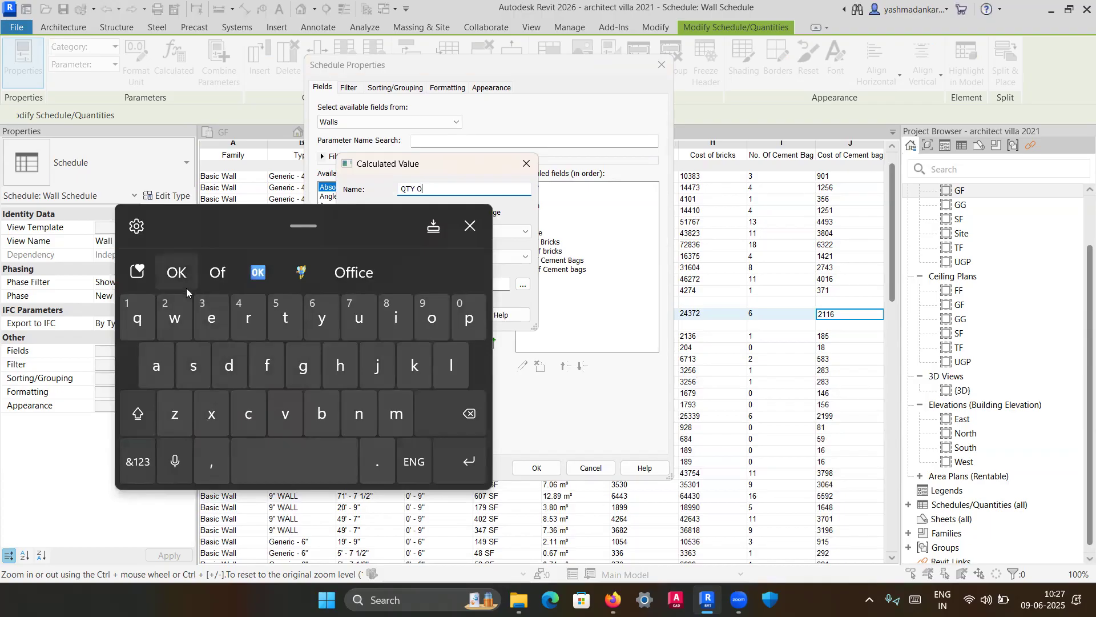
click(218, 272)
click(137, 411)
click(192, 366)
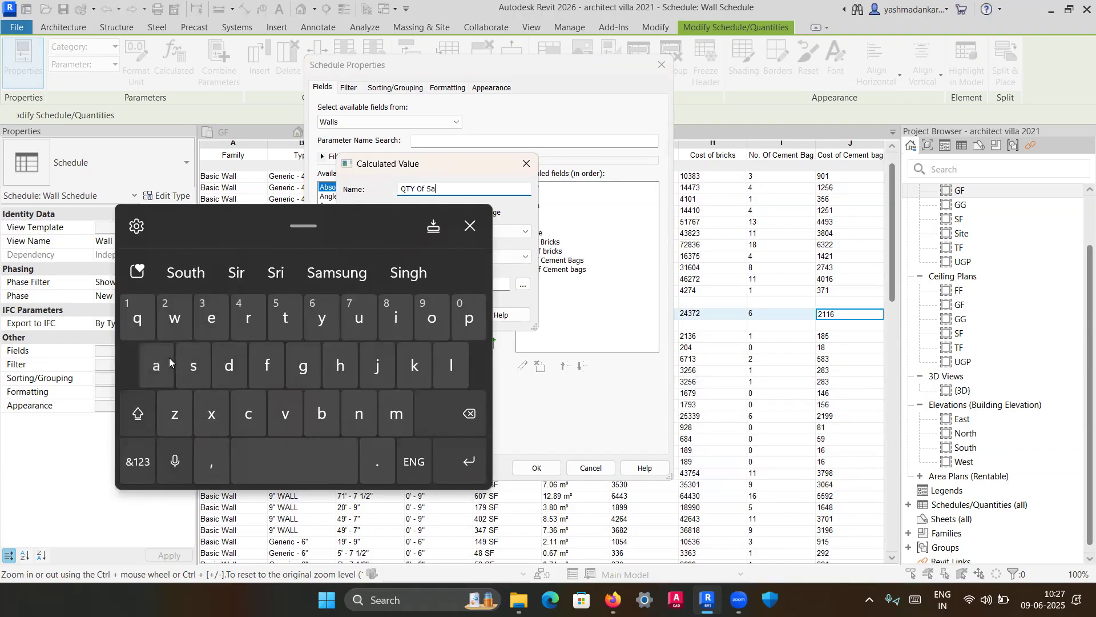
click(166, 359)
text(n)
click(231, 366)
click(276, 457)
click(400, 332)
click(359, 413)
click(345, 450)
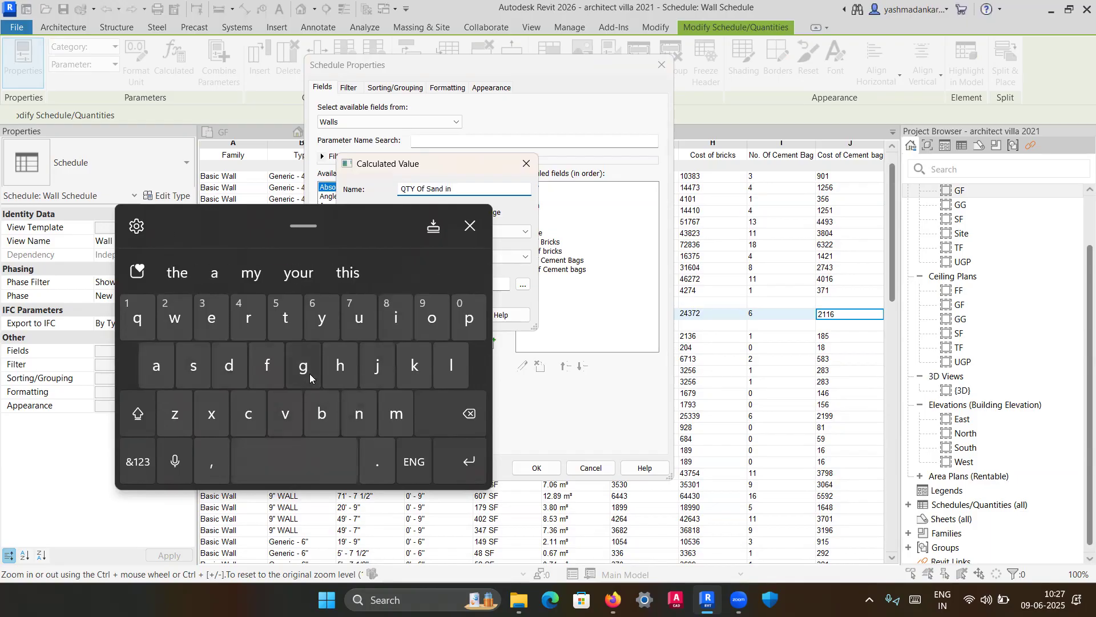
click(138, 411)
click(415, 366)
click(137, 412)
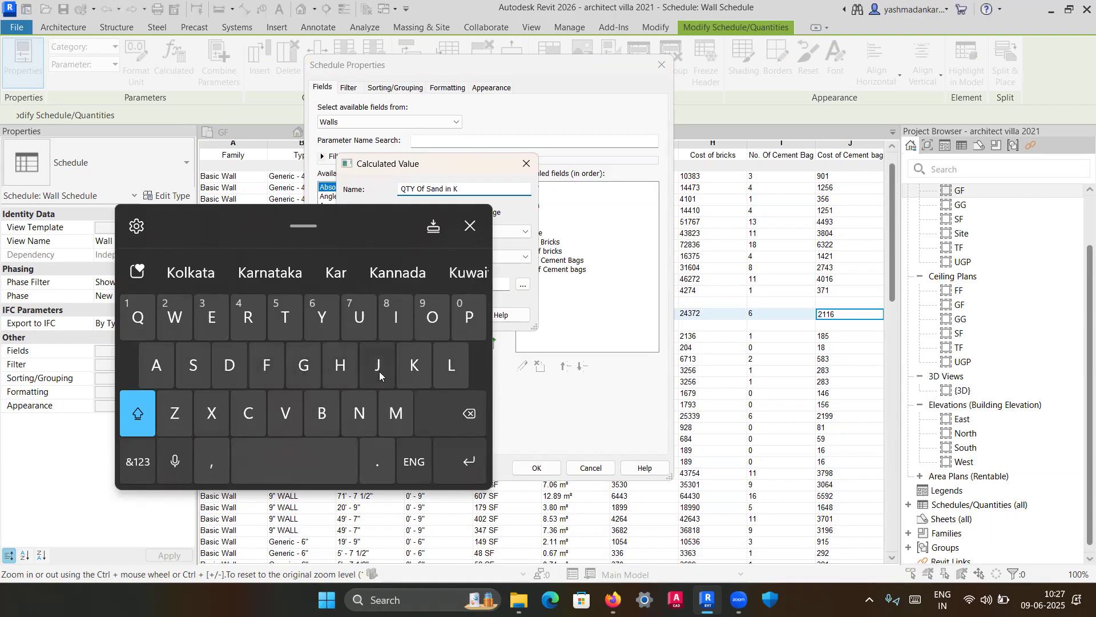
click(306, 369)
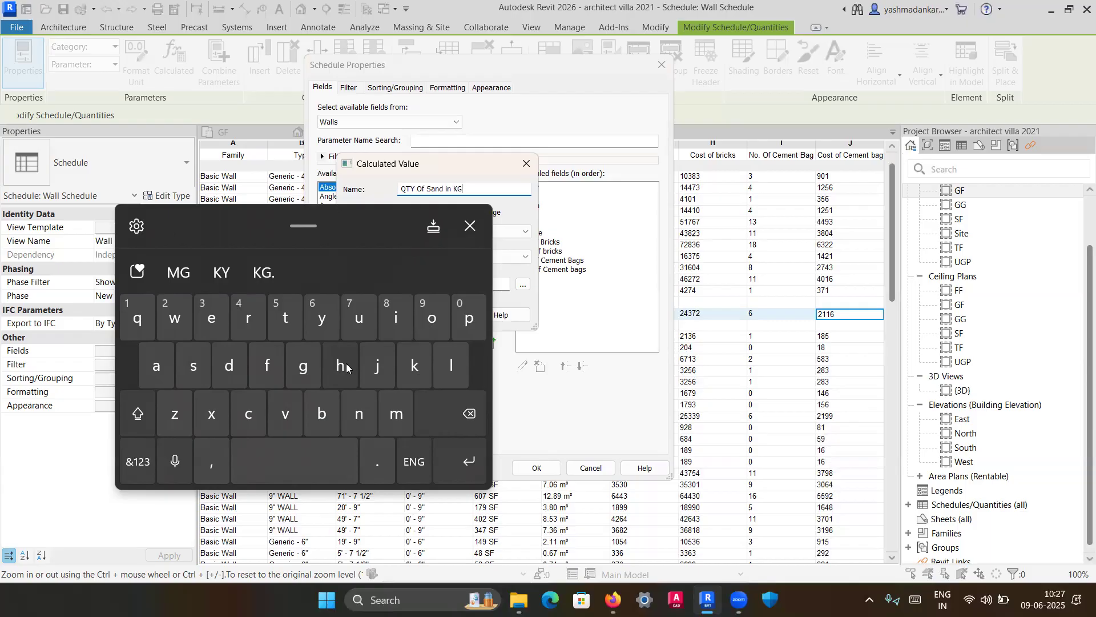
click(470, 226)
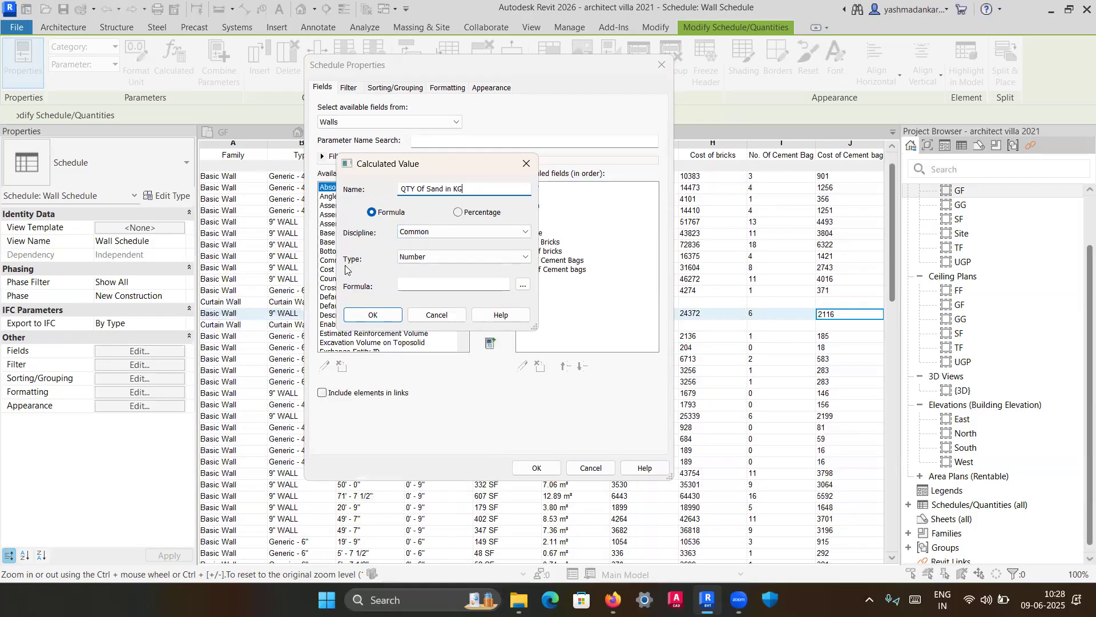
Set the QTY Of Sand in KG formula to Volume*0.262*1450/1m^3 and apply the new column to the schedule.
click(521, 284)
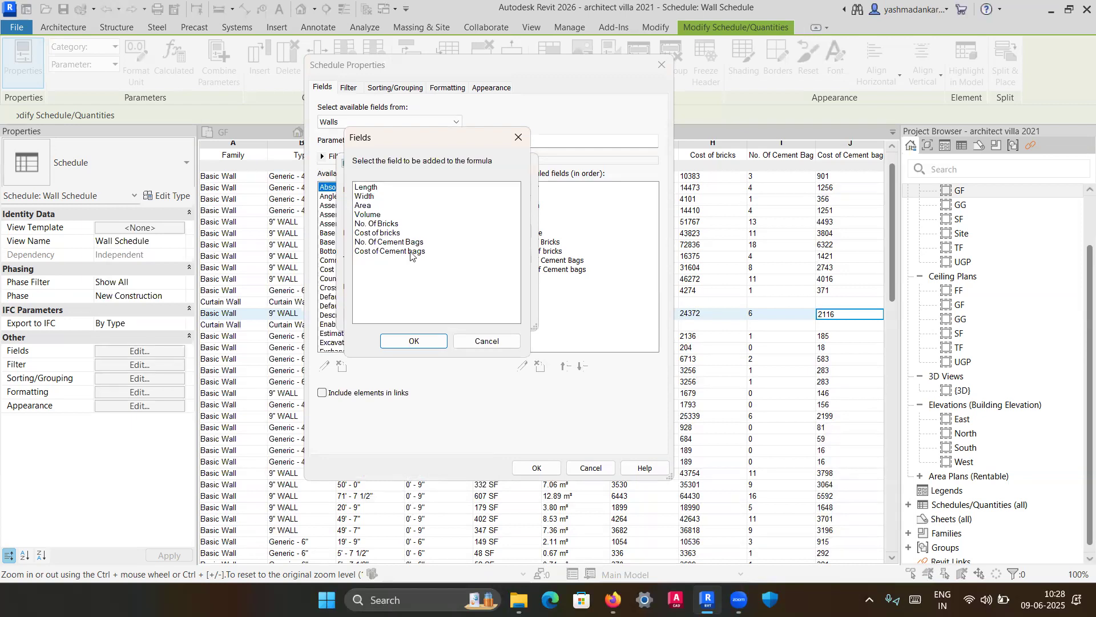
click(368, 214)
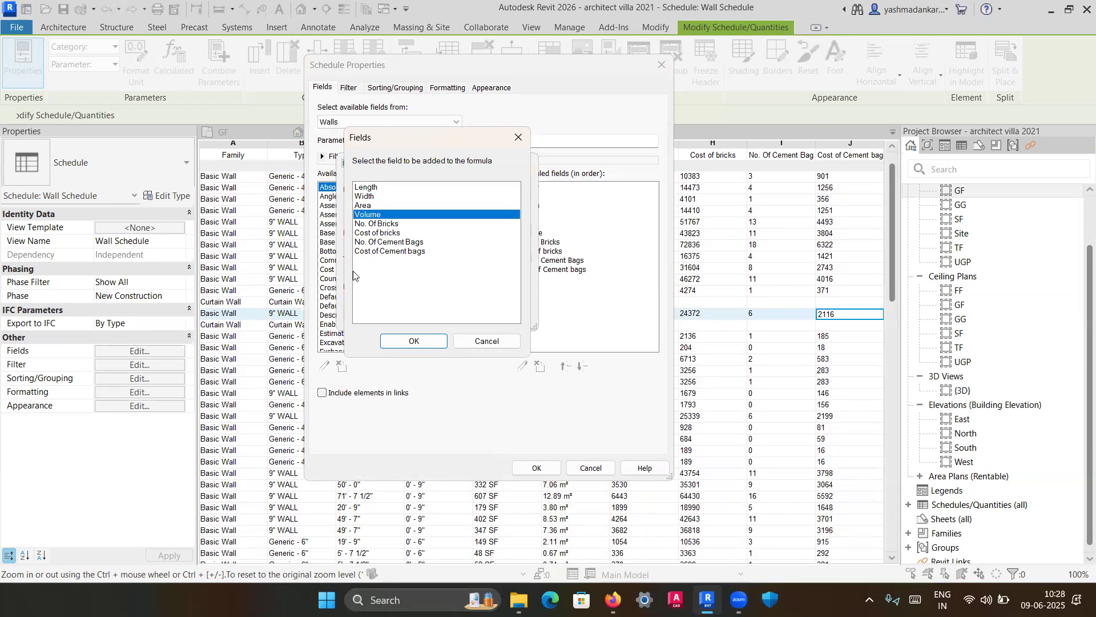
click(414, 341)
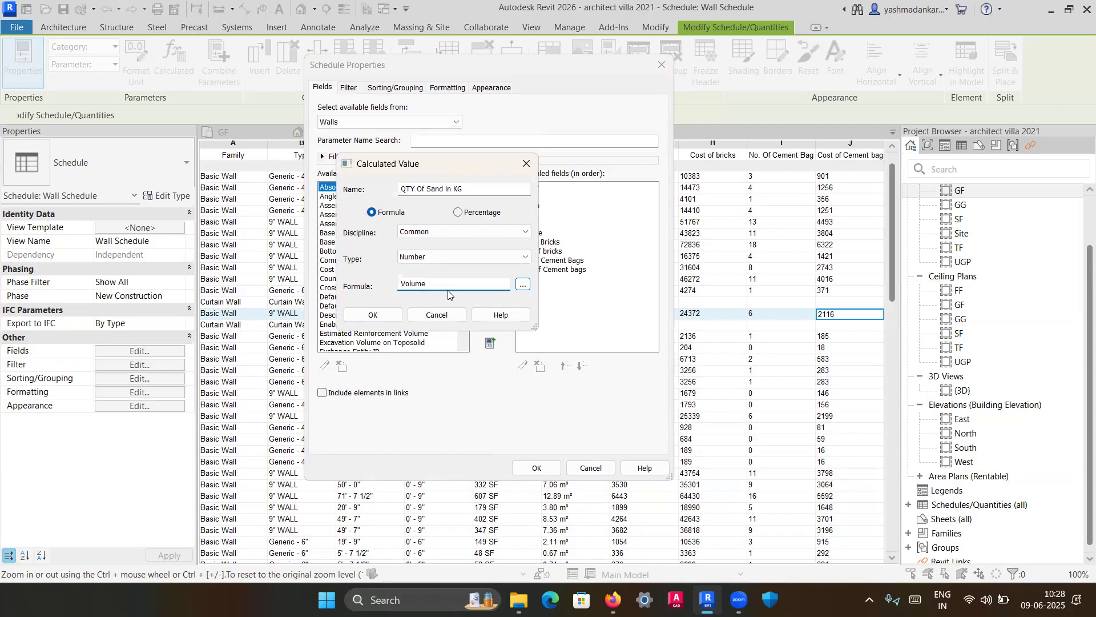
text(*)
text(0.262*)
text(15)
key(BackSpace)
text(450/1m)
key(BackSpace)
text(^3)
click(374, 314)
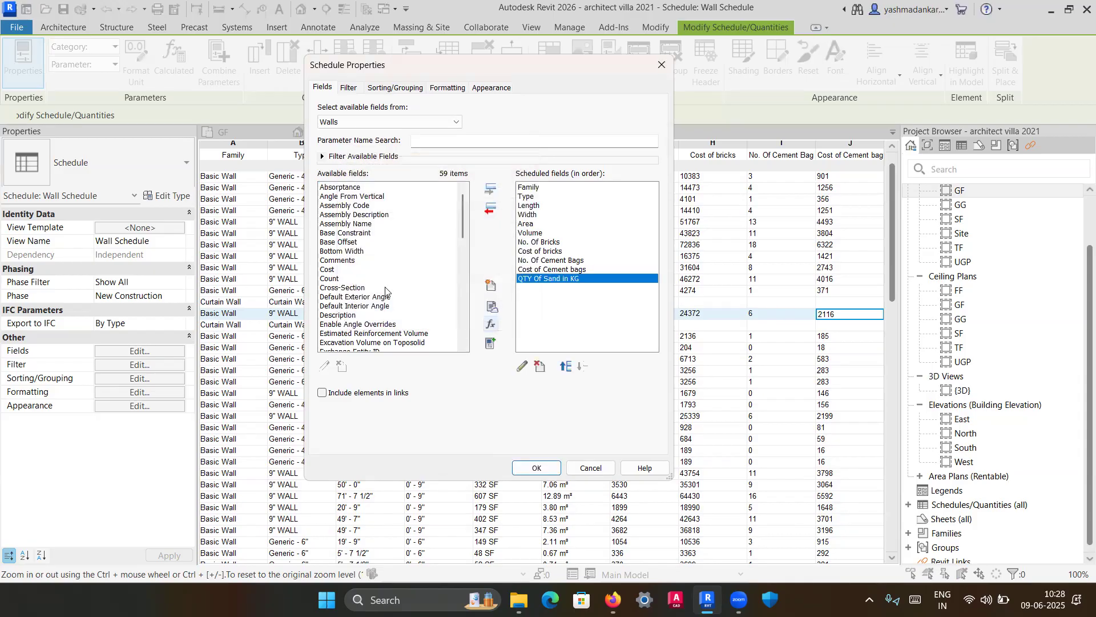
click(535, 468)
Override the default number format of the QTY Of Sand in KG column with Fixed units at 0 decimal places.
drag(626, 556, 781, 558)
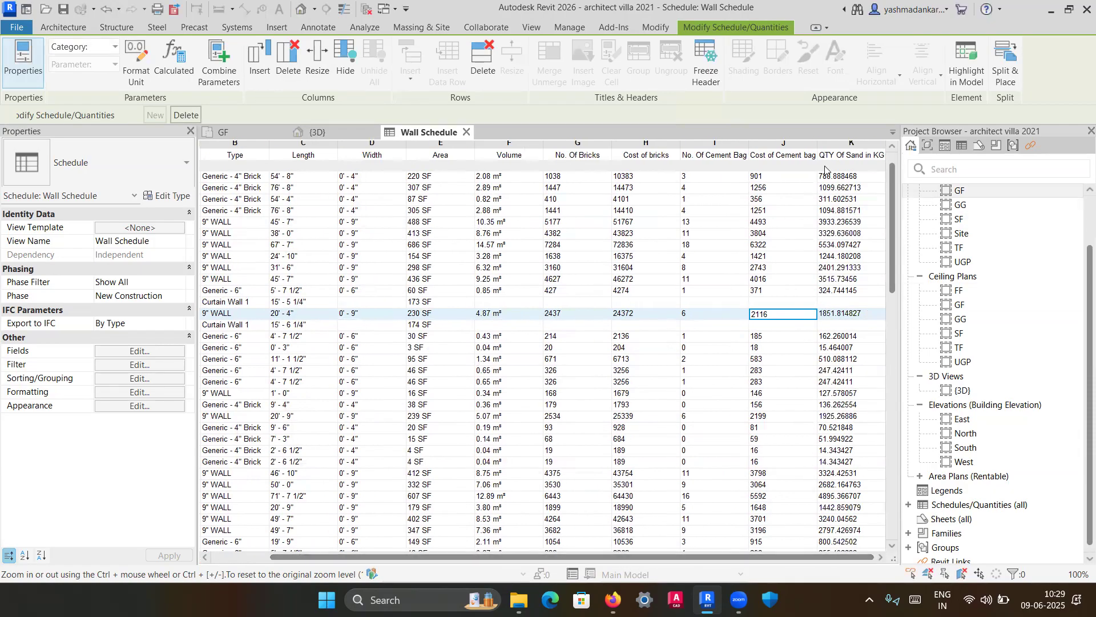
scroll(843, 171, up, 1)
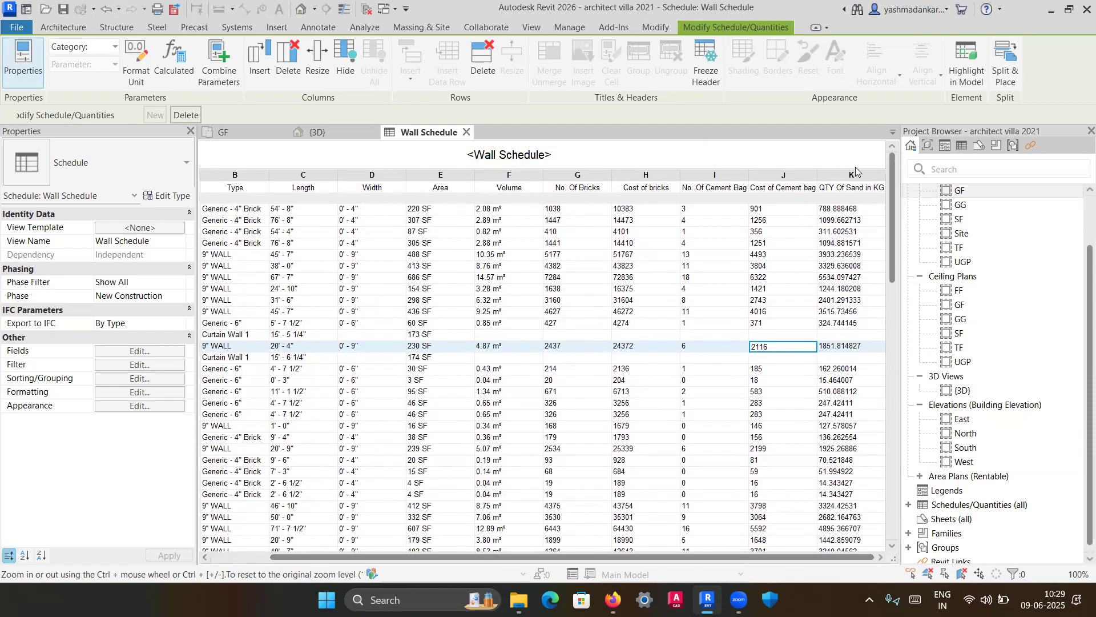
click(856, 174)
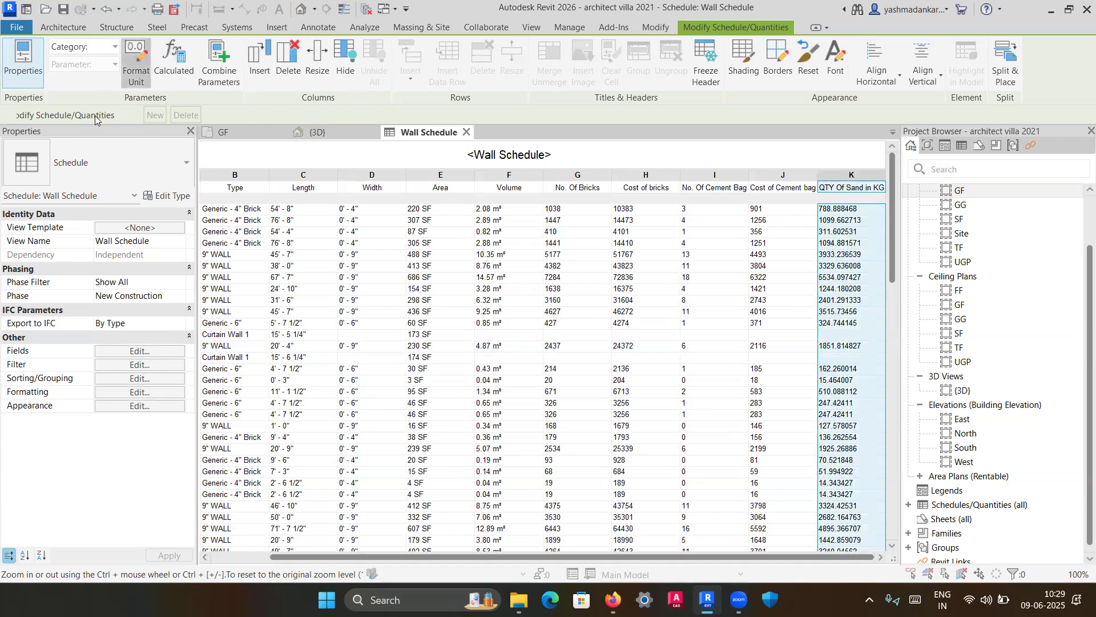
click(138, 71)
click(449, 199)
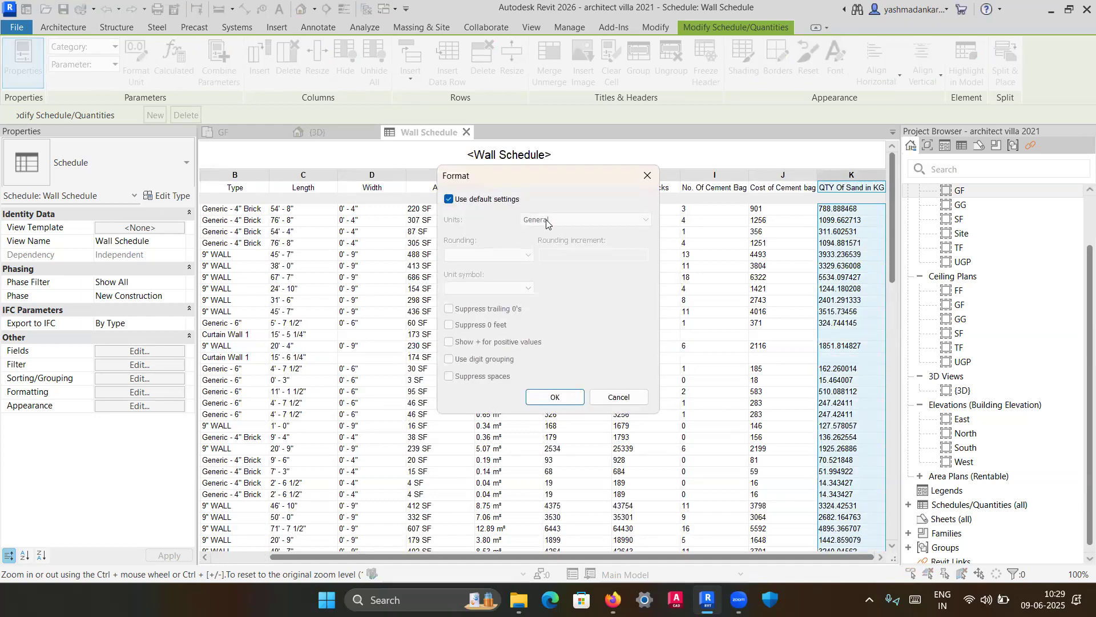
click(566, 220)
click(570, 232)
click(554, 396)
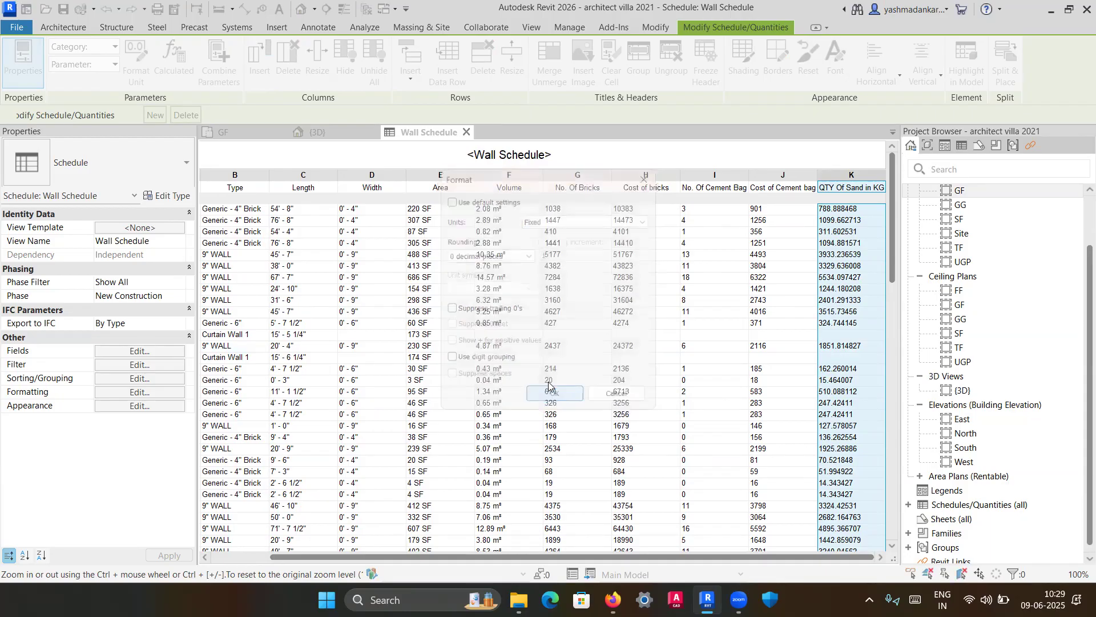
click(825, 223)
click(778, 233)
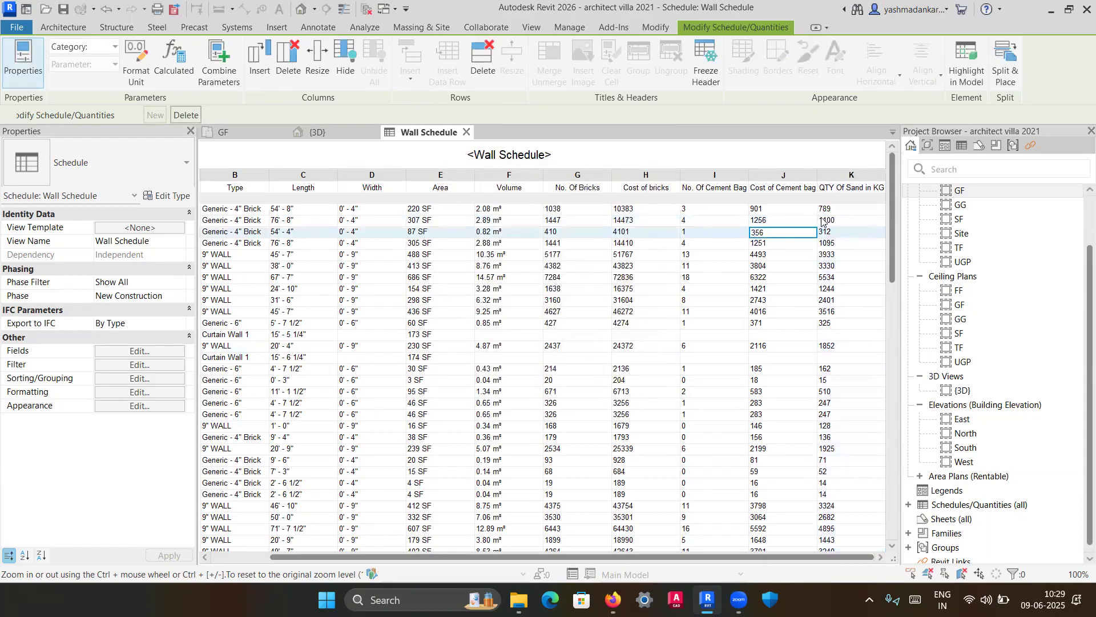
scroll(822, 251, down, 5)
scroll(828, 274, up, 5)
Set the QTY Of Sand in KG field to calculate totals and check its grand total at the end of the schedule.
click(165, 361)
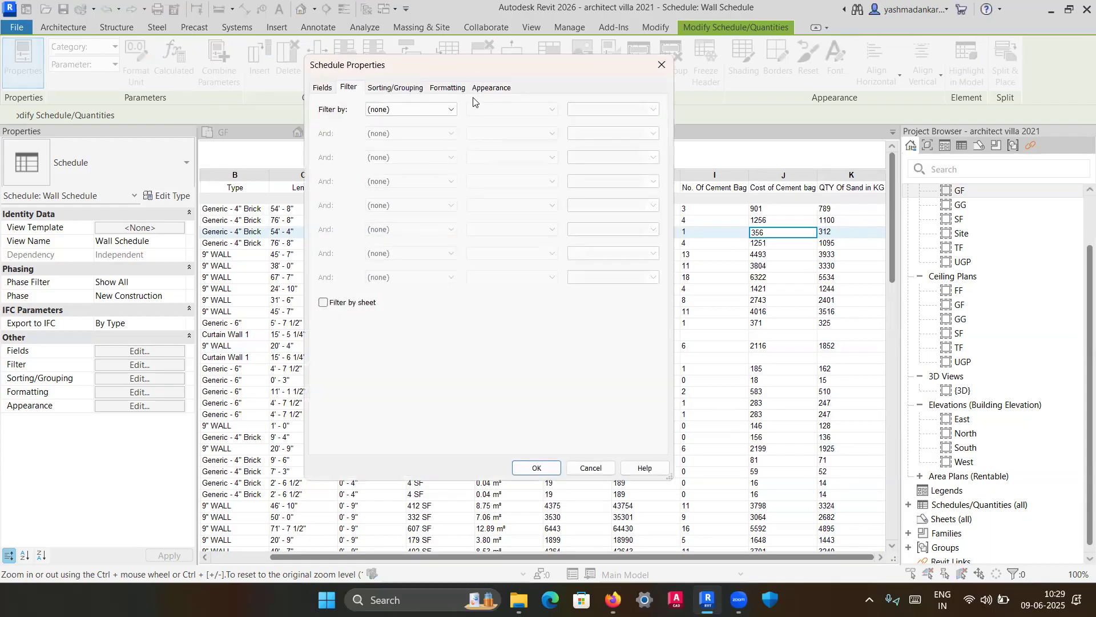
click(445, 89)
click(374, 216)
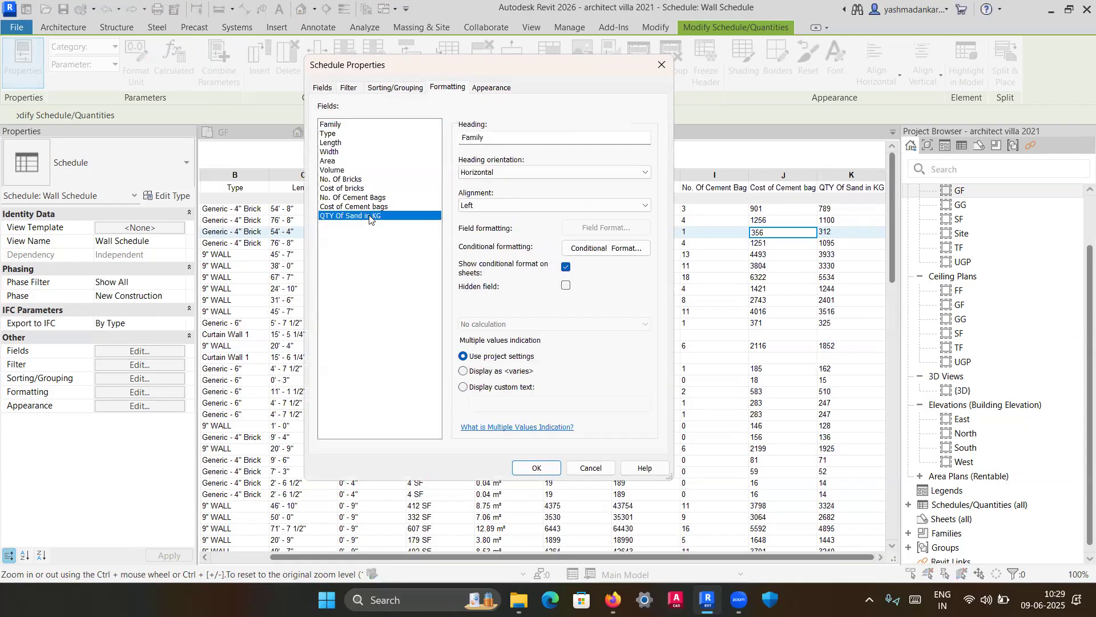
click(550, 324)
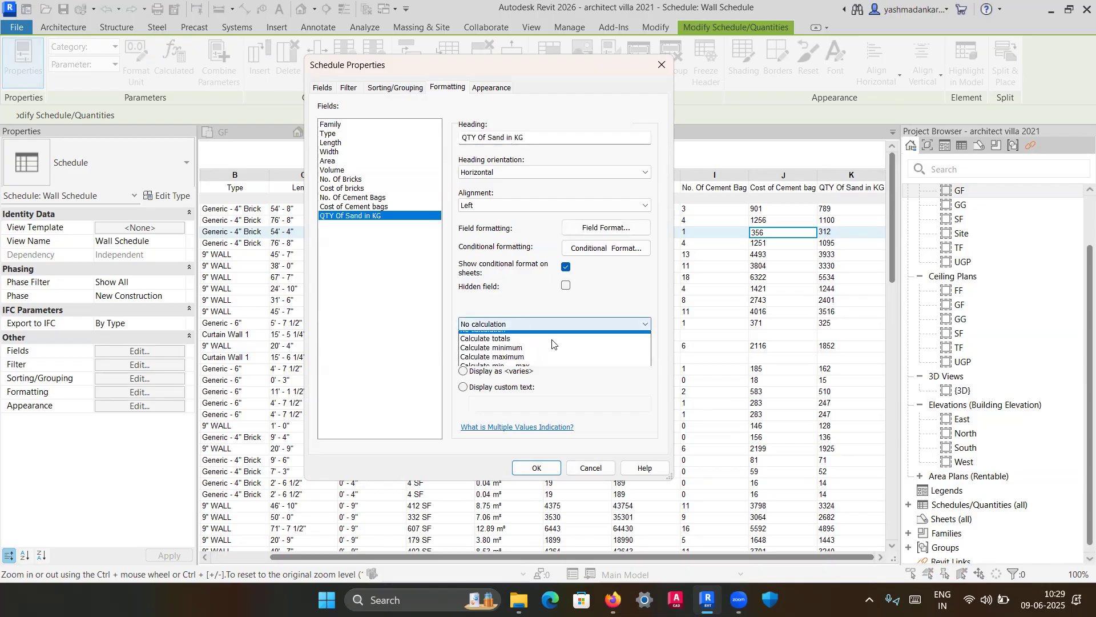
click(494, 346)
click(551, 468)
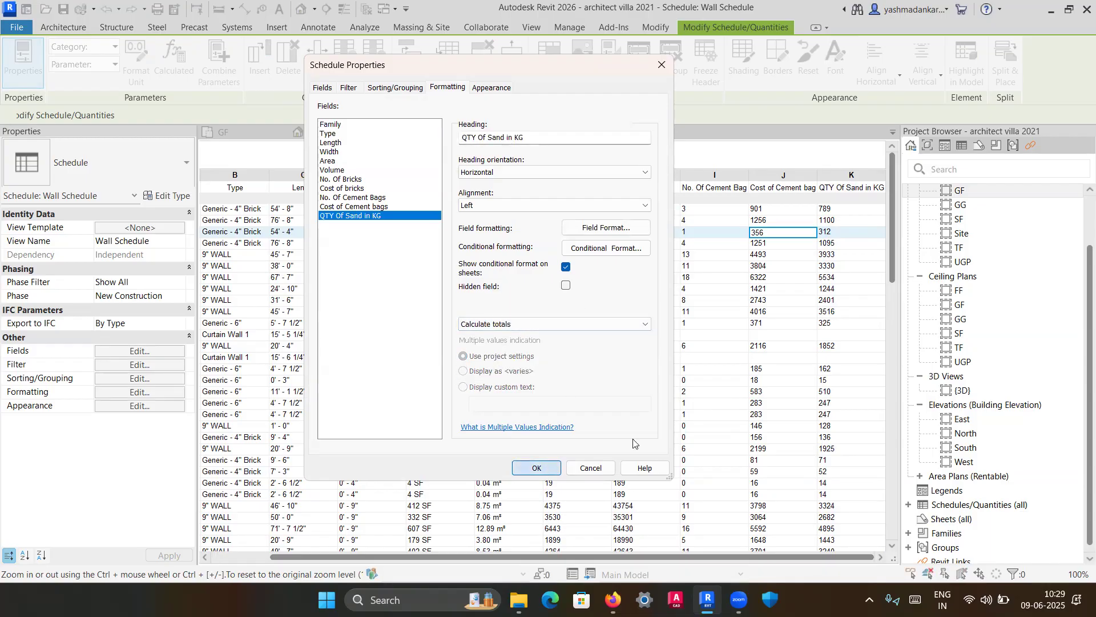
scroll(815, 553, down, 15)
scroll(801, 467, down, 4)
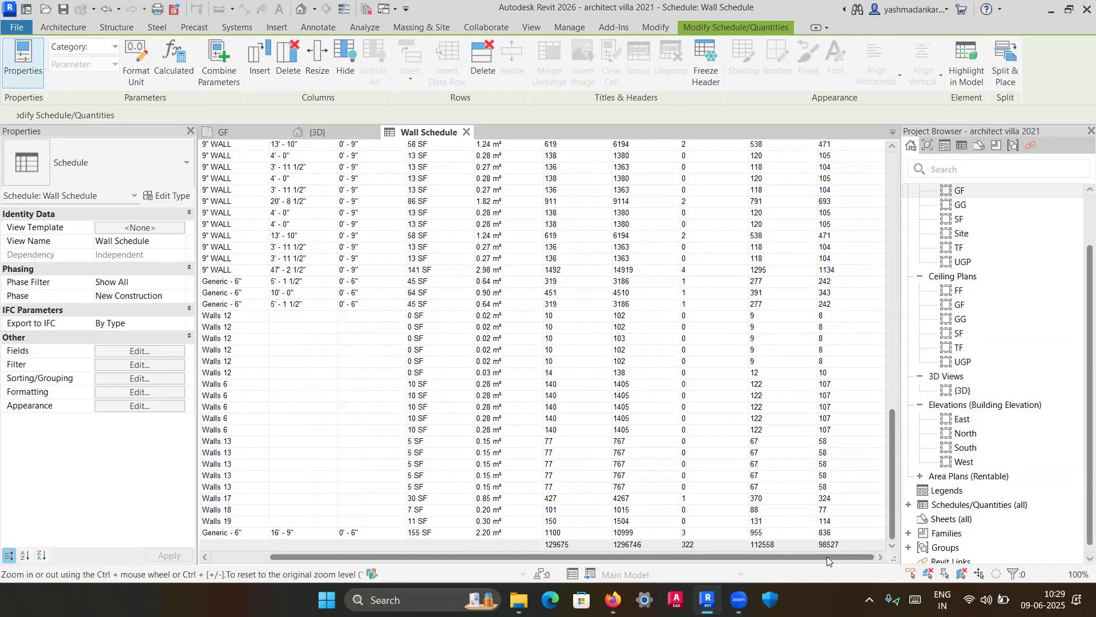
scroll(801, 467, up, 20)
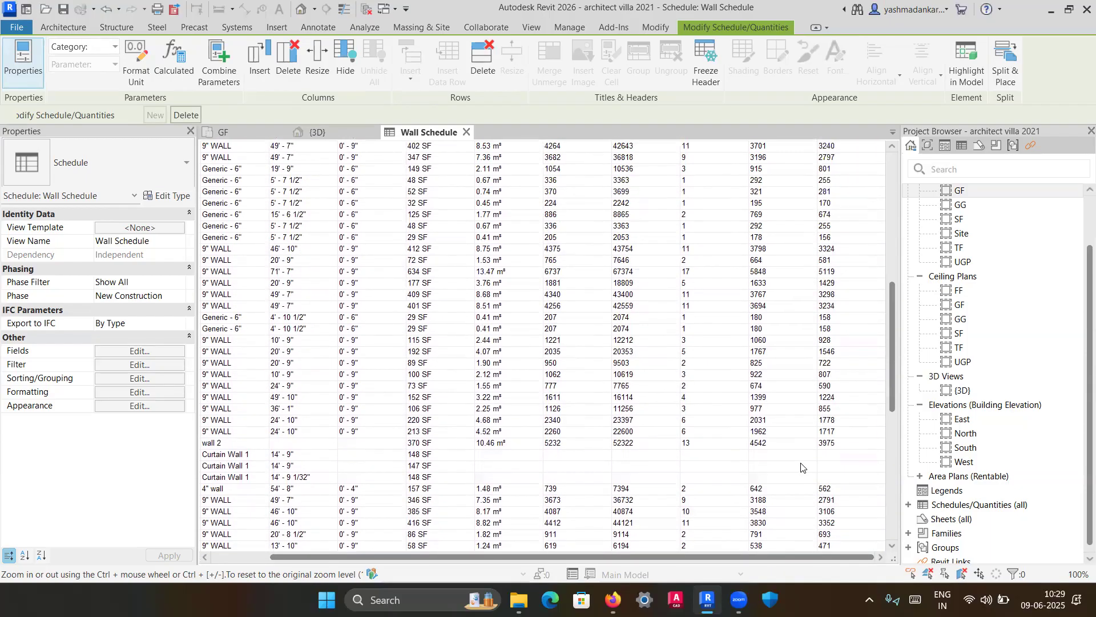
Start a new calculated value in the wall schedule's fields and name it Cost of Sand.
click(139, 353)
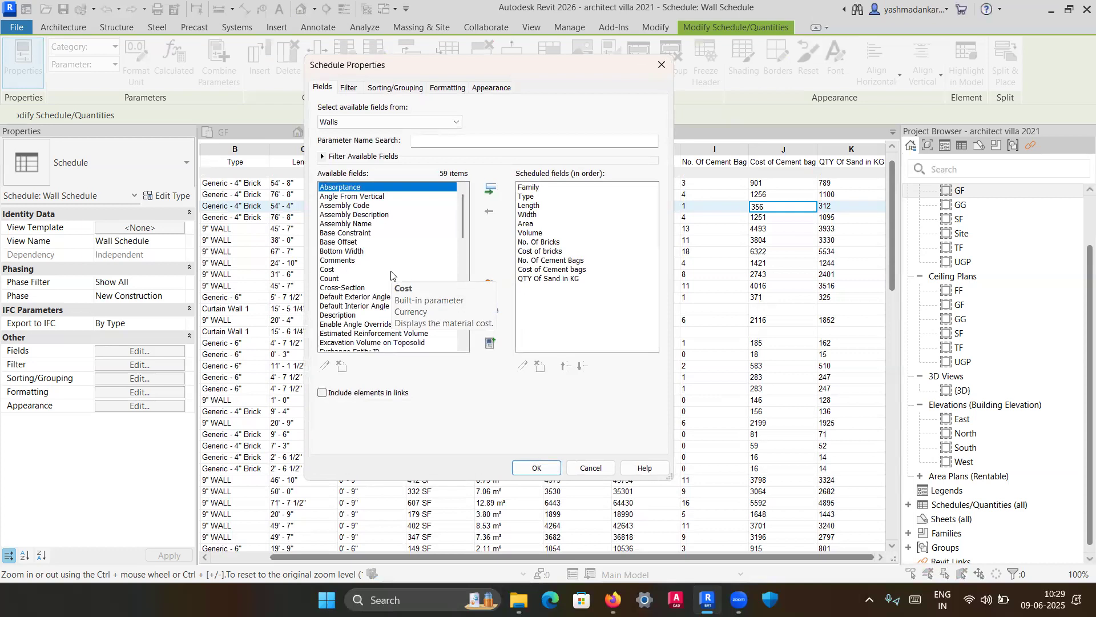
click(544, 278)
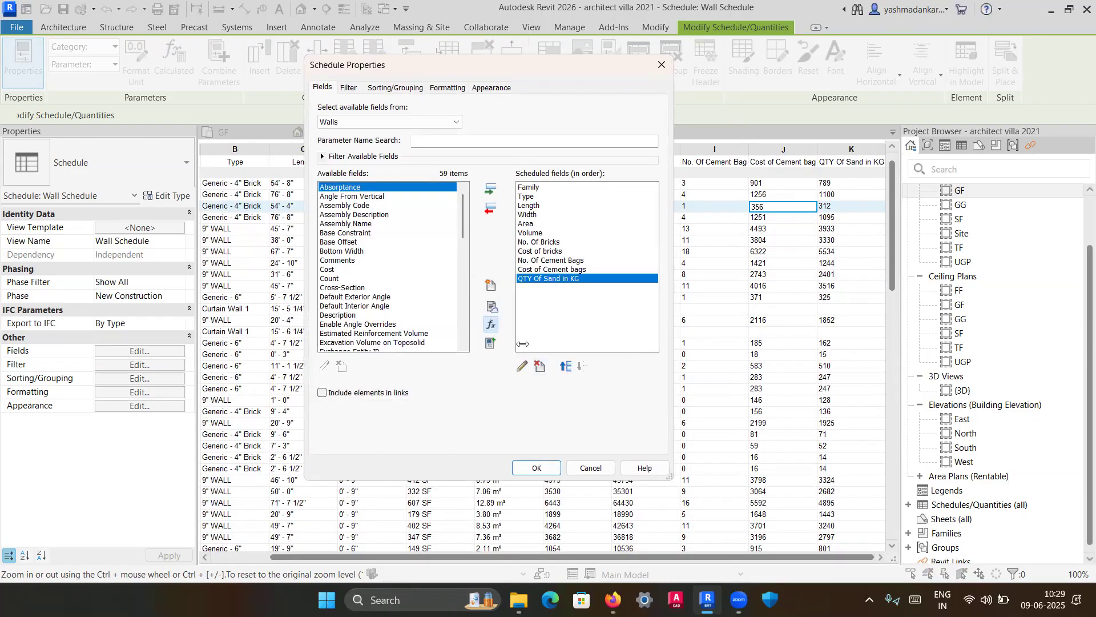
click(489, 325)
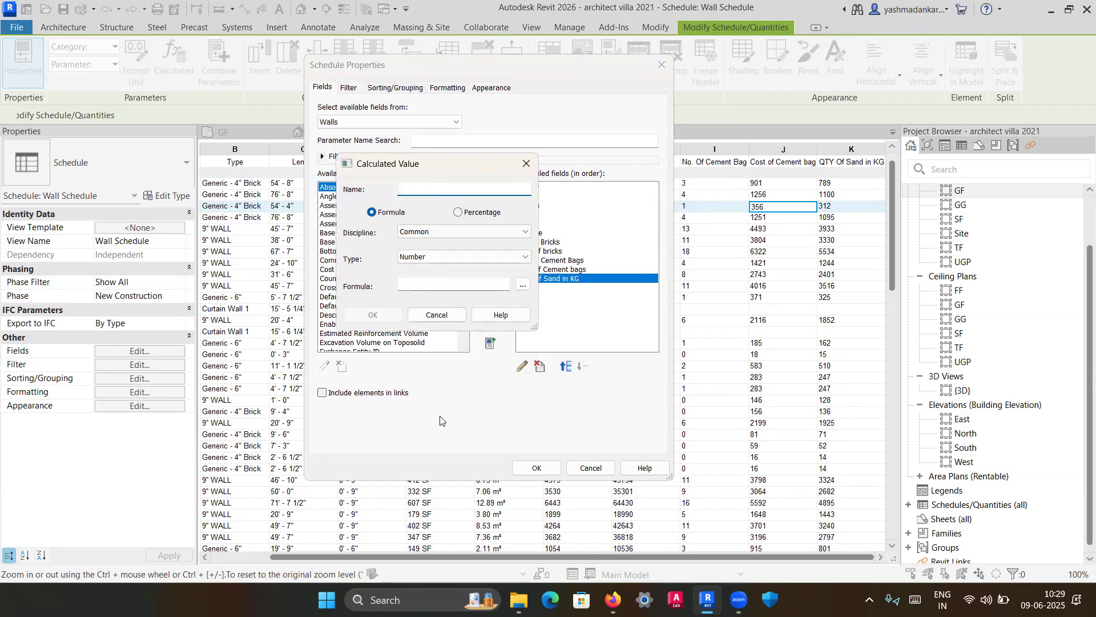
click(915, 600)
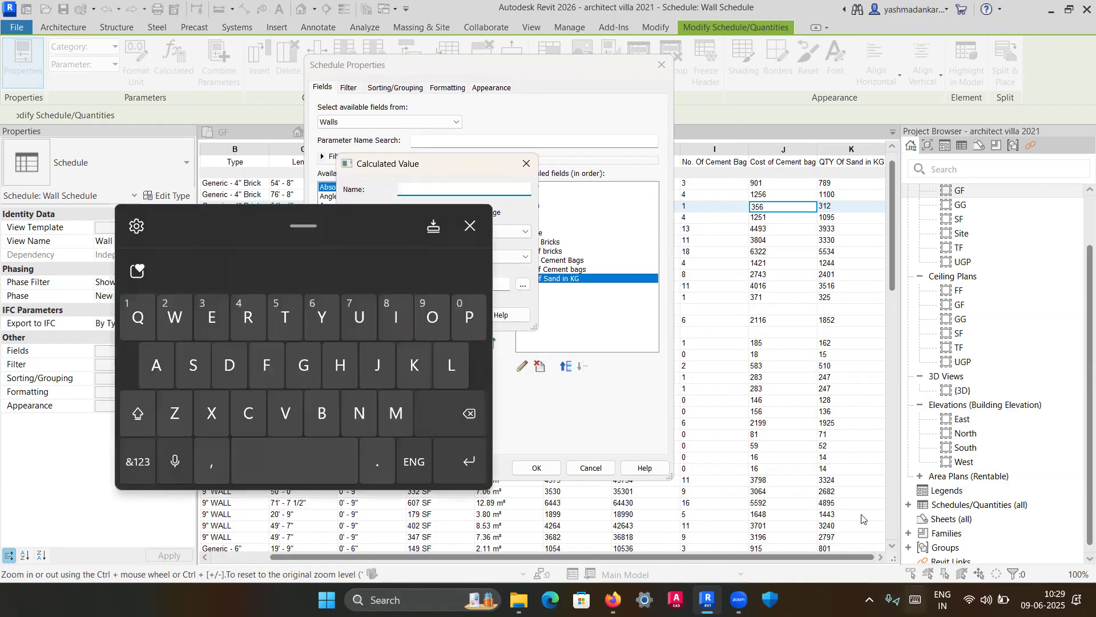
click(258, 398)
click(425, 315)
click(198, 366)
click(289, 317)
click(301, 447)
click(174, 273)
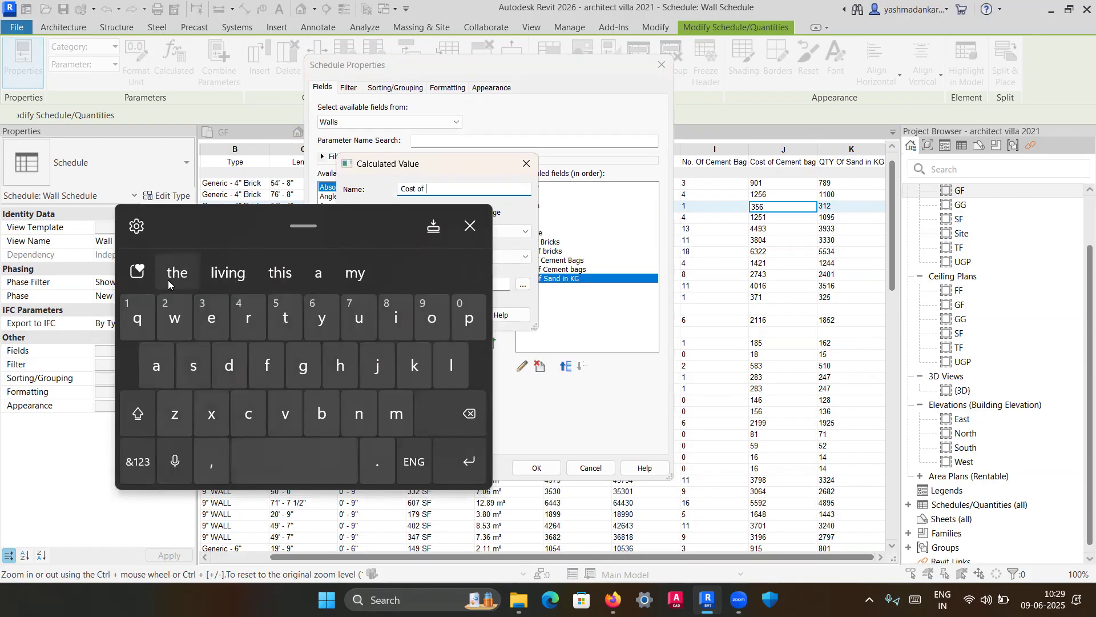
click(138, 412)
click(193, 367)
click(157, 370)
click(362, 416)
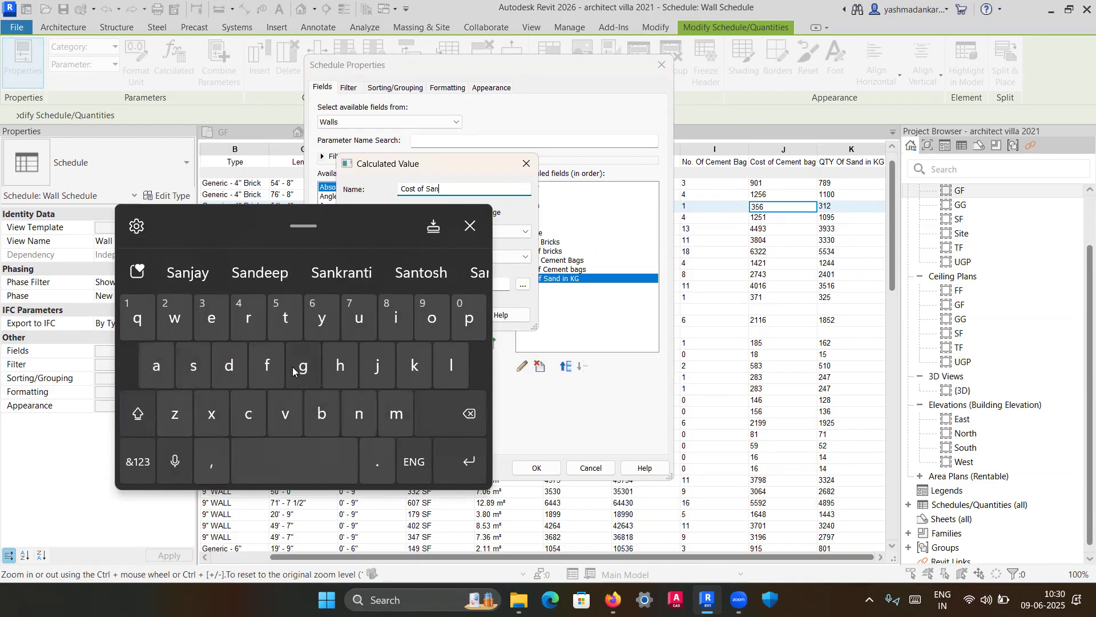
click(243, 365)
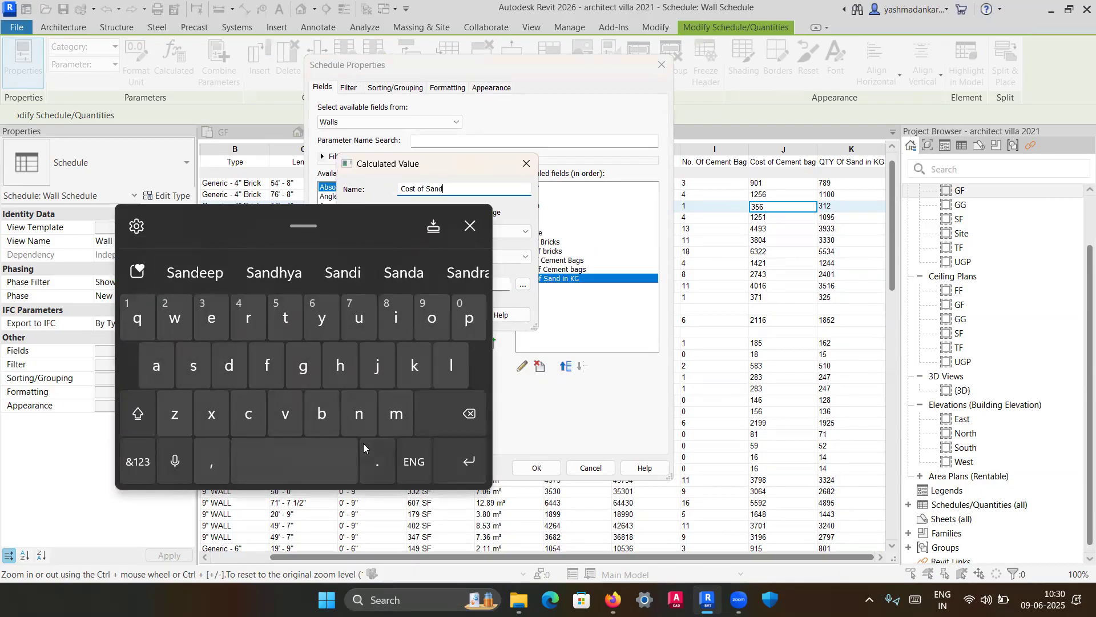
click(469, 226)
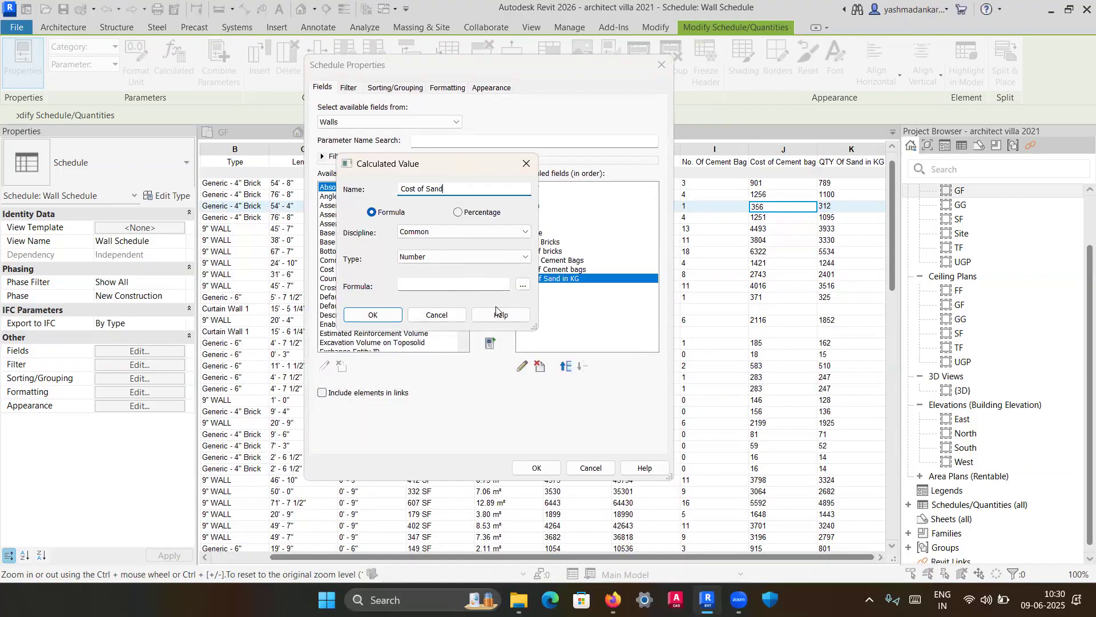
Set the Cost of Sand formula to QTY Of Sand in KG*0.63 and apply the new column to the schedule.
click(525, 286)
click(400, 261)
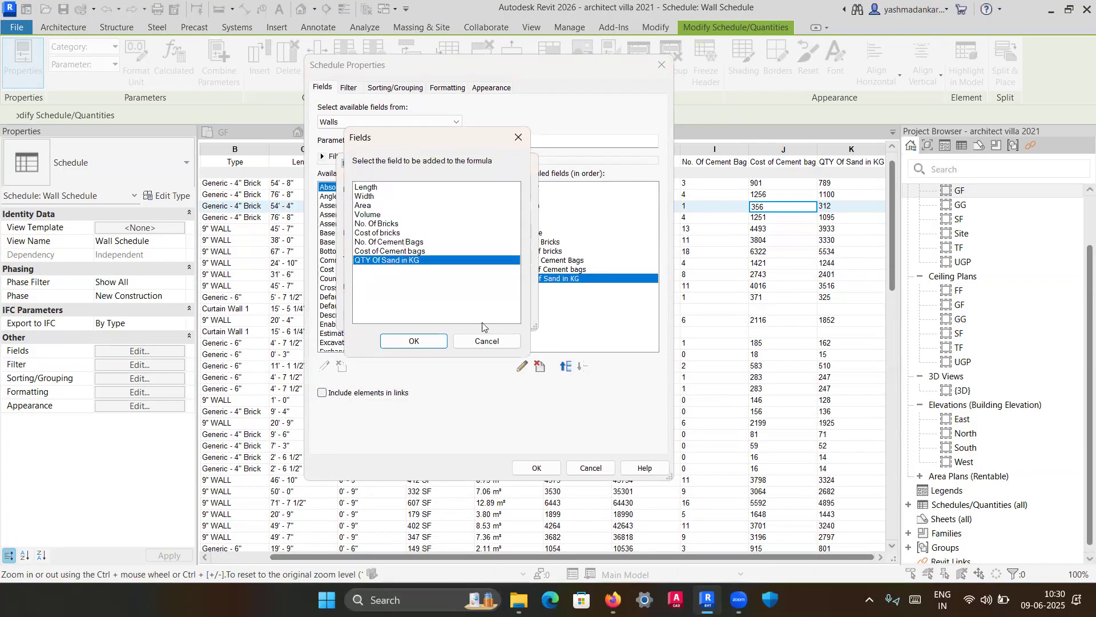
click(414, 341)
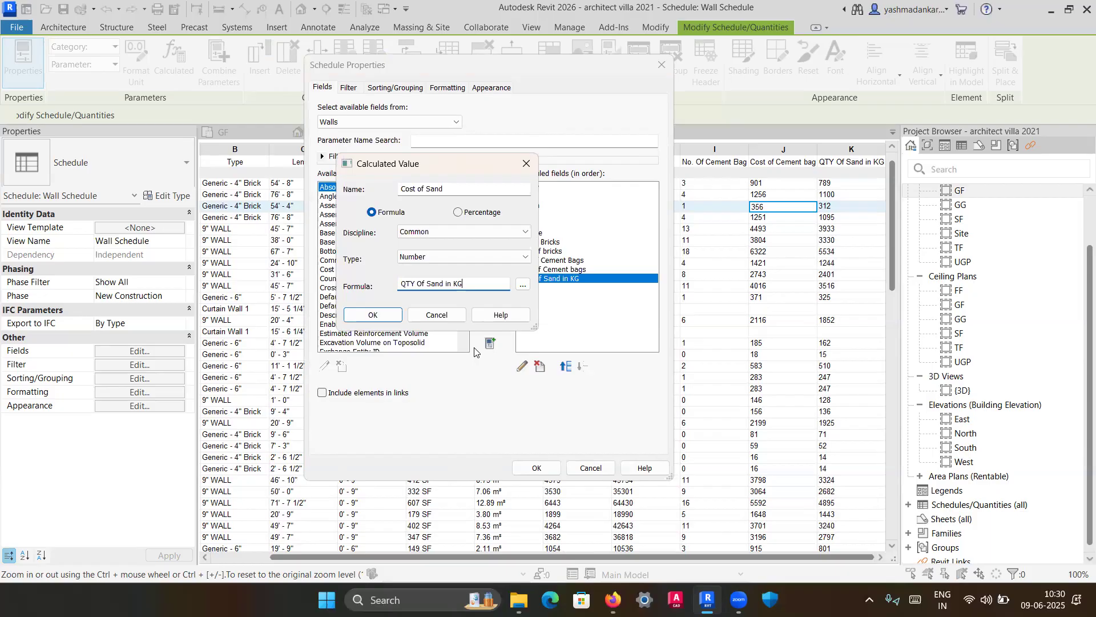
text(*0.63)
click(360, 318)
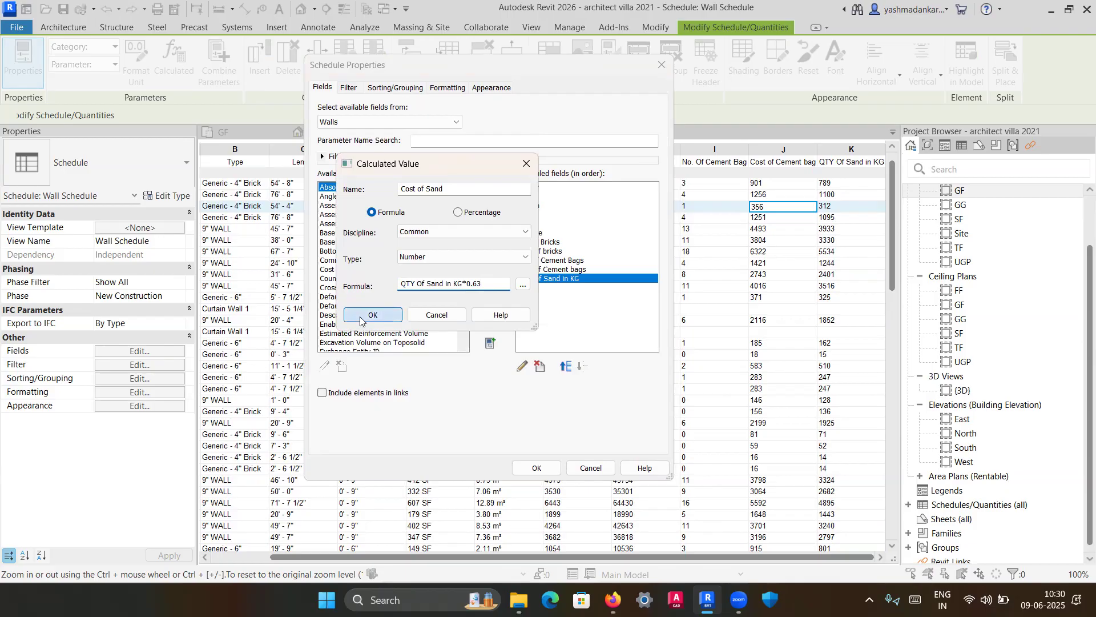
click(539, 470)
Override the default number format of the Cost of Sand column with Fixed units.
drag(649, 558, 808, 551)
click(859, 150)
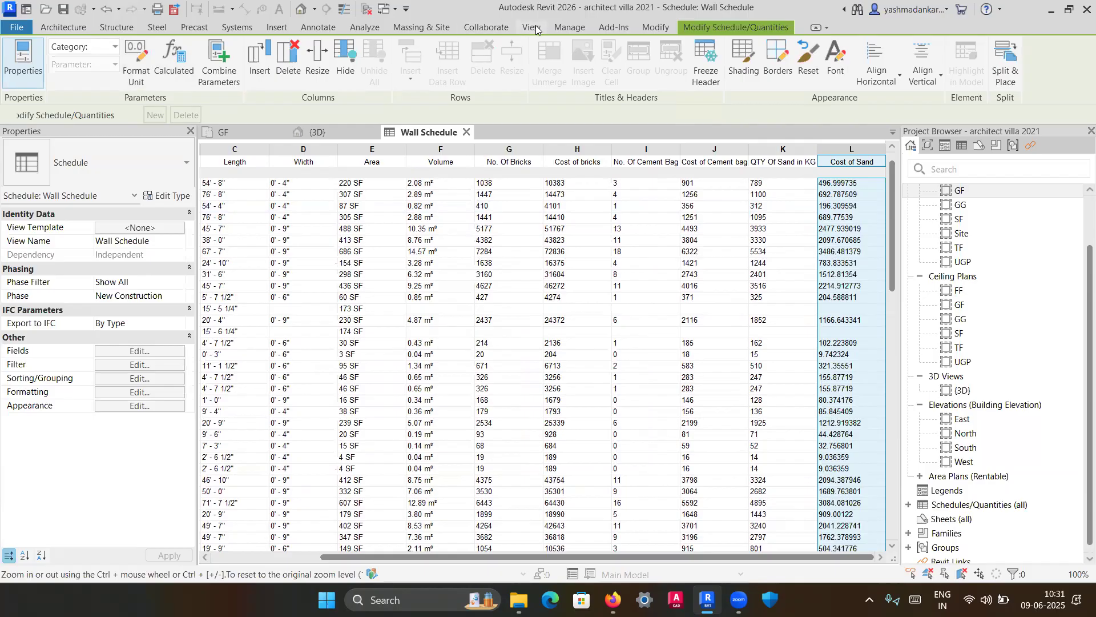
click(136, 61)
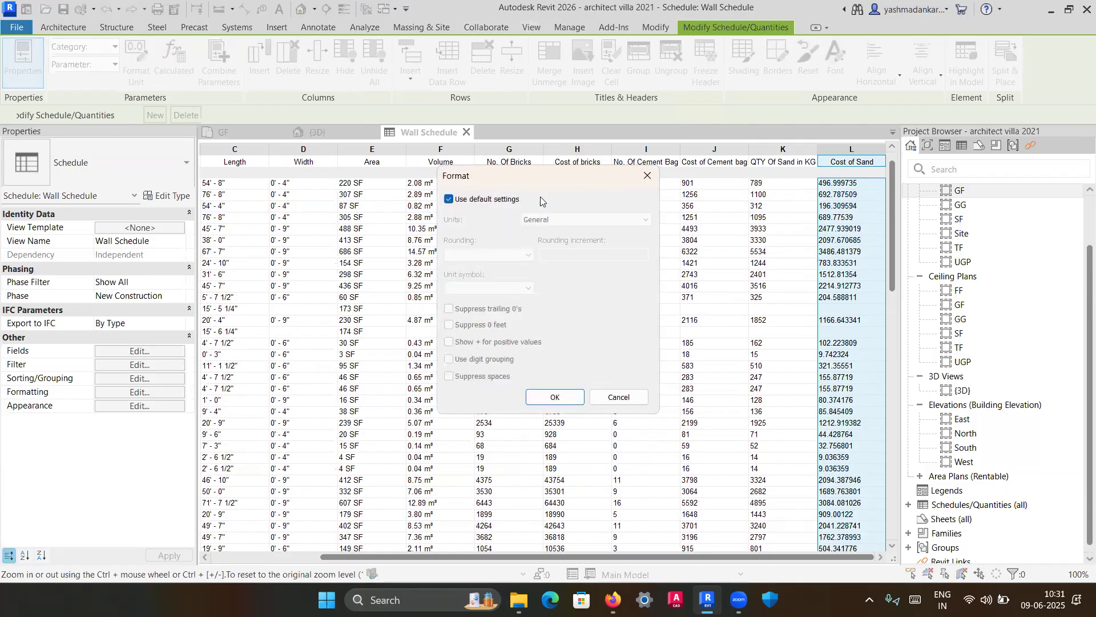
click(448, 199)
click(571, 220)
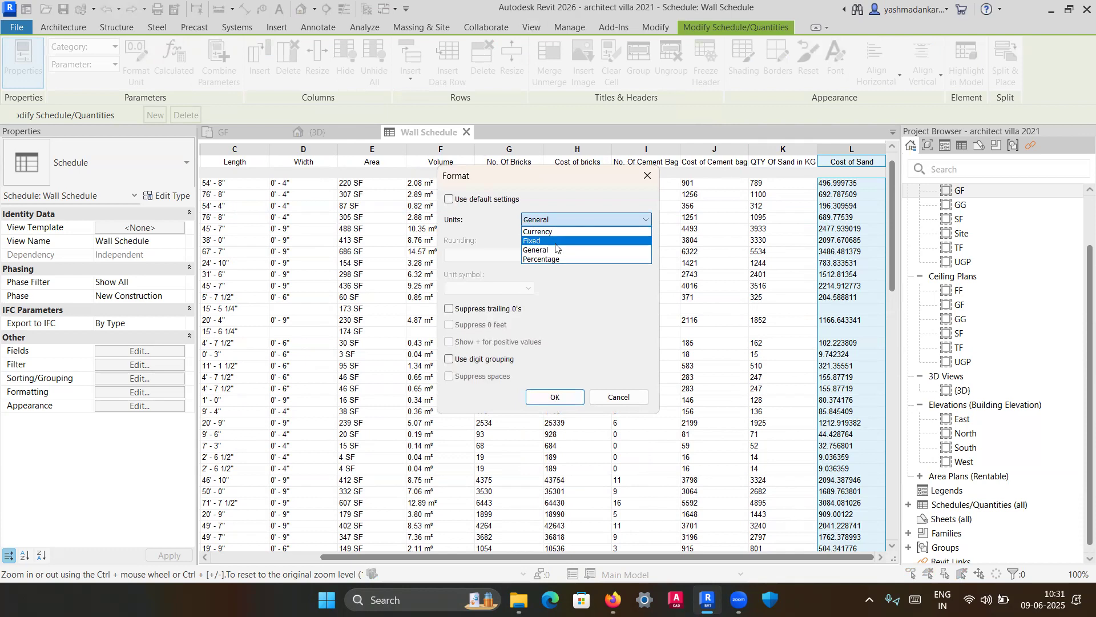
click(555, 242)
click(553, 397)
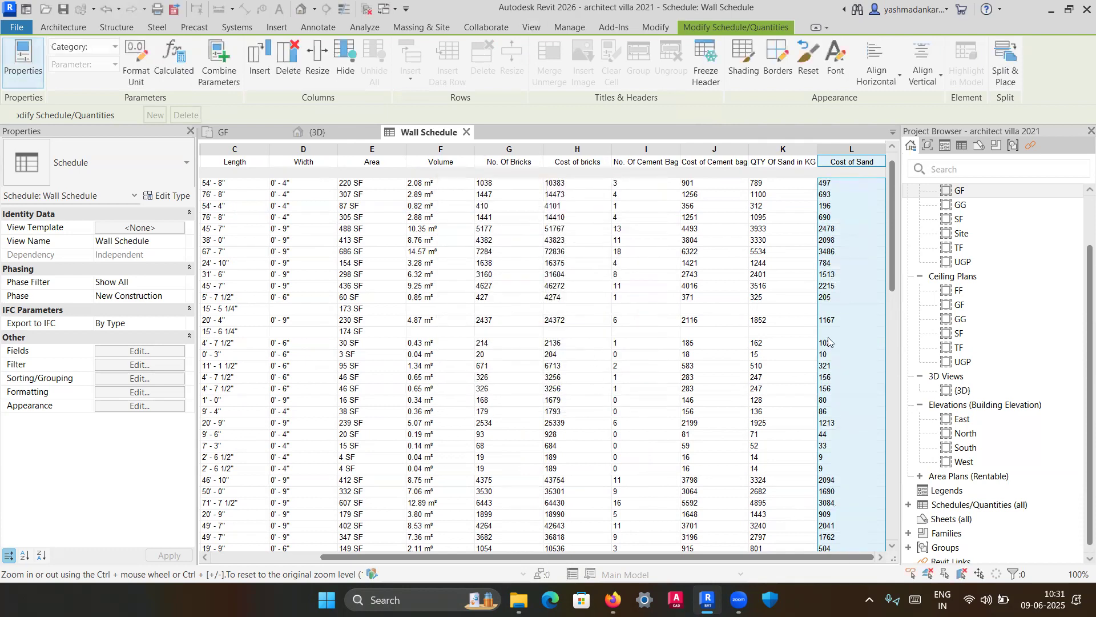
Compare the QTY Of Sand in KG and Cost of Sand values by row and check the Cost of Sand column in the grand total row.
click(731, 285)
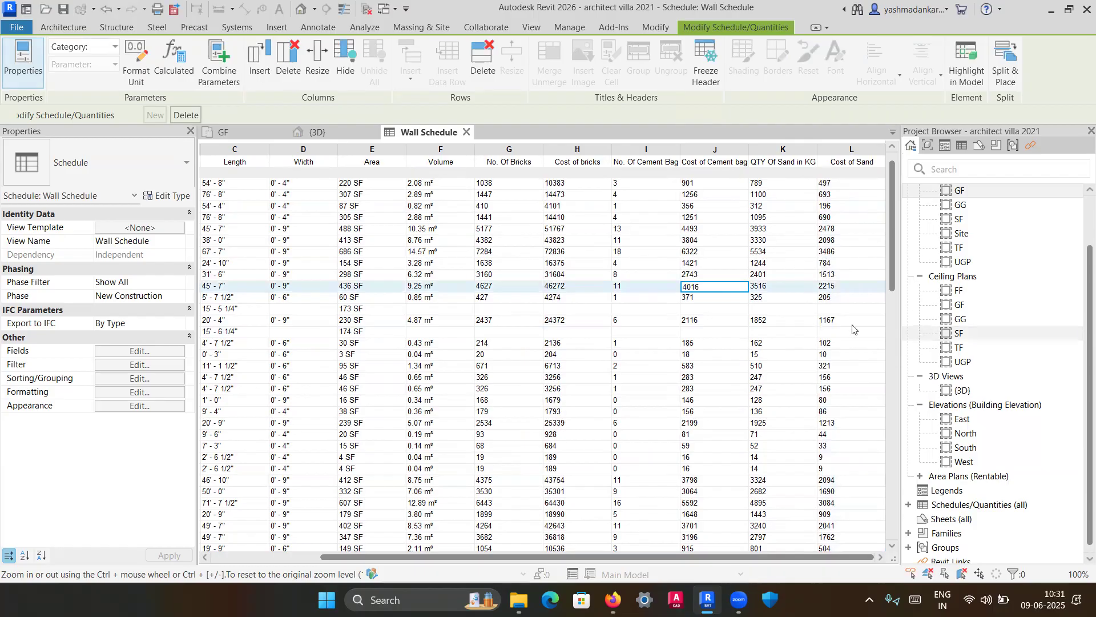
scroll(787, 365, down, 15)
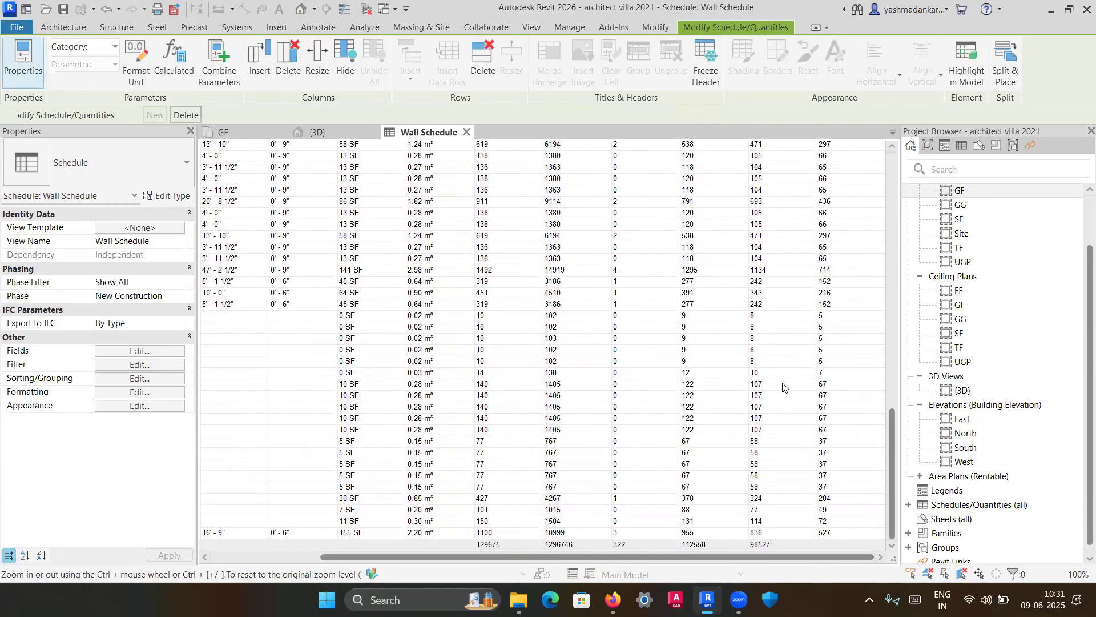
scroll(783, 390, up, 1)
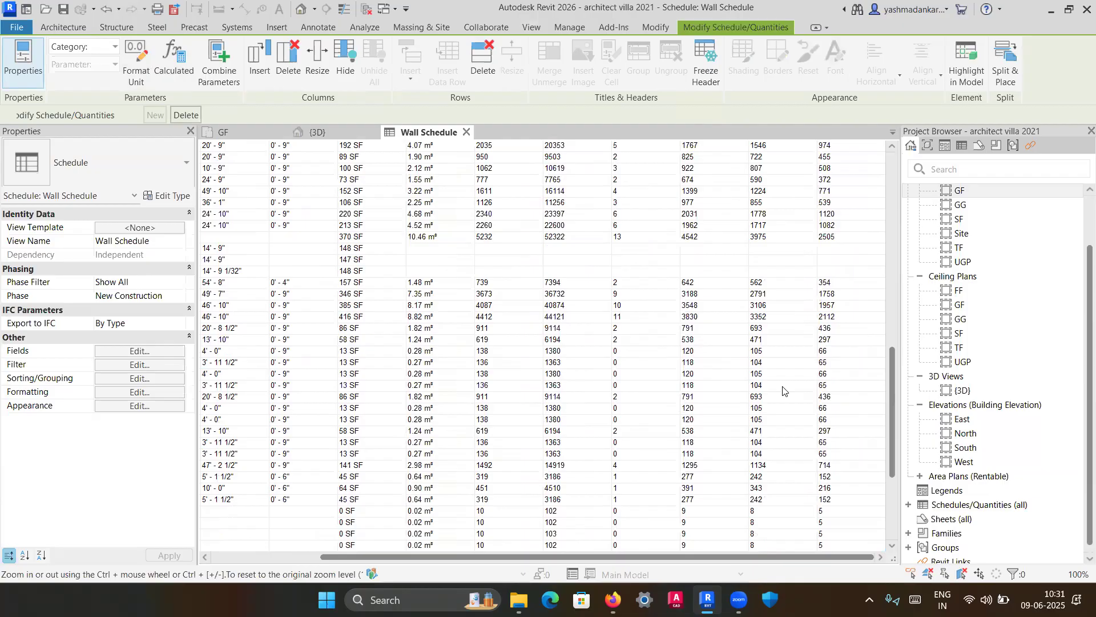
scroll(783, 389, up, 15)
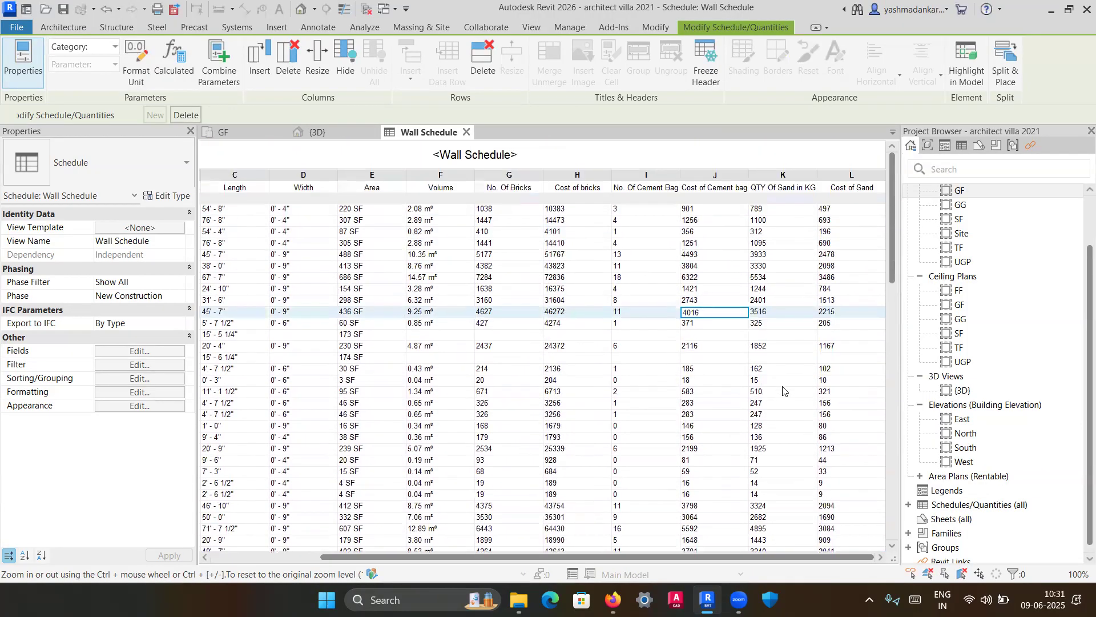
click(841, 256)
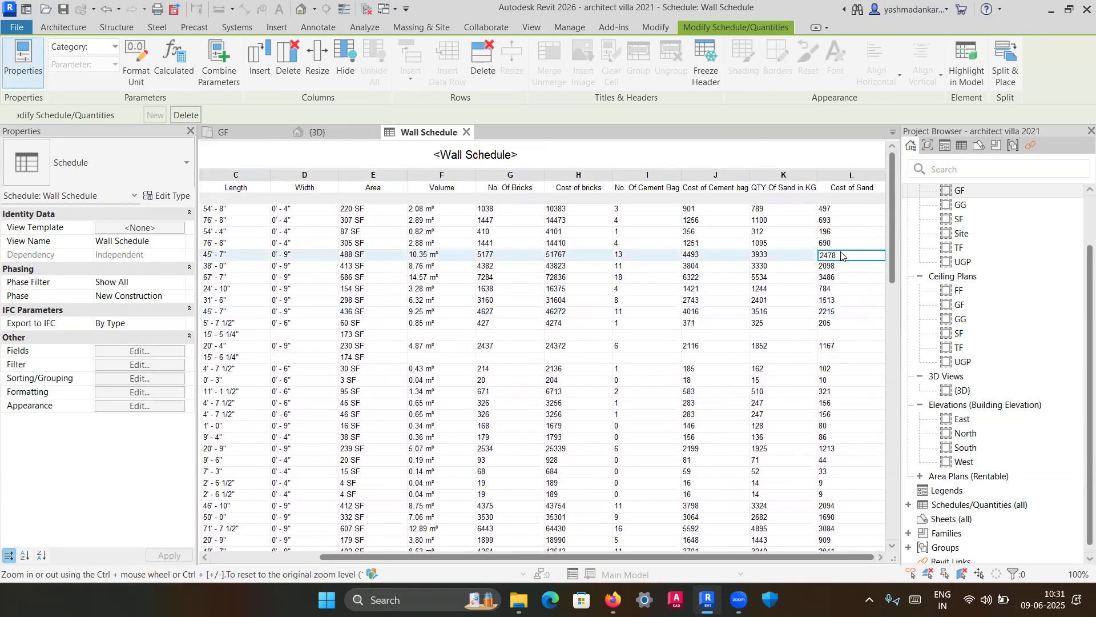
click(767, 211)
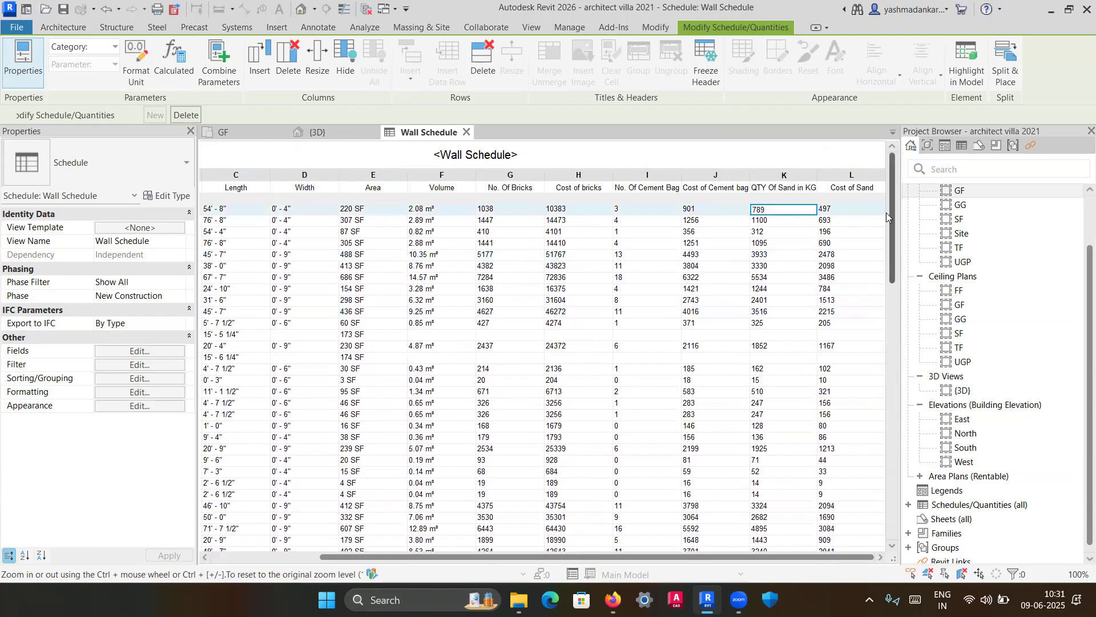
click(839, 211)
click(782, 211)
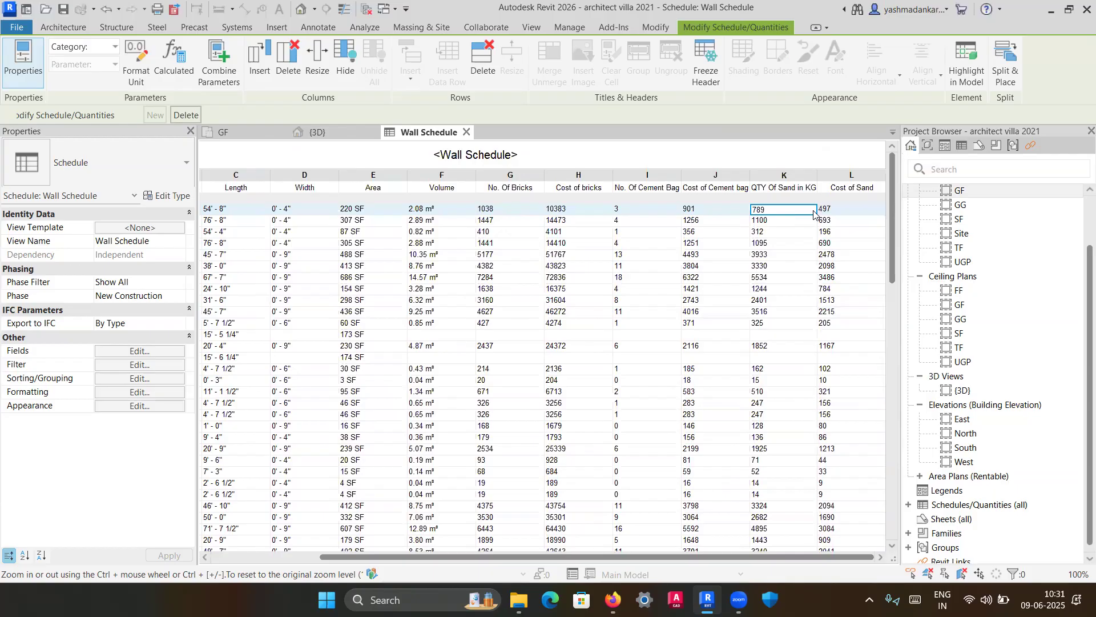
click(845, 214)
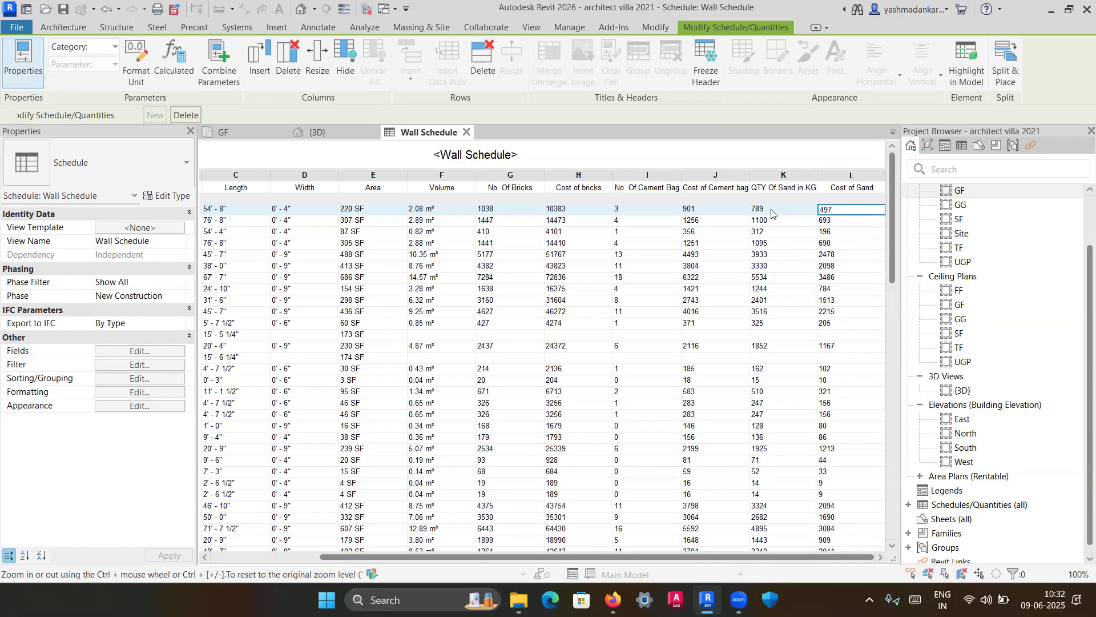
click(856, 188)
scroll(834, 234, down, 15)
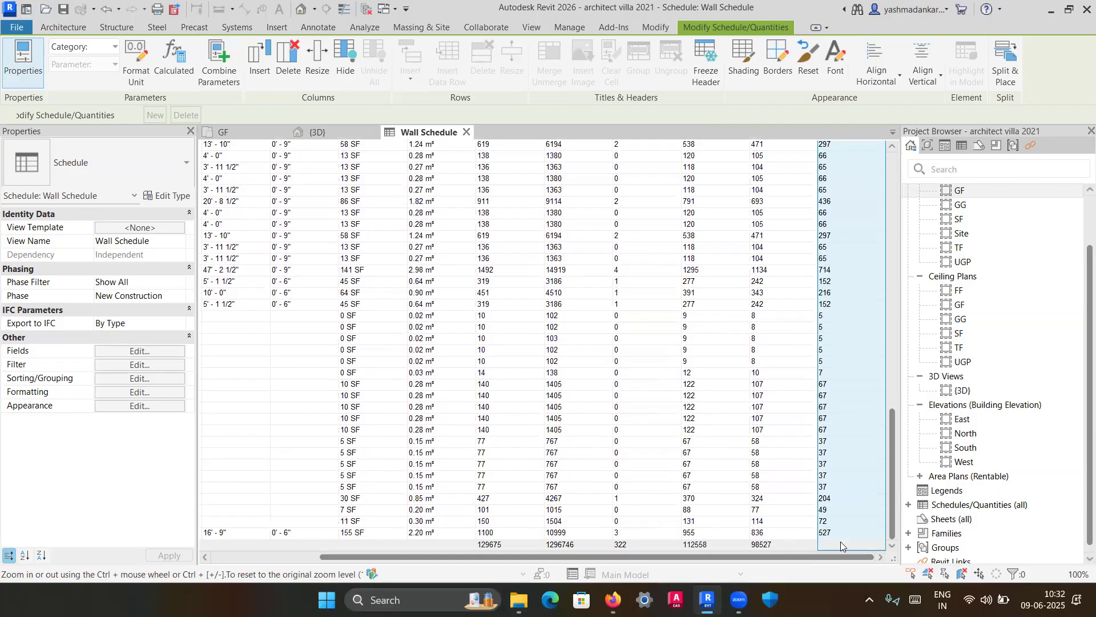
click(804, 535)
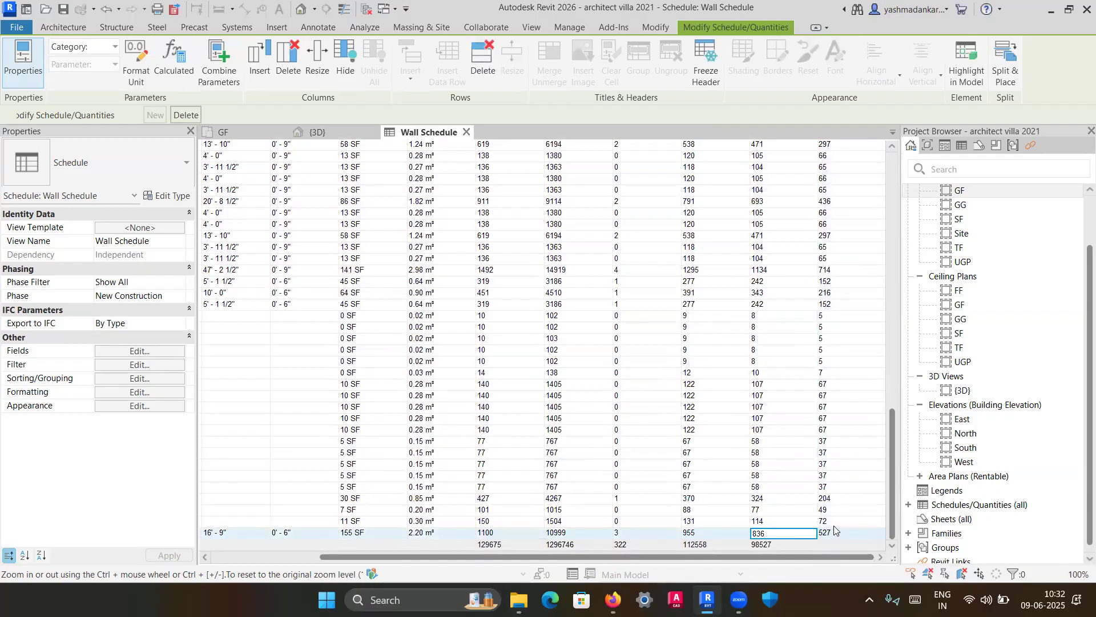
scroll(808, 365, up, 8)
scroll(808, 366, up, 10)
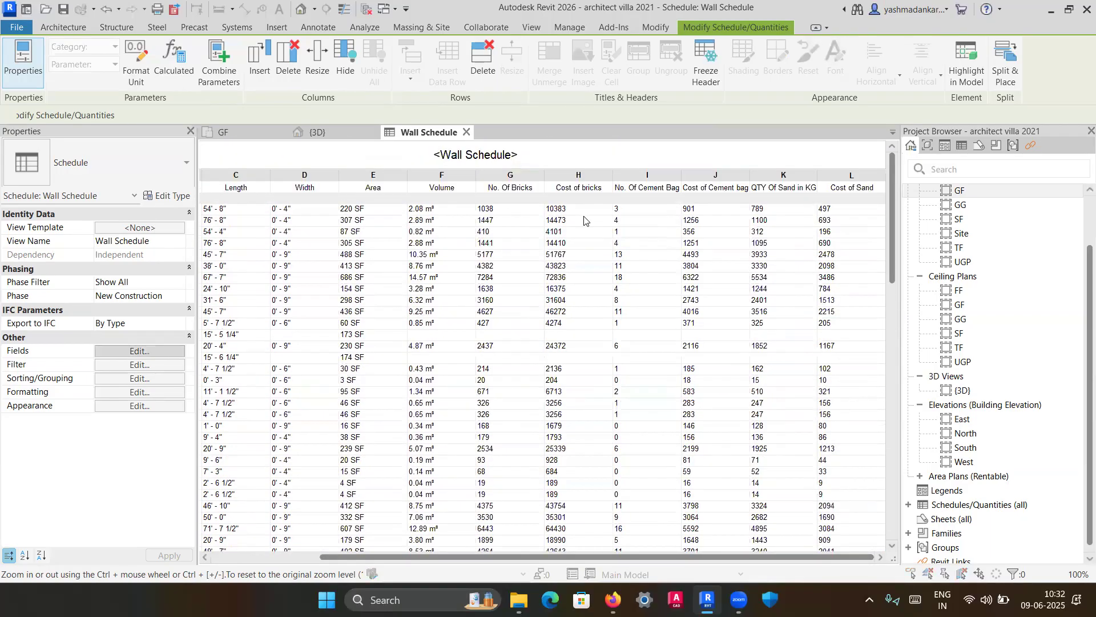
Set the Cost of Sand field to calculate totals and check its grand total at the end of the schedule.
click(165, 349)
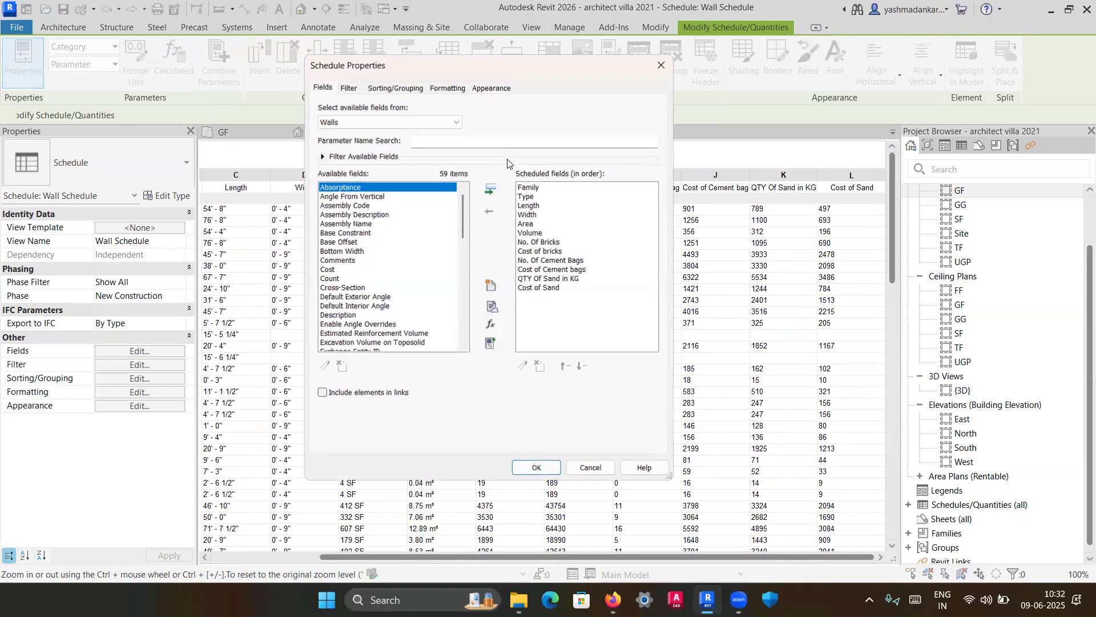
click(447, 87)
click(343, 225)
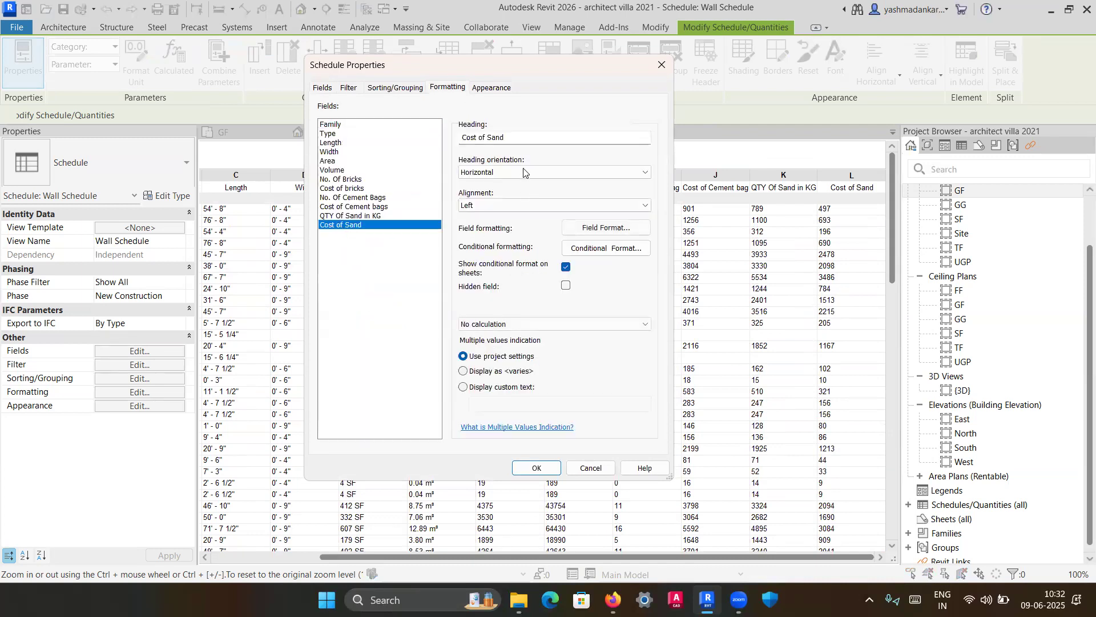
click(502, 324)
click(494, 338)
click(537, 468)
scroll(679, 414, down, 20)
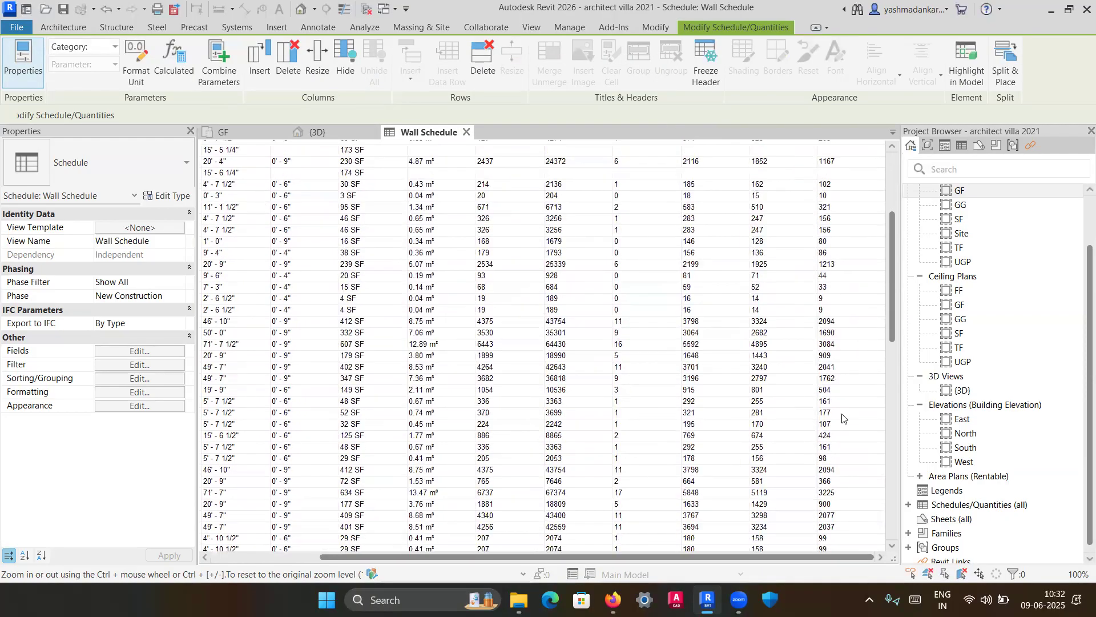
click(836, 538)
scroll(822, 485, down, 1)
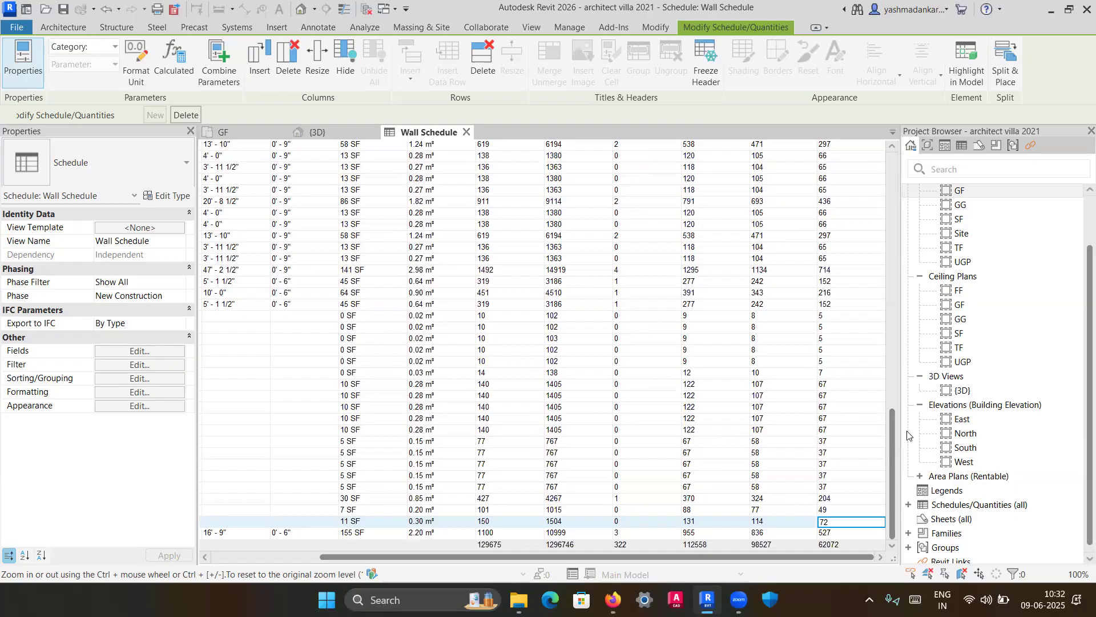
Review the completed wall schedule from its header to the grand total row, covering the brick, cement and sand columns.
scroll(911, 437, up, 2)
scroll(712, 361, up, 5)
scroll(712, 362, up, 10)
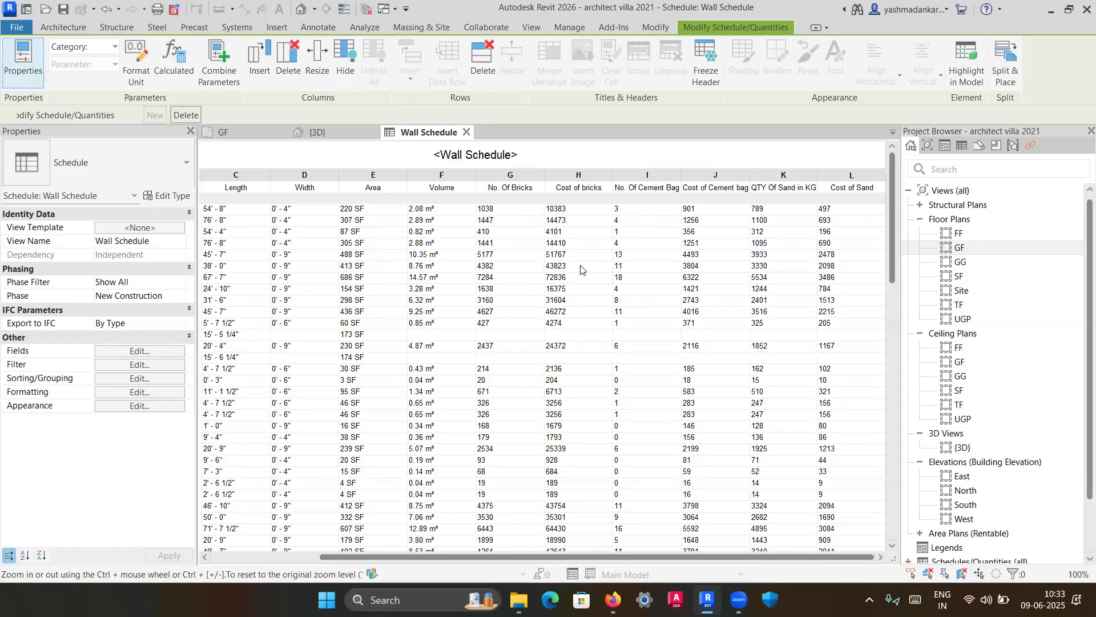
drag(557, 551, 668, 549)
scroll(540, 365, down, 3)
scroll(511, 374, up, 3)
scroll(411, 328, down, 10)
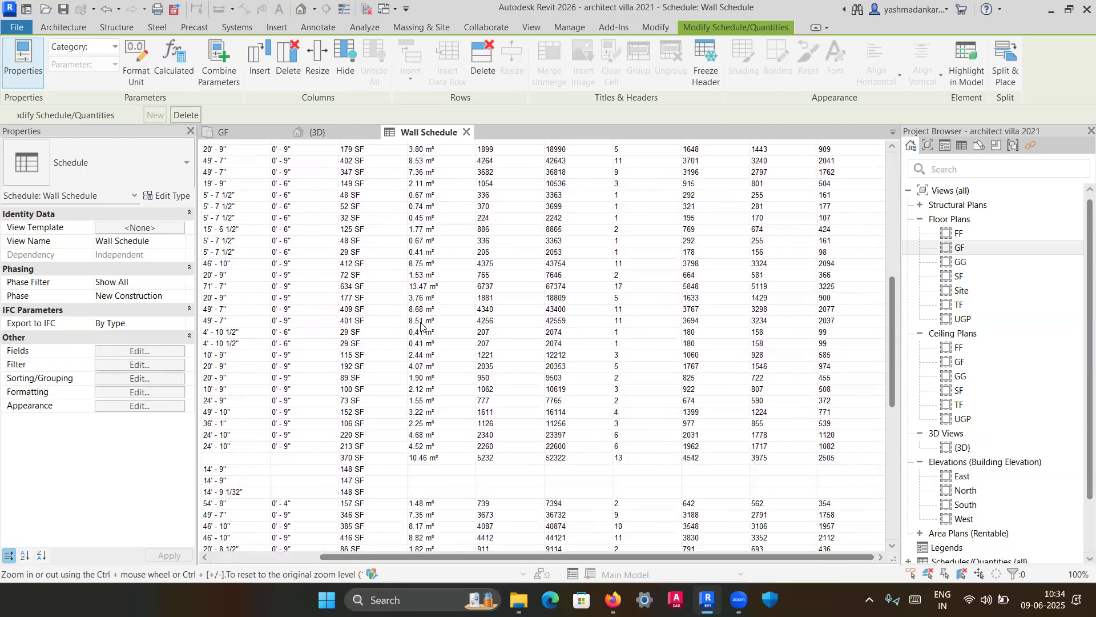
scroll(371, 337, down, 10)
scroll(331, 371, up, 8)
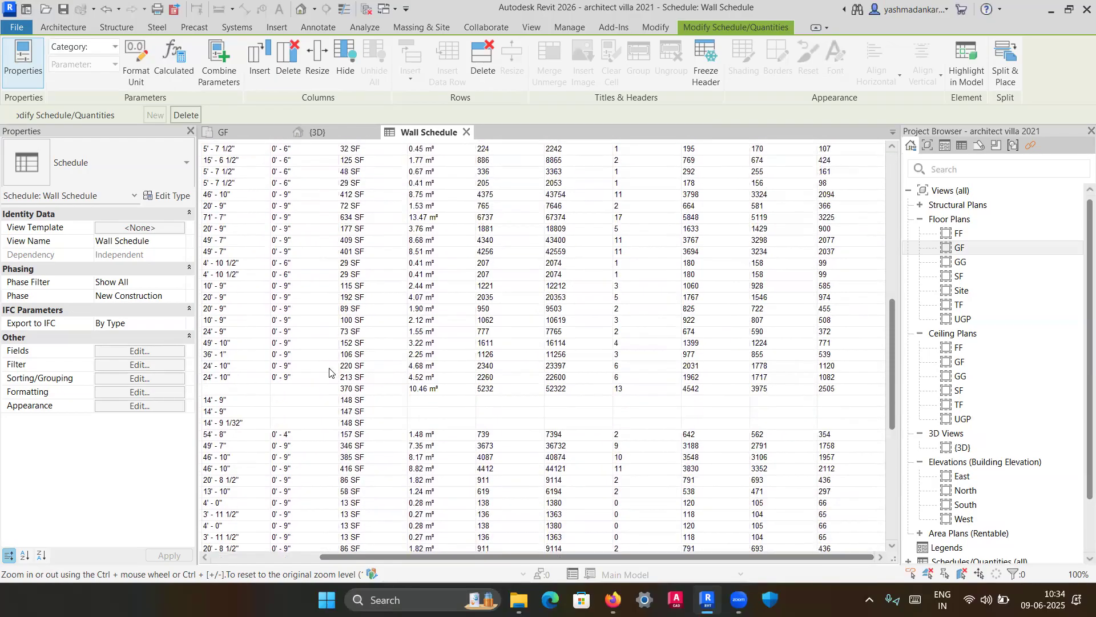
scroll(329, 372, up, 12)
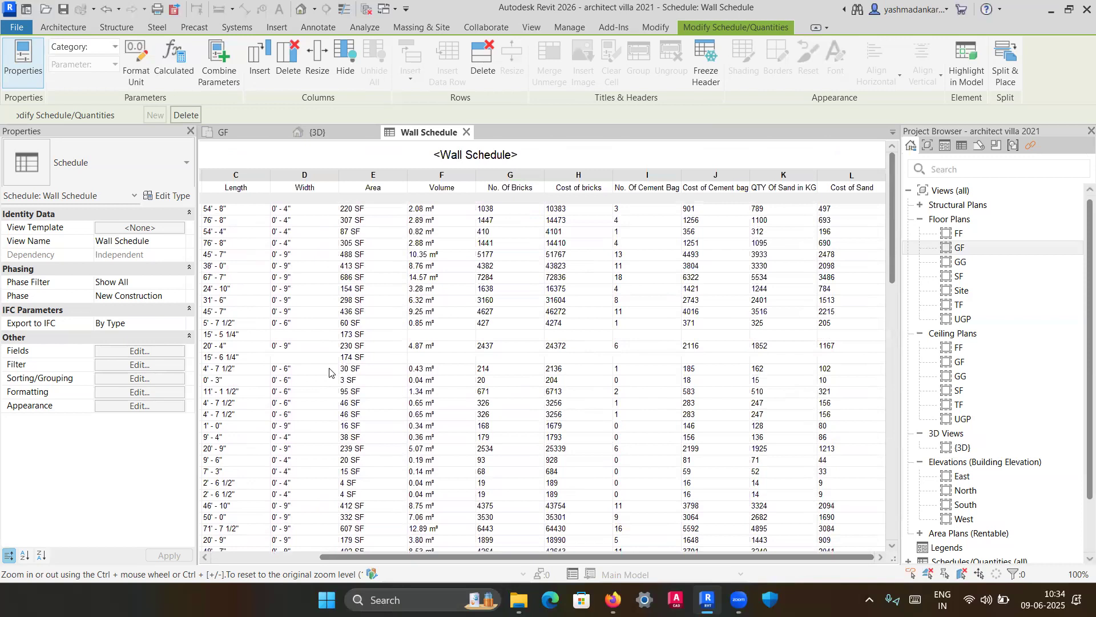
scroll(331, 379, down, 2)
scroll(451, 399, up, 2)
click(543, 28)
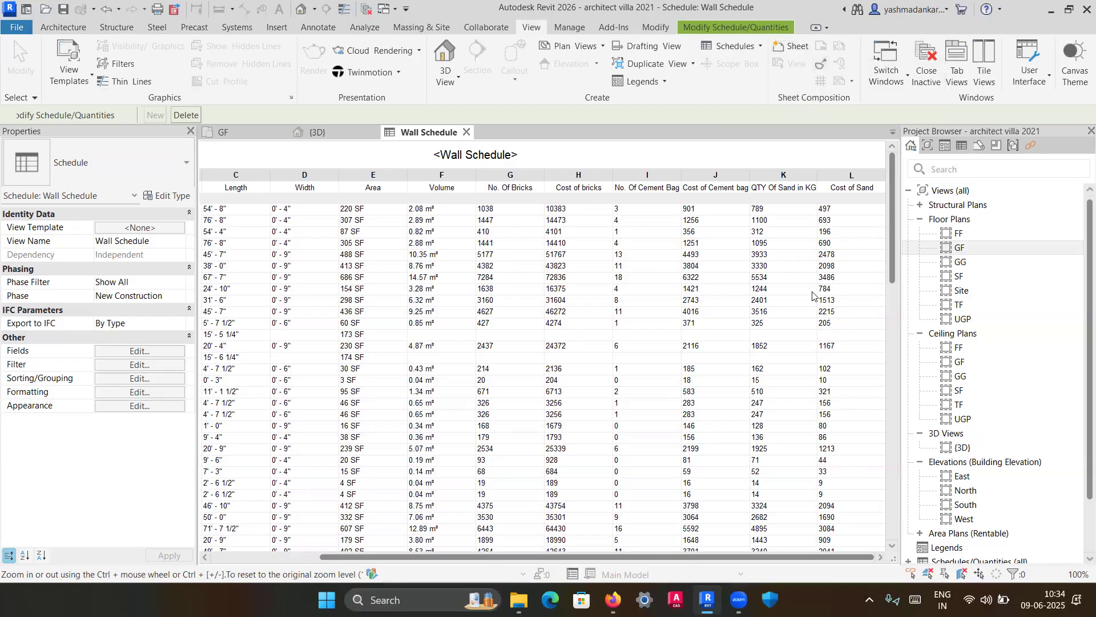
Locate the Wall Schedule among the project's schedules and quantities.
scroll(933, 375, down, 2)
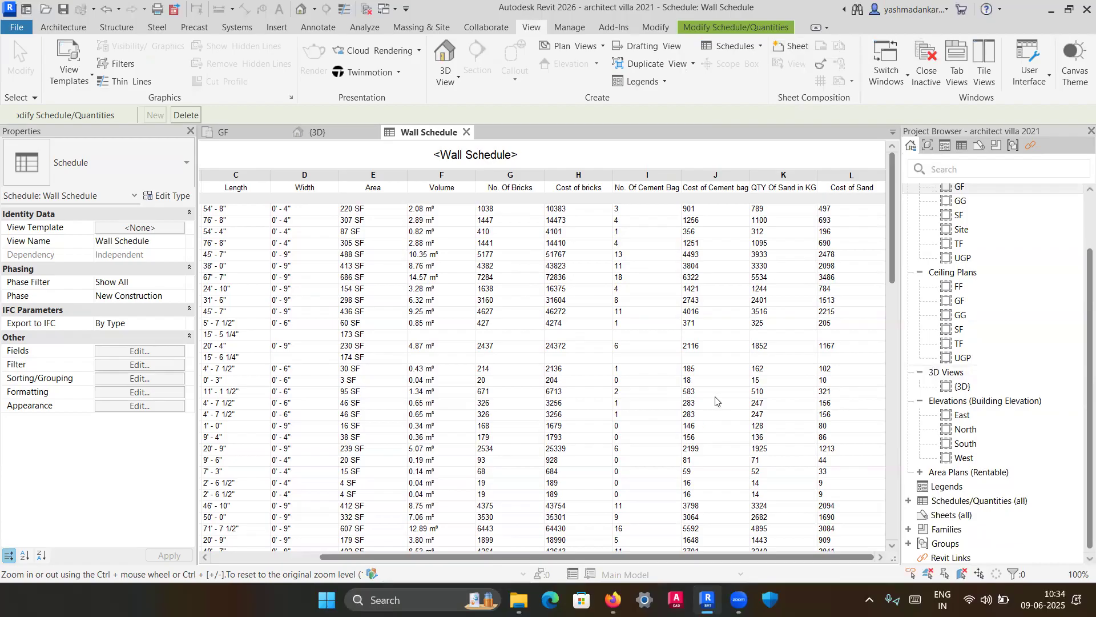
scroll(749, 445, down, 2)
scroll(749, 445, up, 2)
scroll(975, 501, up, 3)
scroll(971, 494, down, 3)
scroll(969, 490, up, 3)
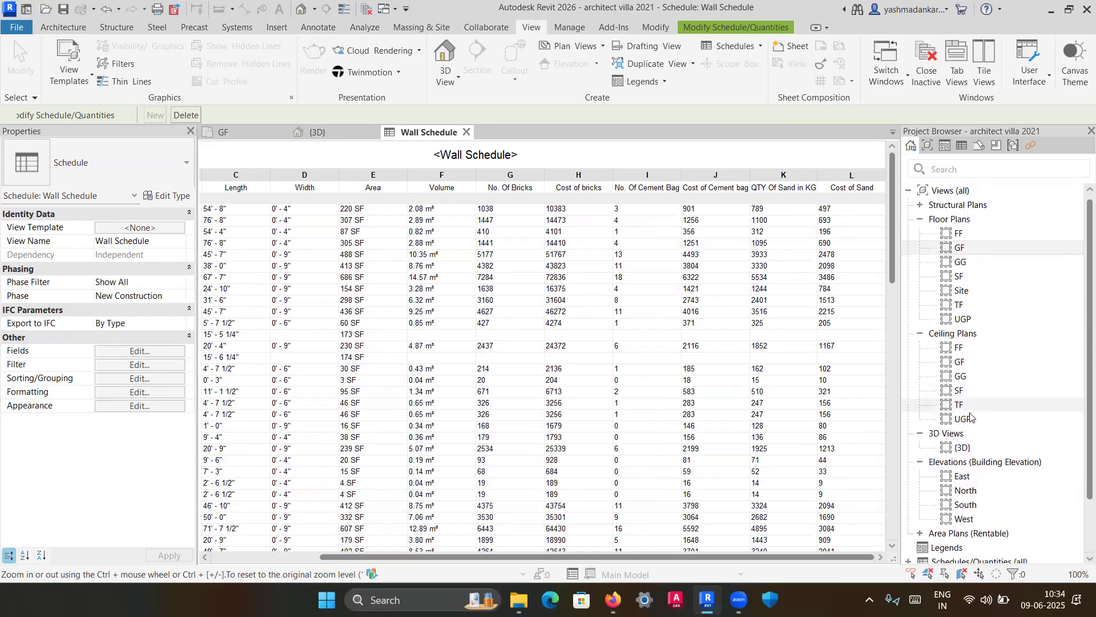
scroll(971, 417, down, 2)
click(965, 493)
scroll(957, 501, down, 1)
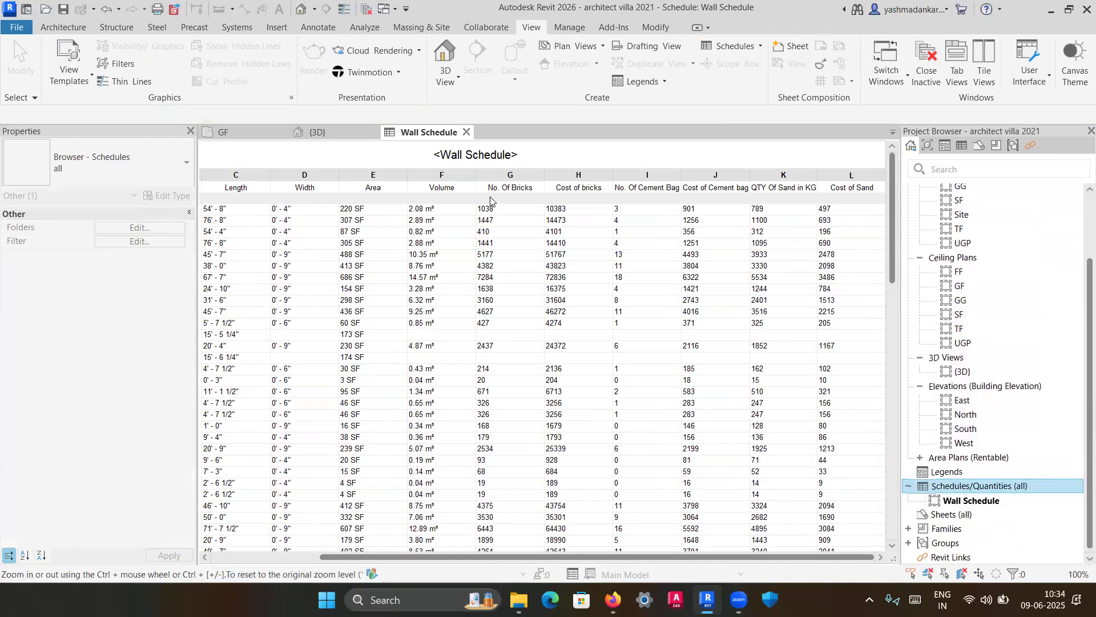
Check the wall schedule's rows down to the grand total row to see which quantity columns have totals.
scroll(666, 361, down, 10)
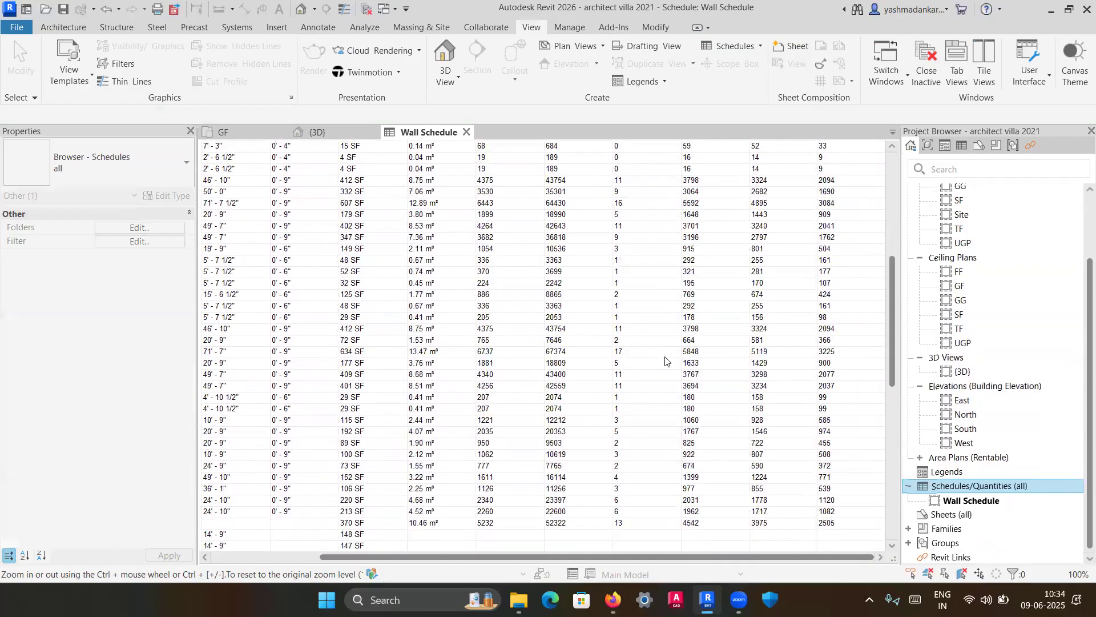
scroll(656, 376, down, 15)
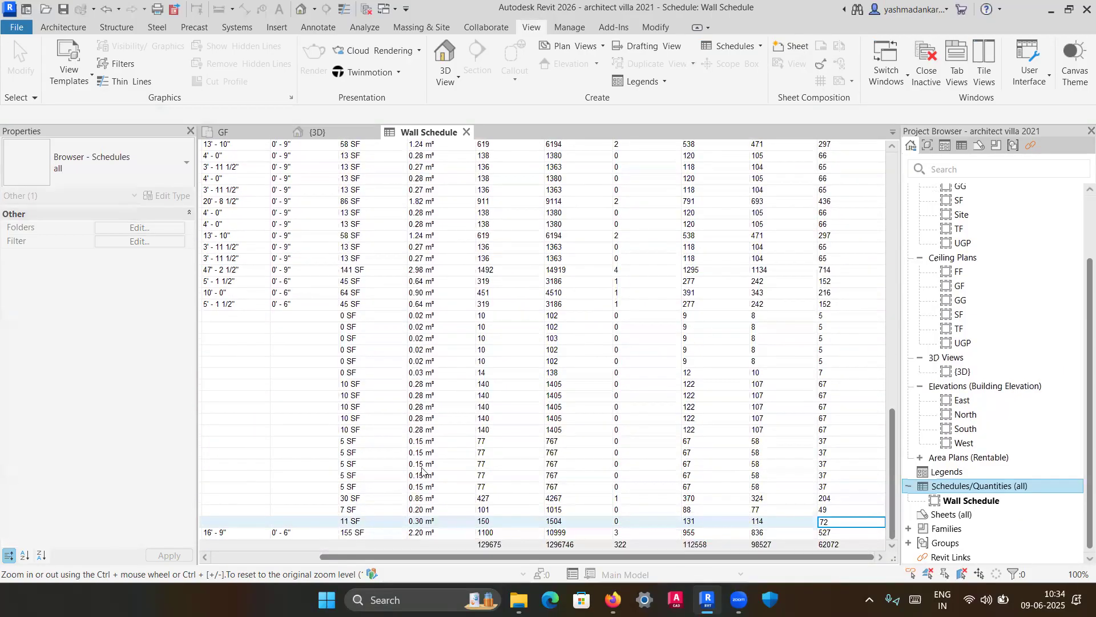
scroll(457, 337, up, 9)
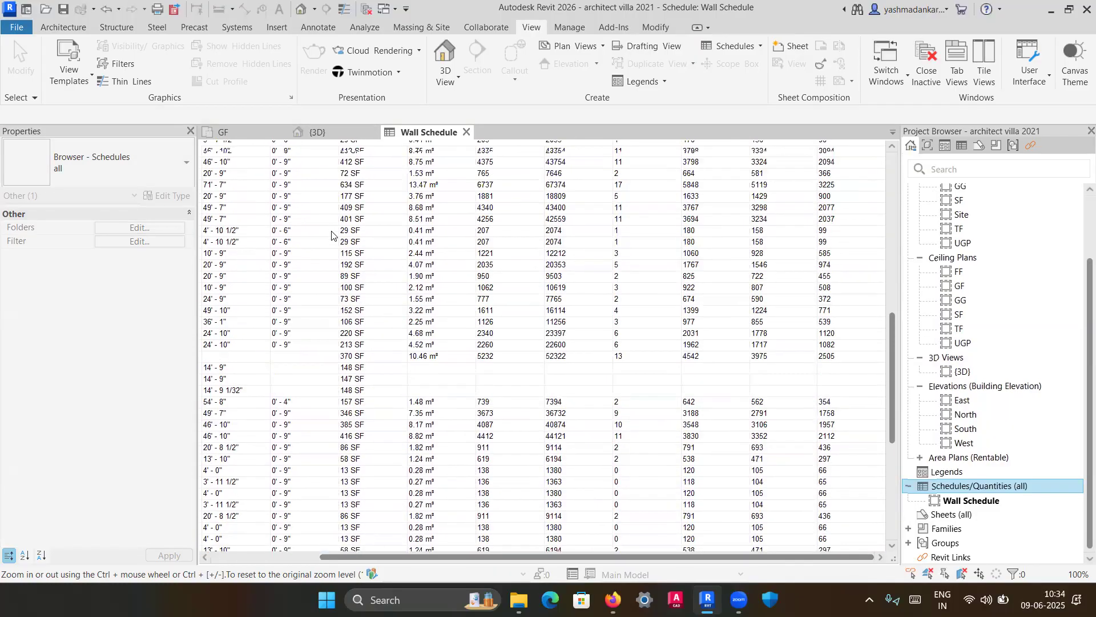
scroll(331, 234, up, 10)
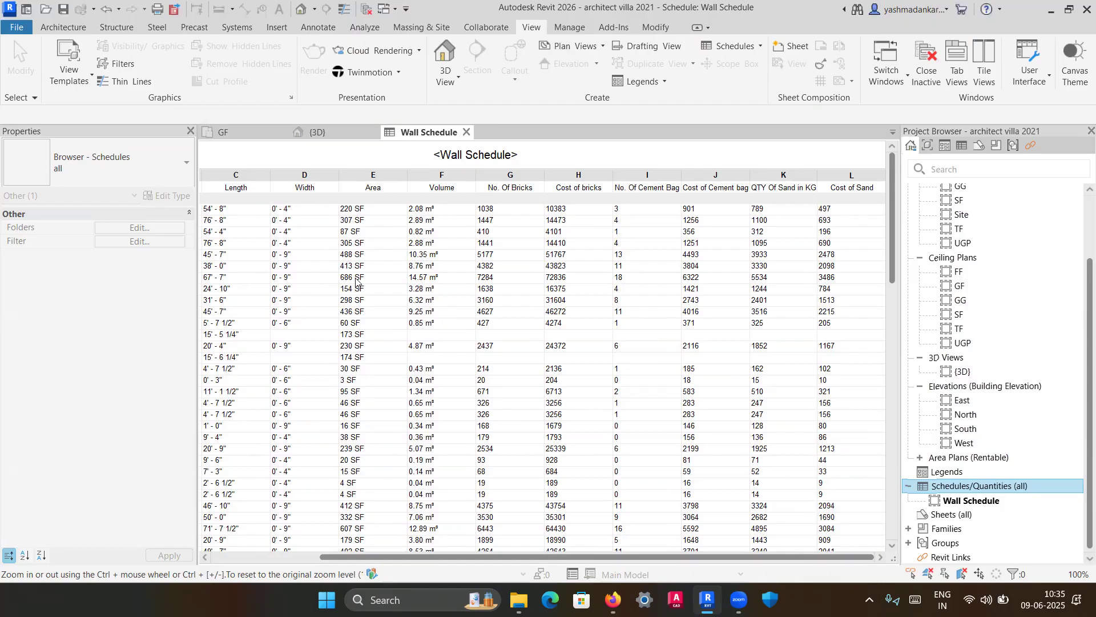
scroll(399, 240, down, 2)
scroll(411, 163, up, 2)
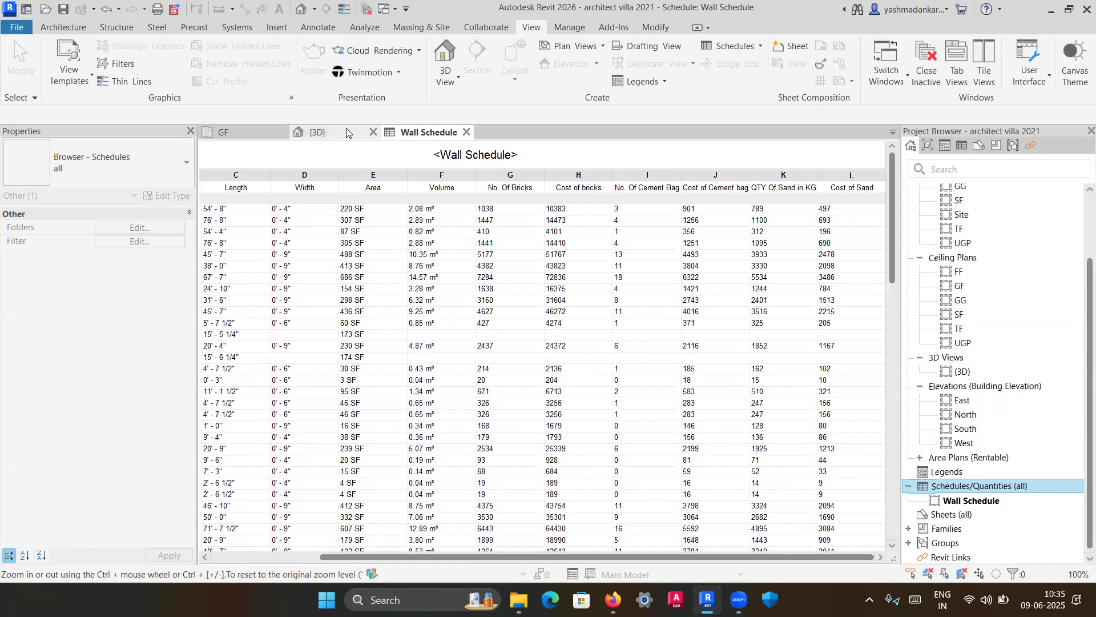
Set the Volume field to calculate totals and check its grand total at the end of the wall schedule.
click(350, 132)
click(418, 136)
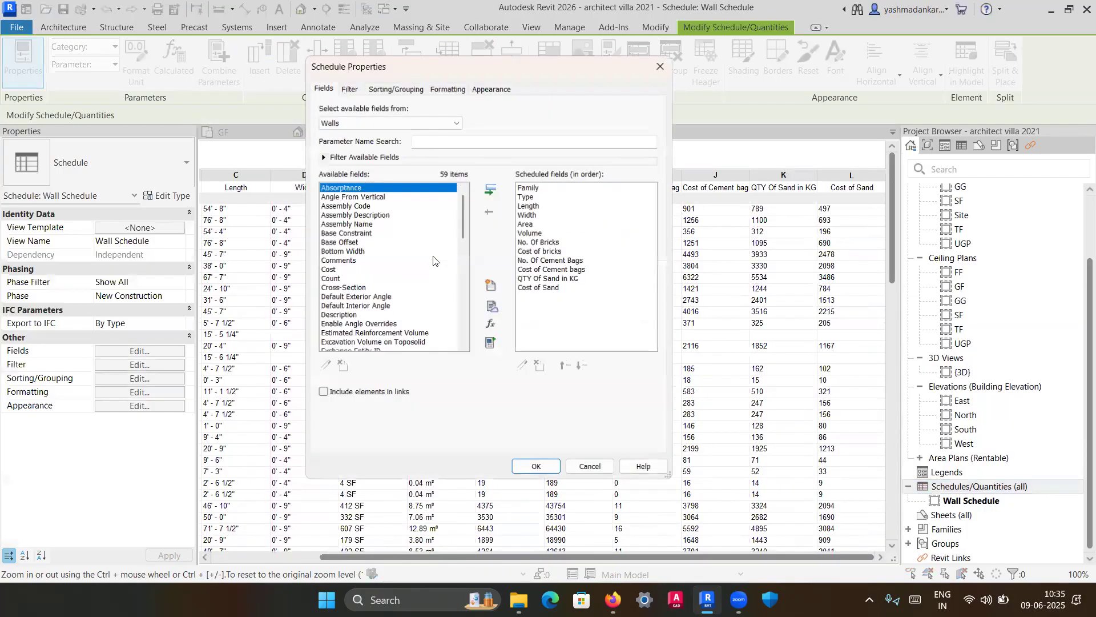
click(447, 87)
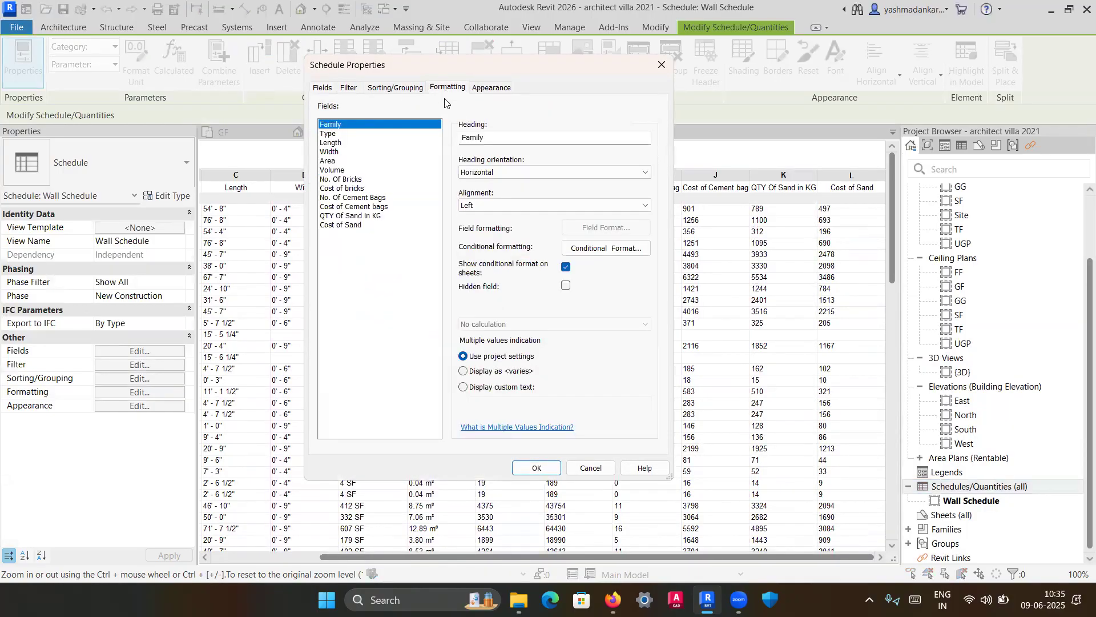
click(339, 170)
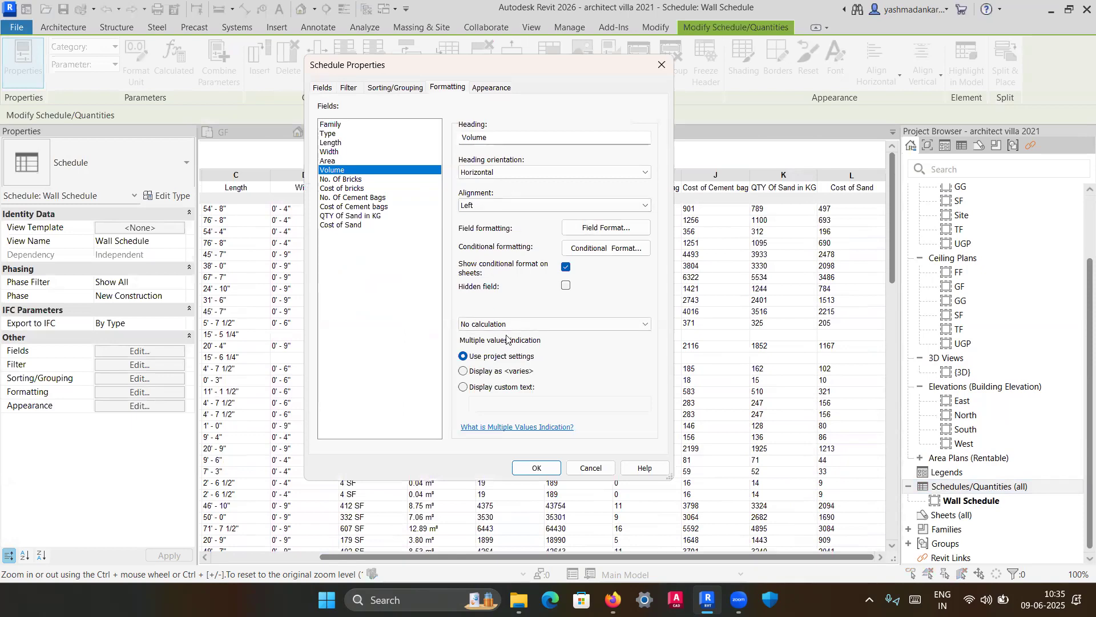
click(548, 324)
click(497, 337)
click(537, 467)
scroll(571, 400, down, 5)
scroll(588, 455, down, 15)
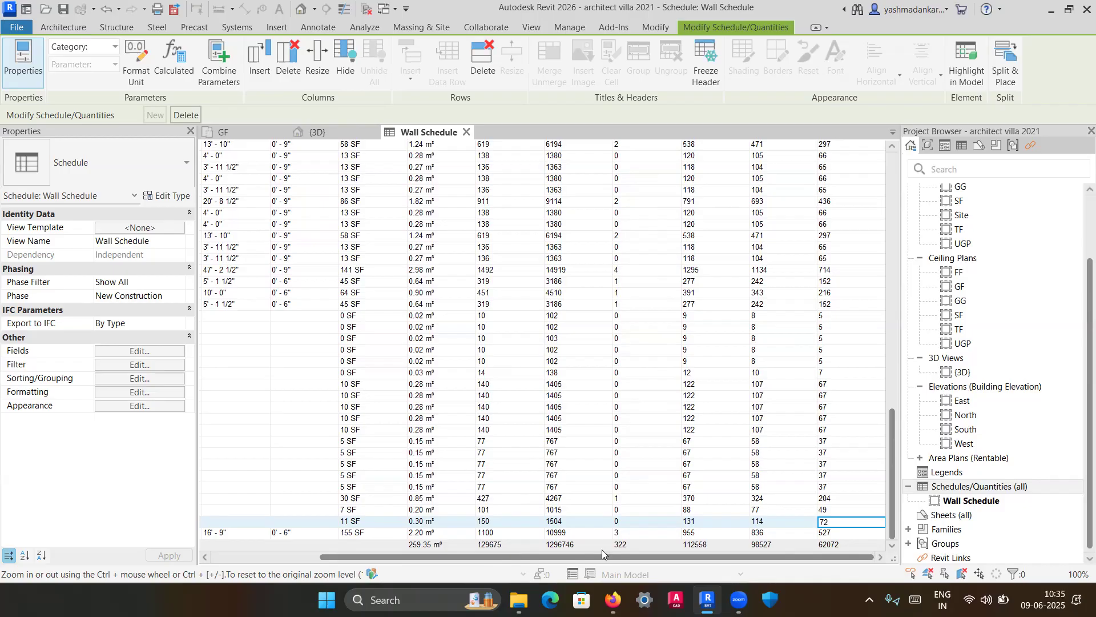
Review the wall schedule's rows and grand total row, comparing volume with the brick, cement and sand quantities and costs.
scroll(634, 524, up, 15)
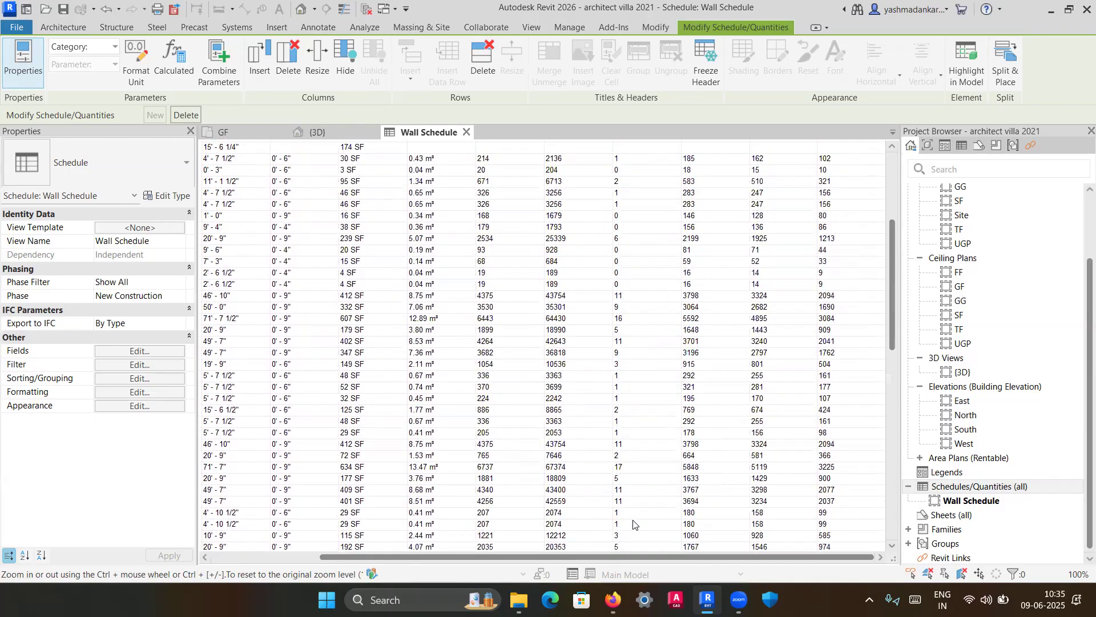
scroll(634, 524, up, 10)
scroll(634, 524, down, 20)
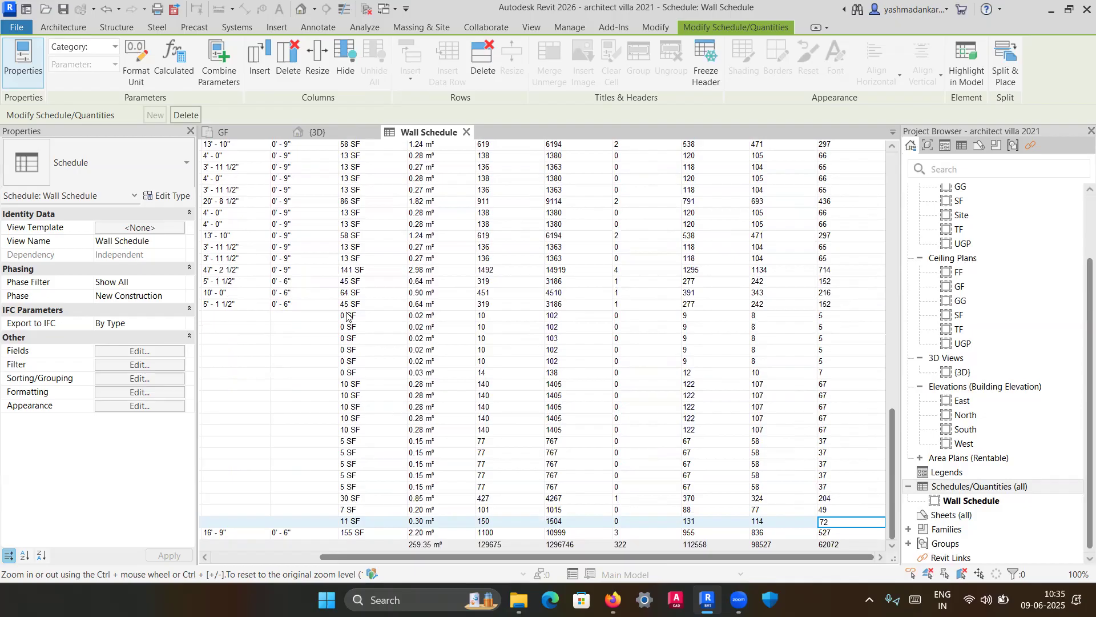
click(67, 29)
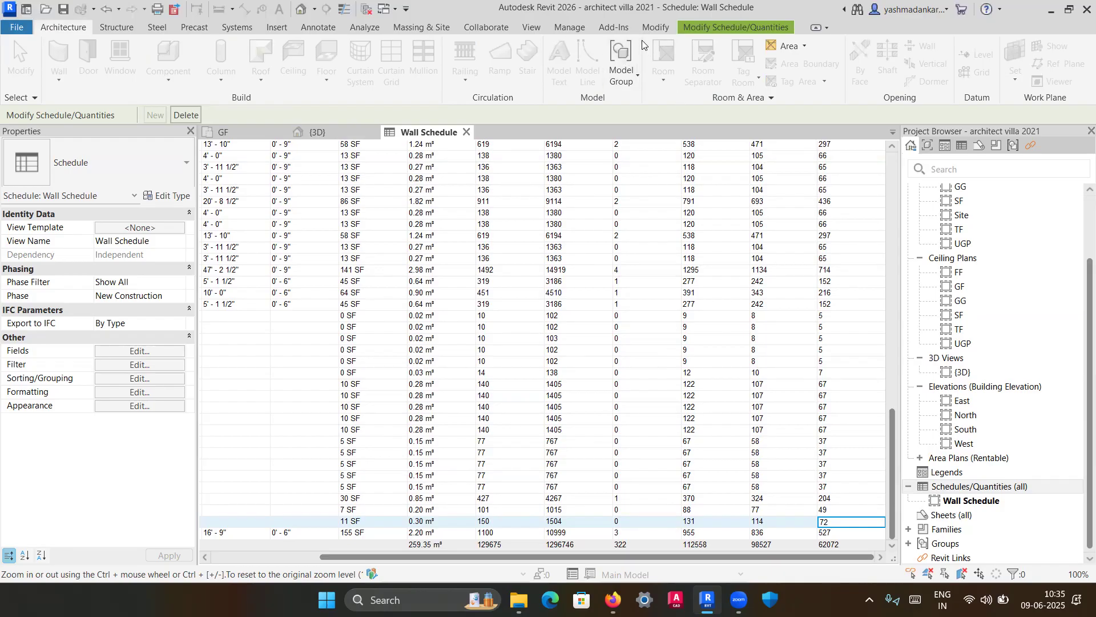
click(530, 29)
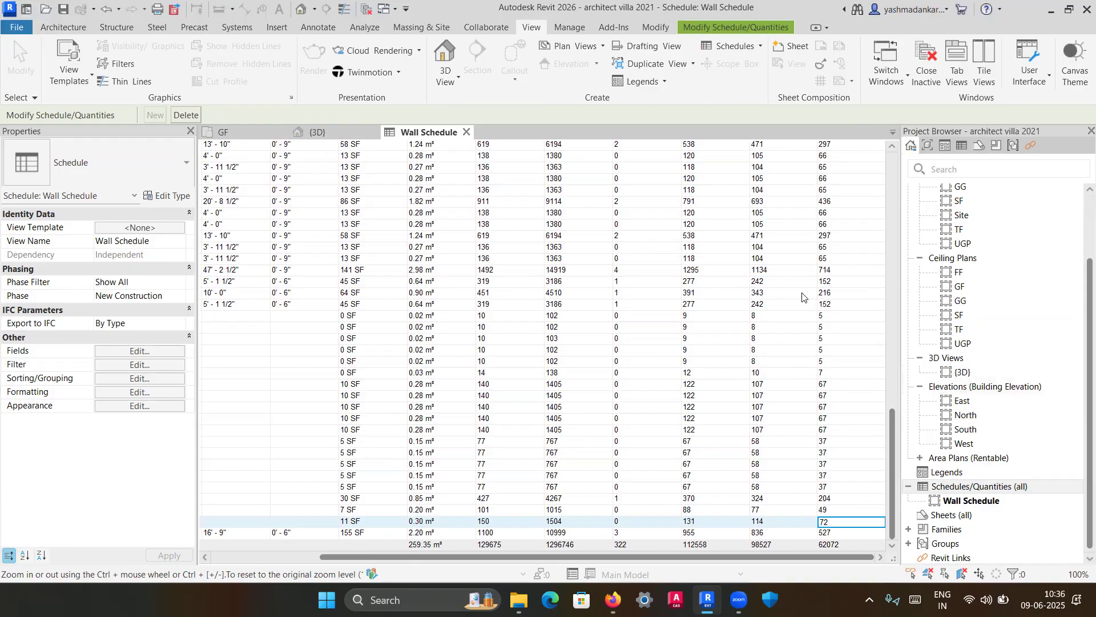
scroll(802, 297, up, 15)
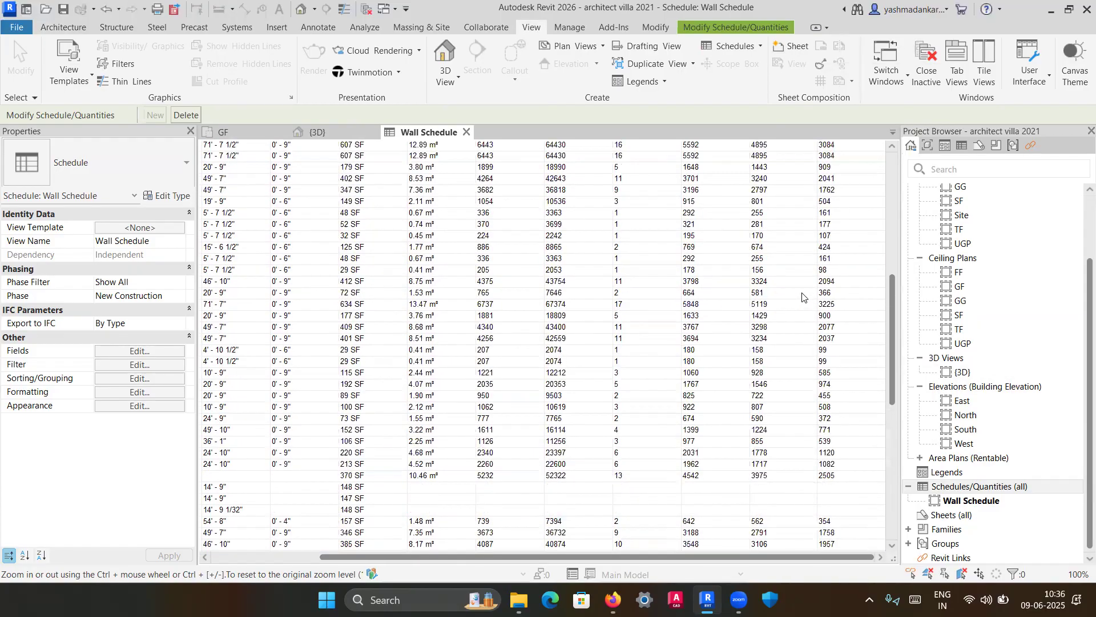
scroll(802, 297, up, 5)
scroll(604, 441, down, 10)
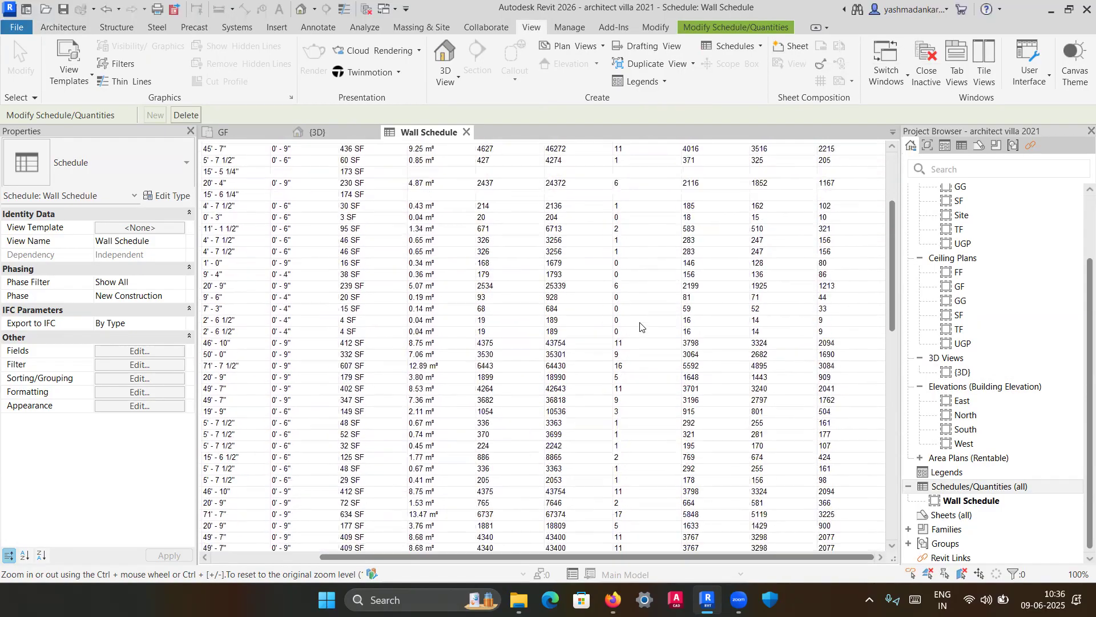
scroll(604, 440, down, 3)
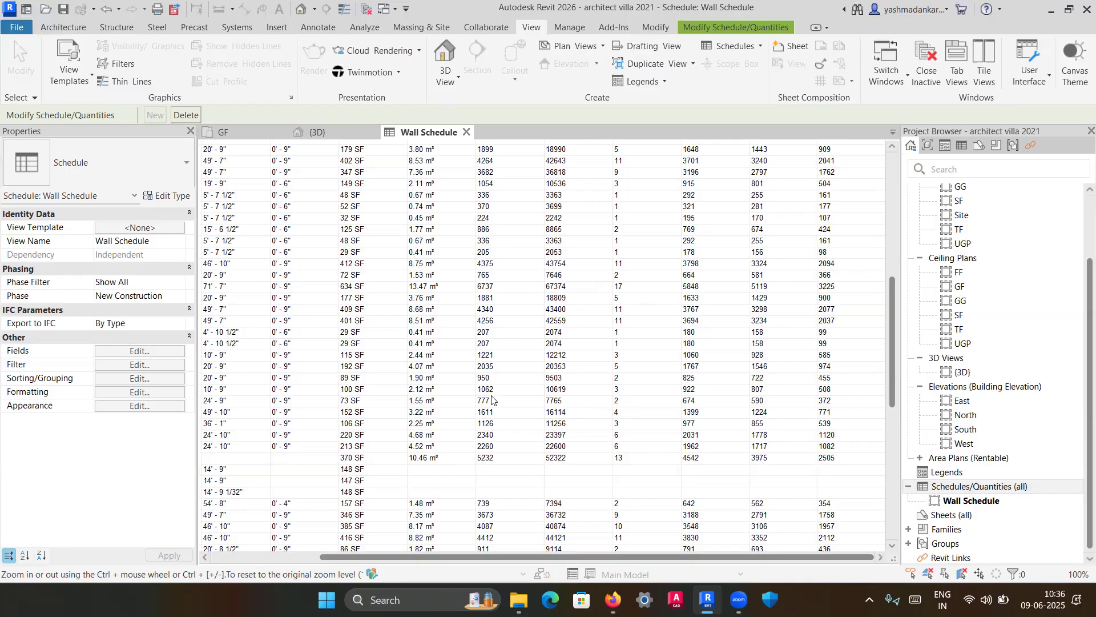
scroll(502, 417, up, 10)
scroll(517, 434, down, 4)
scroll(516, 434, down, 15)
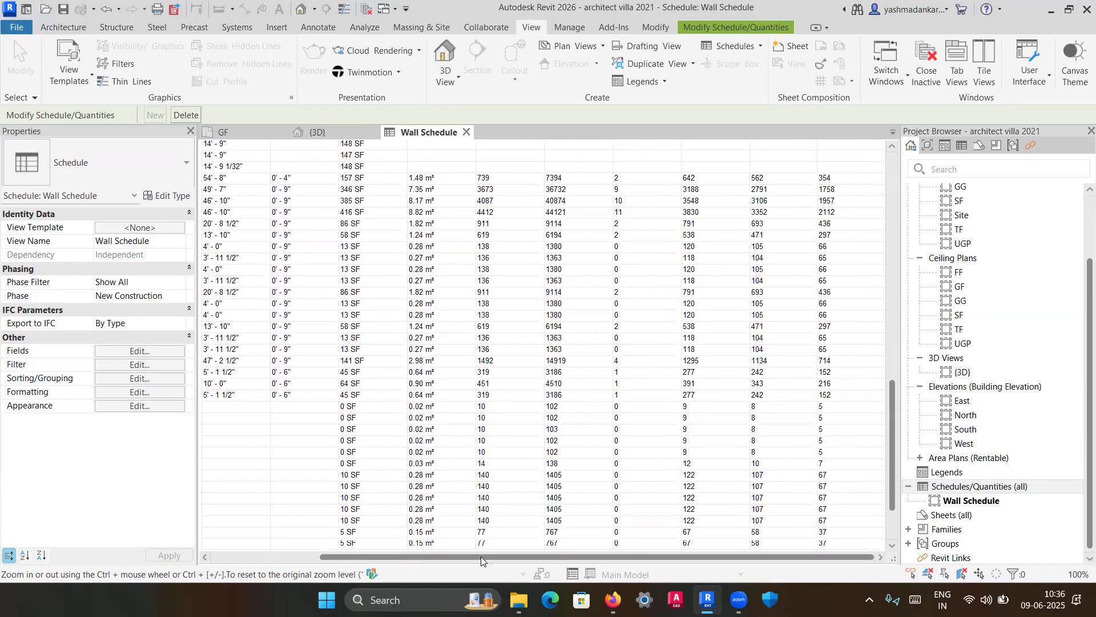
scroll(390, 560, down, 1)
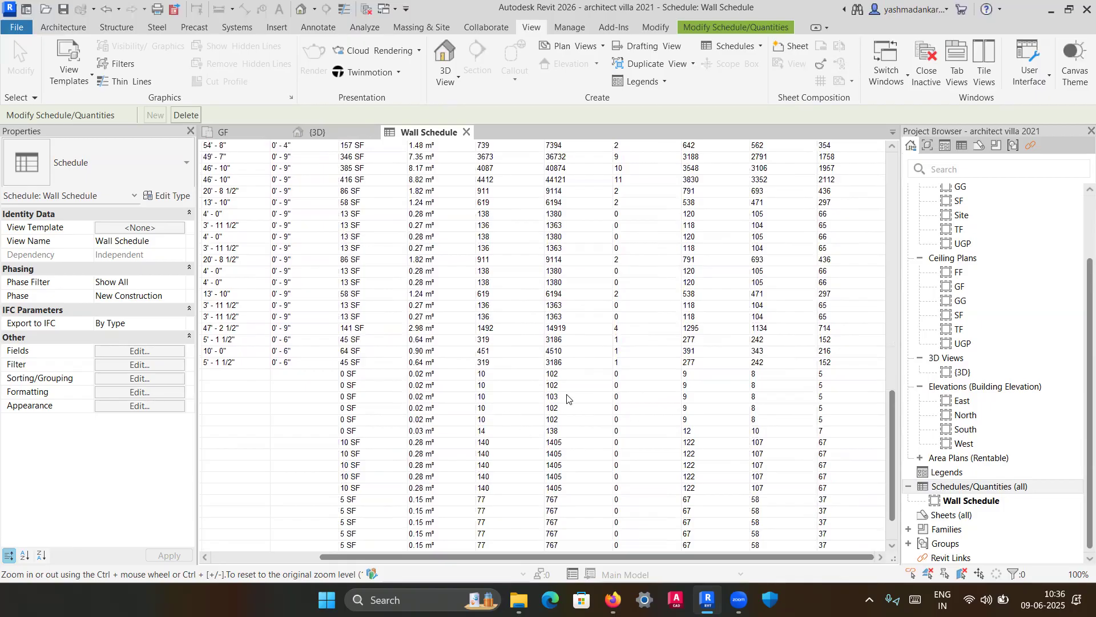
Open the GF floor plan and view the whole ground floor wall layout.
click(231, 133)
scroll(425, 311, down, 2)
scroll(447, 323, up, 2)
middle_drag(446, 324, 479, 350)
scroll(480, 349, up, 1)
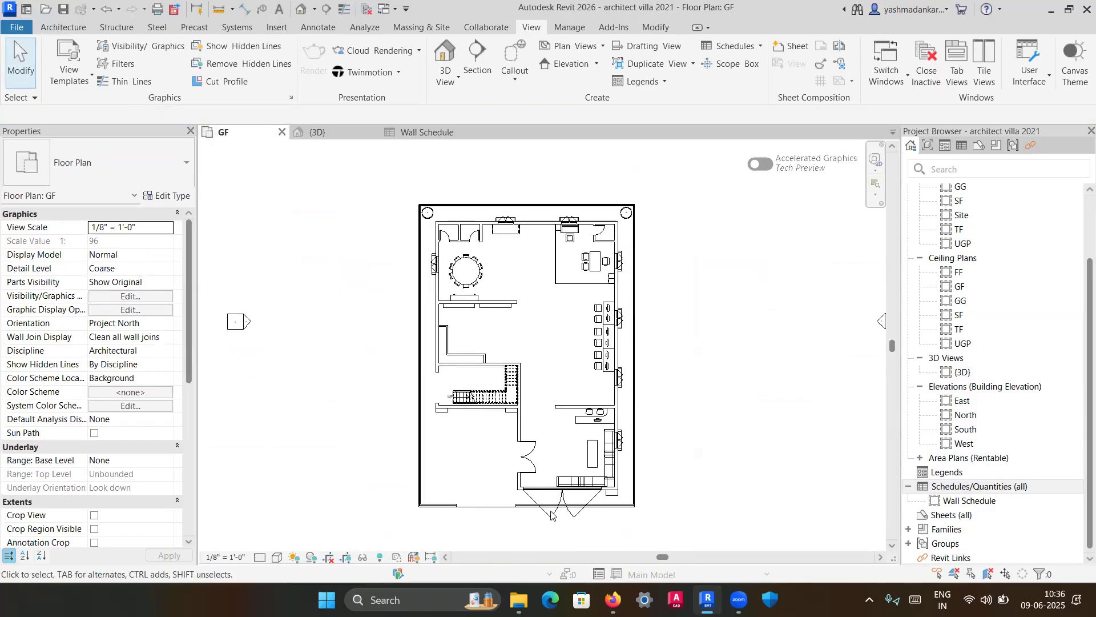